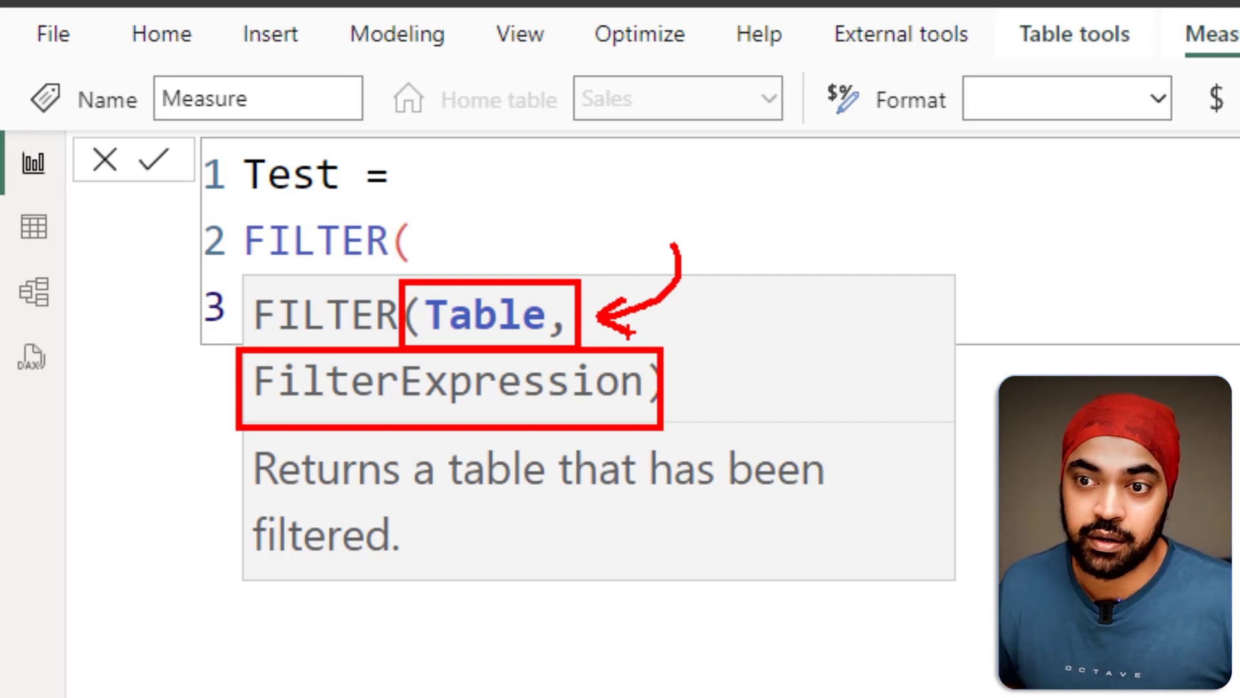
- Mark FILTER's Table and FilterExpression arguments in the argument hint for the Test measure
{"action": "mouse_move", "coordinate": [743, 329]}
{"action": "left_mouse_down"}
{"action": "mouse_move", "coordinate": [714, 372]}
{"action": "mouse_move", "coordinate": [736, 381]}
{"action": "left_mouse_up"}
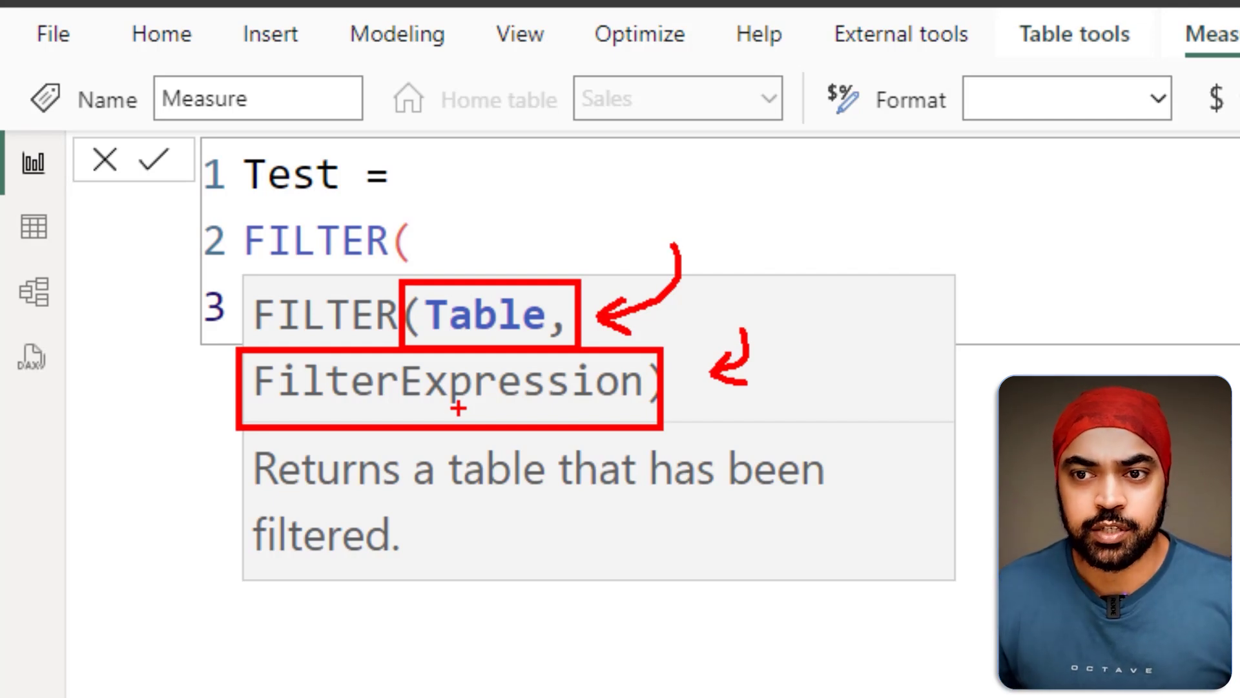
{"action": "key", "text": "Escape"}
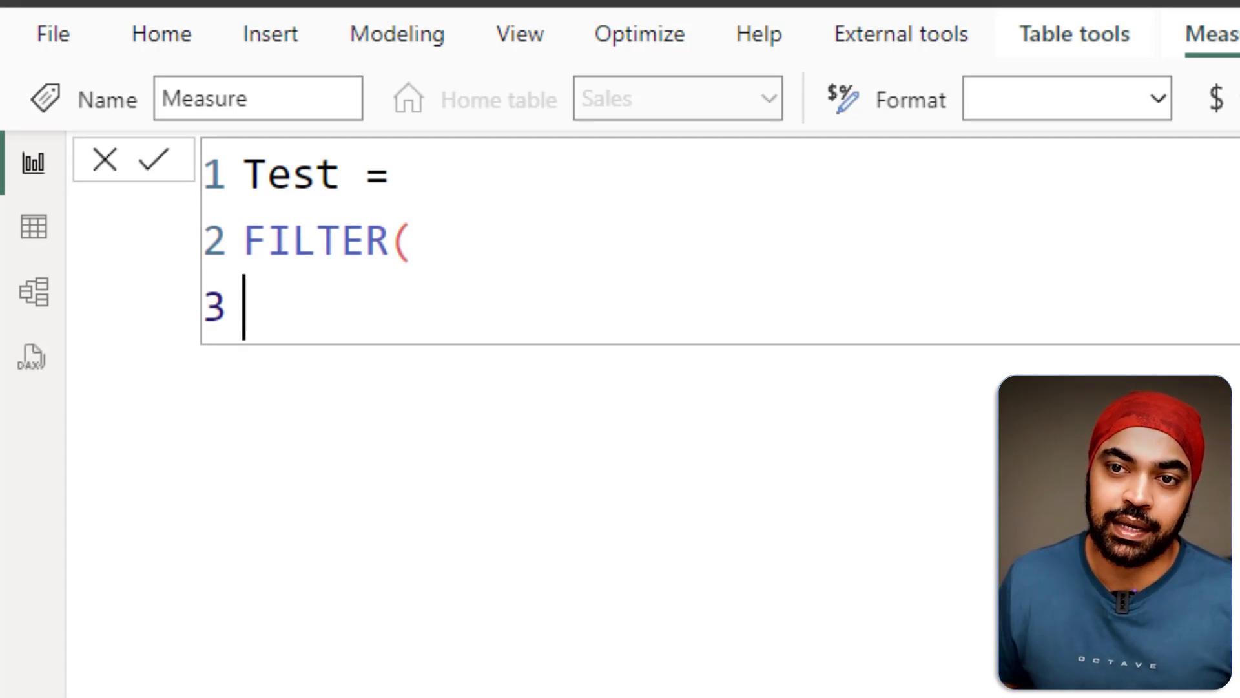
{"action": "key", "text": "Up"}
{"action": "key", "text": "End"}
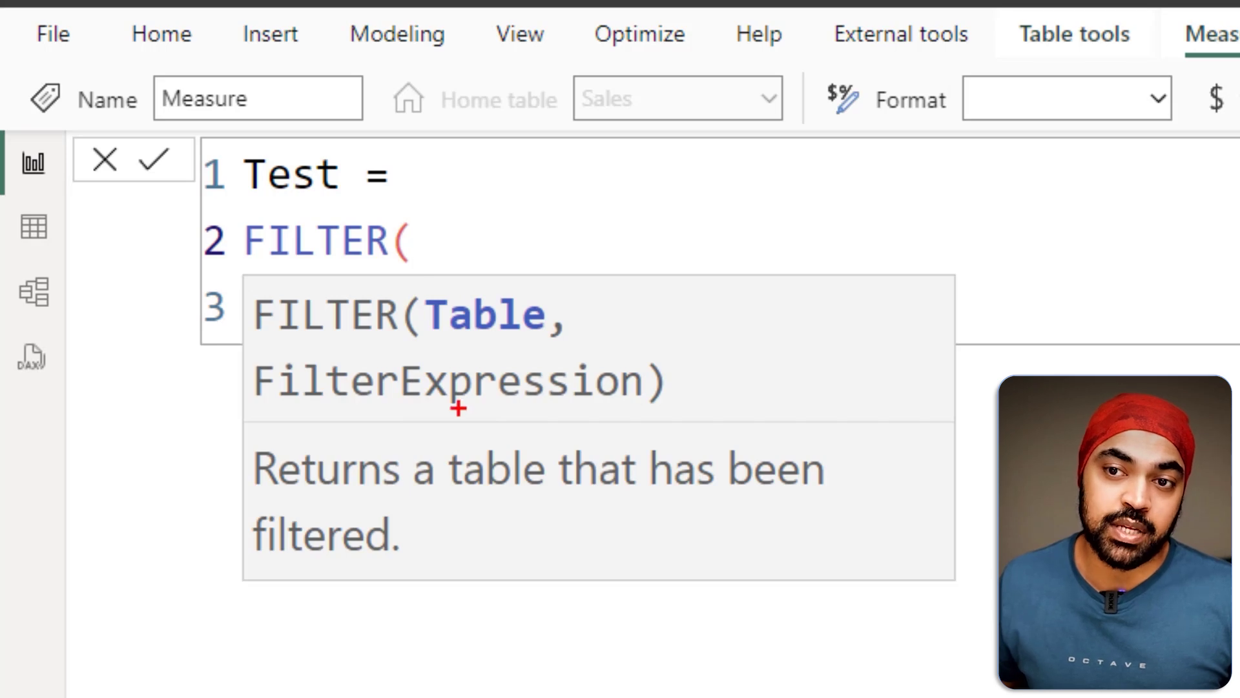
{"action": "left_click_drag", "start_coordinate": [439, 354], "coordinate": [547, 354]}
{"action": "left_click_drag", "start_coordinate": [360, 409], "coordinate": [556, 412]}
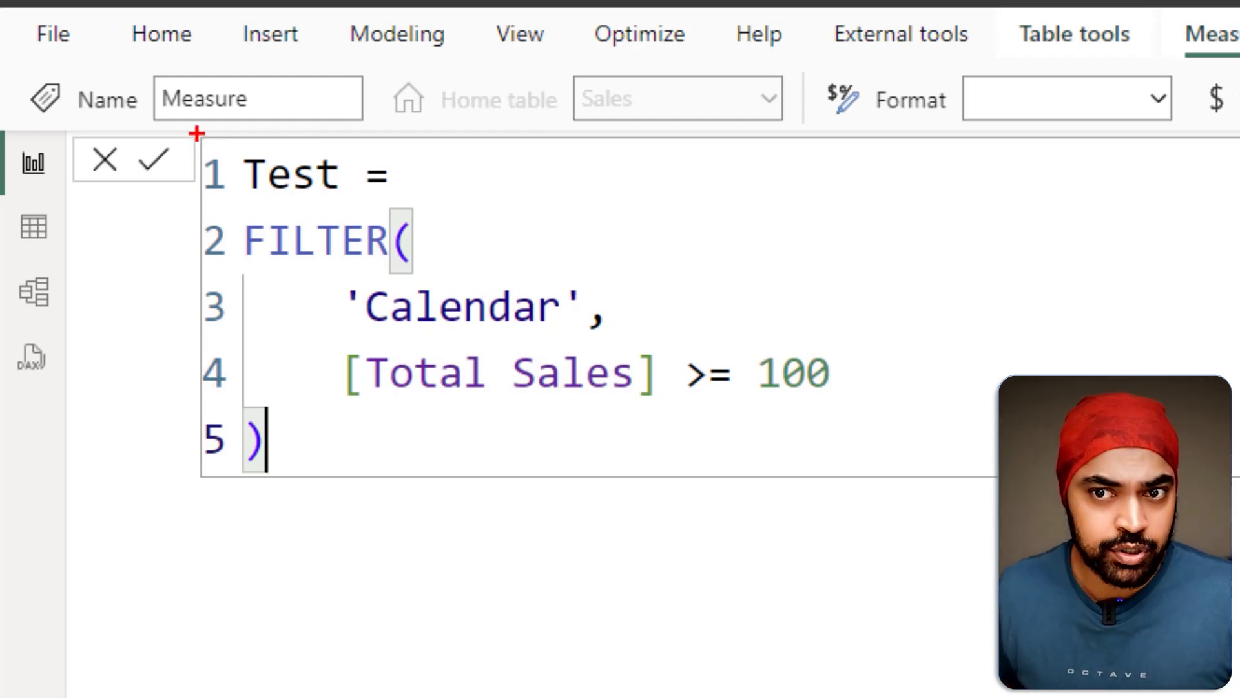
- Box the measure code and underline 'Calendar', Total Sales and the 100 threshold
{"action": "mouse_move", "coordinate": [196, 130]}
{"action": "left_mouse_down"}
{"action": "mouse_move", "coordinate": [665, 383]}
{"action": "mouse_move", "coordinate": [949, 491]}
{"action": "left_mouse_up"}
{"action": "mouse_move", "coordinate": [1090, 239]}
{"action": "left_mouse_down"}
{"action": "mouse_move", "coordinate": [902, 298]}
{"action": "mouse_move", "coordinate": [976, 312]}
{"action": "left_mouse_up"}
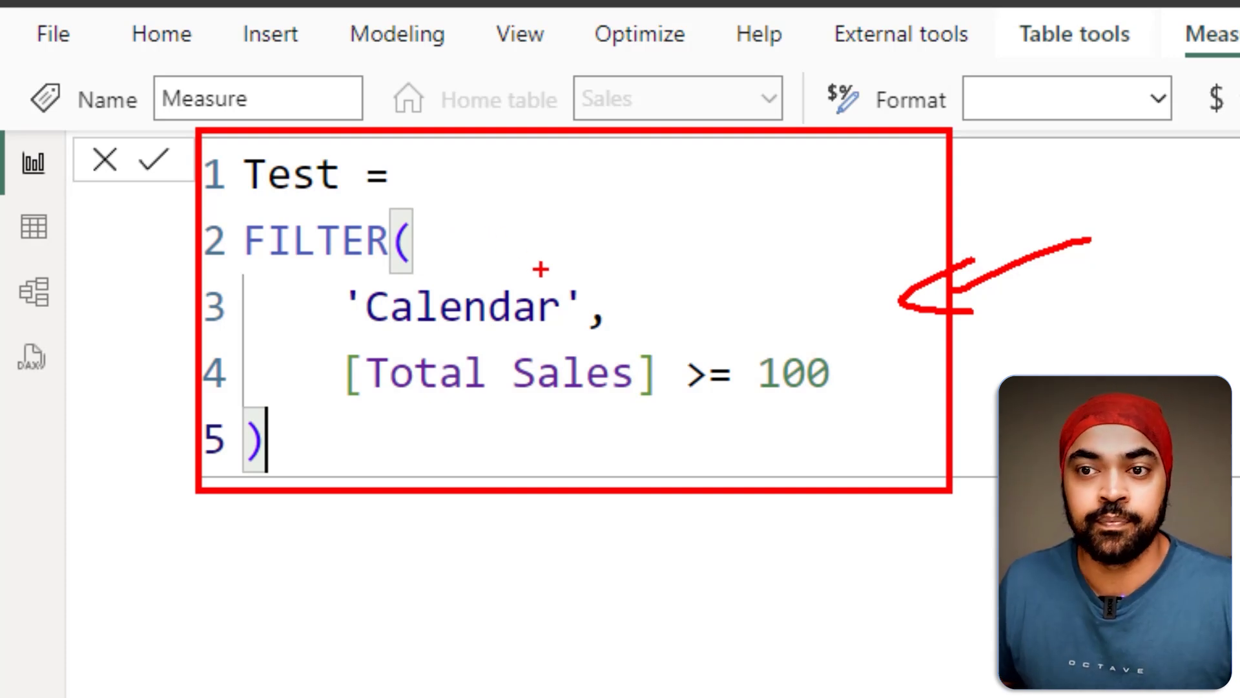
{"action": "left_click_drag", "start_coordinate": [602, 284], "coordinate": [721, 208]}
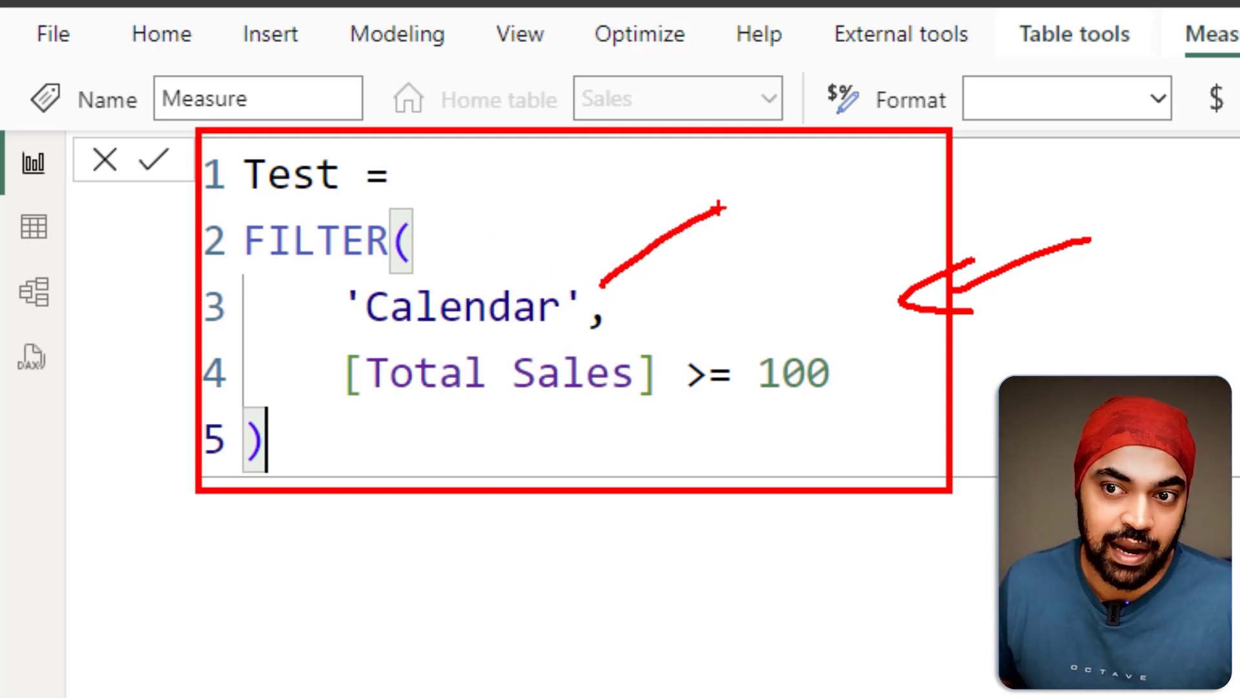
{"action": "left_click_drag", "start_coordinate": [377, 408], "coordinate": [533, 406]}
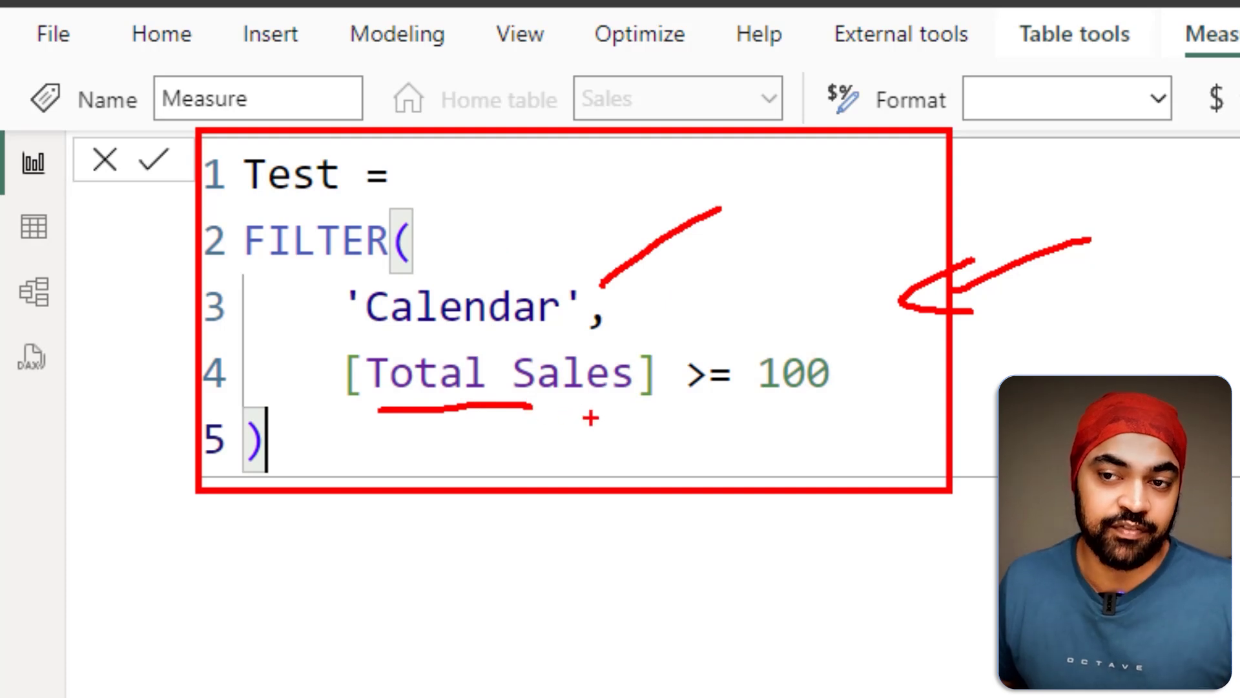
{"action": "left_click_drag", "start_coordinate": [732, 410], "coordinate": [820, 410]}
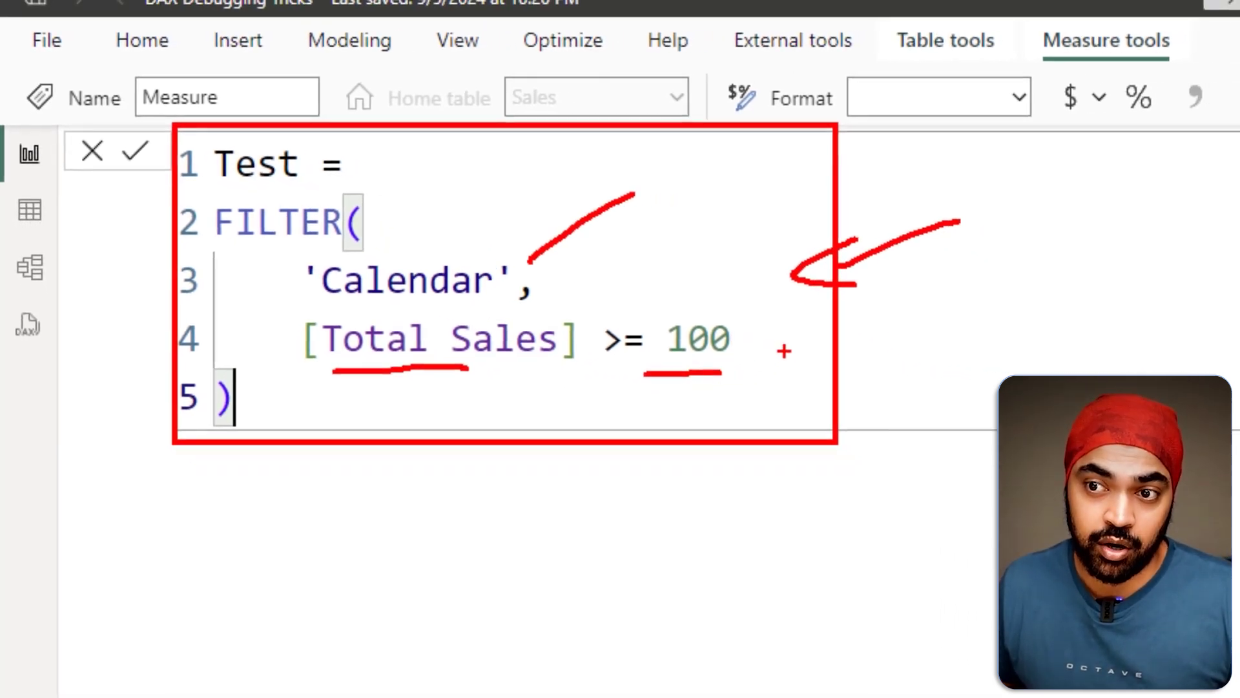
{"action": "left_click_drag", "start_coordinate": [896, 354], "coordinate": [897, 412]}
- Note the condition's true/false result, then commit the Test measure to reveal the scalar-value error
{"action": "mouse_move", "coordinate": [770, 330]}
{"action": "left_mouse_down"}
{"action": "mouse_move", "coordinate": [833, 315]}
{"action": "mouse_move", "coordinate": [830, 401]}
{"action": "left_mouse_up"}
{"action": "left_click_drag", "start_coordinate": [872, 317], "coordinate": [873, 375]}
{"action": "left_click_drag", "start_coordinate": [874, 323], "coordinate": [914, 315]}
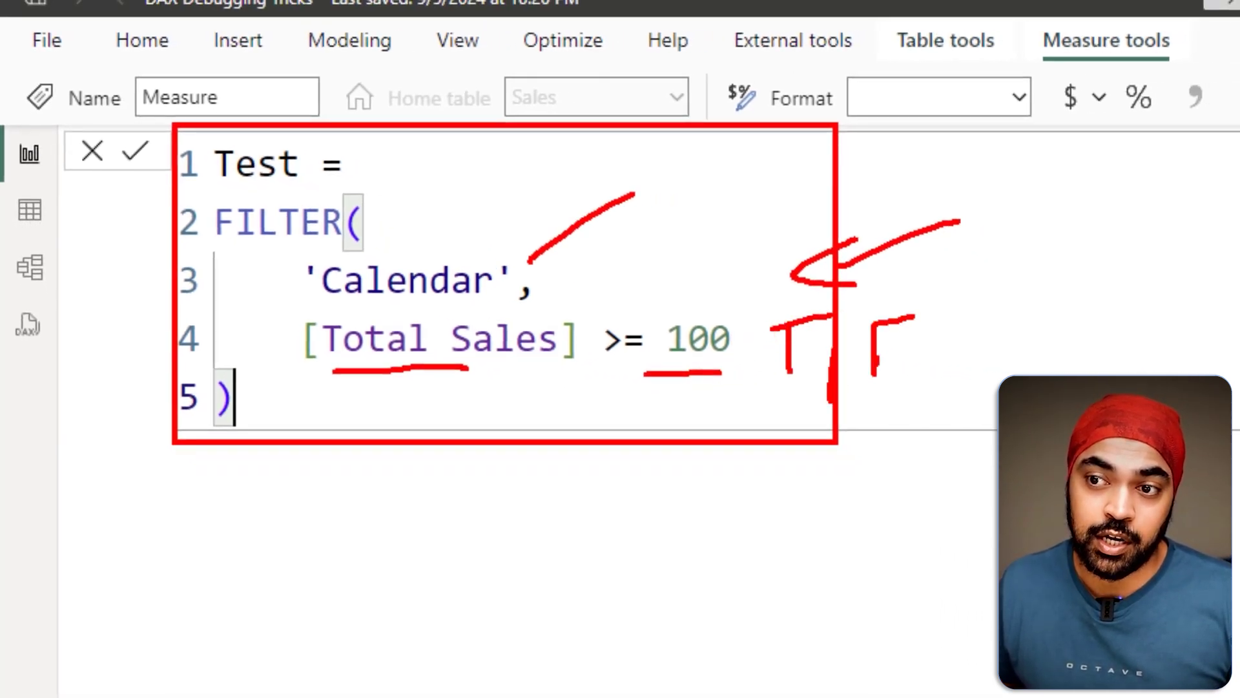
{"action": "left_click_drag", "start_coordinate": [876, 356], "coordinate": [925, 348]}
{"action": "left_click_drag", "start_coordinate": [510, 234], "coordinate": [533, 271]}
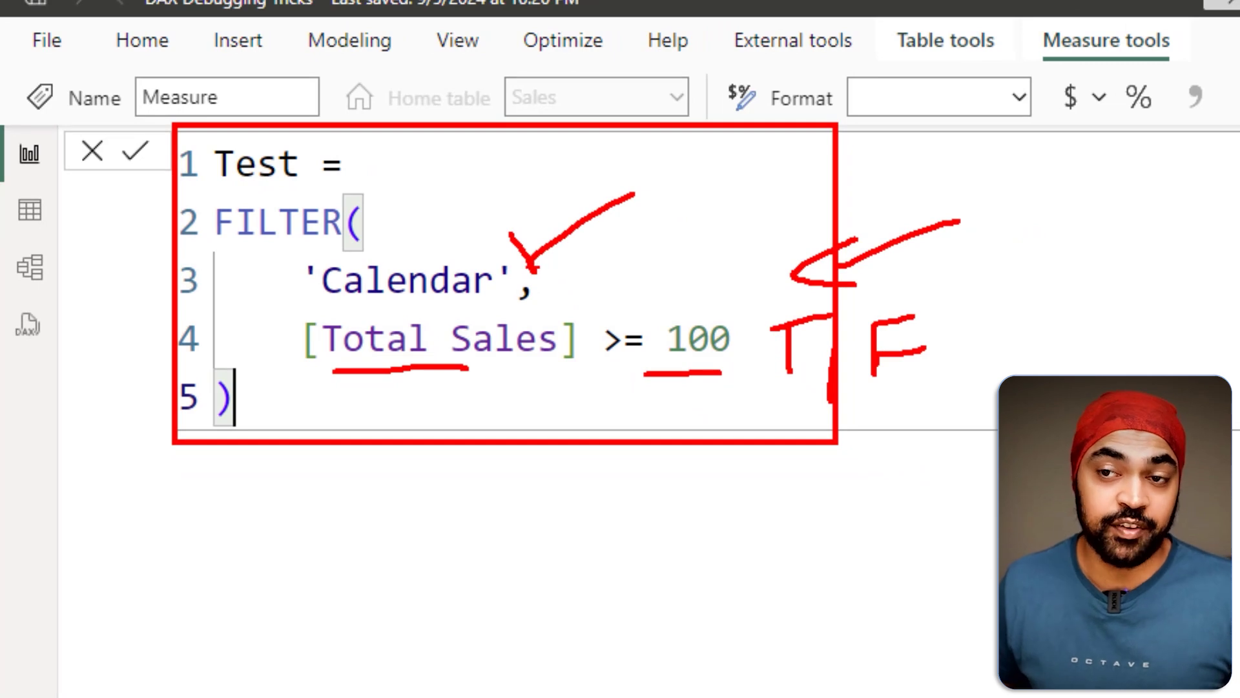
{"action": "key", "text": "Escape"}
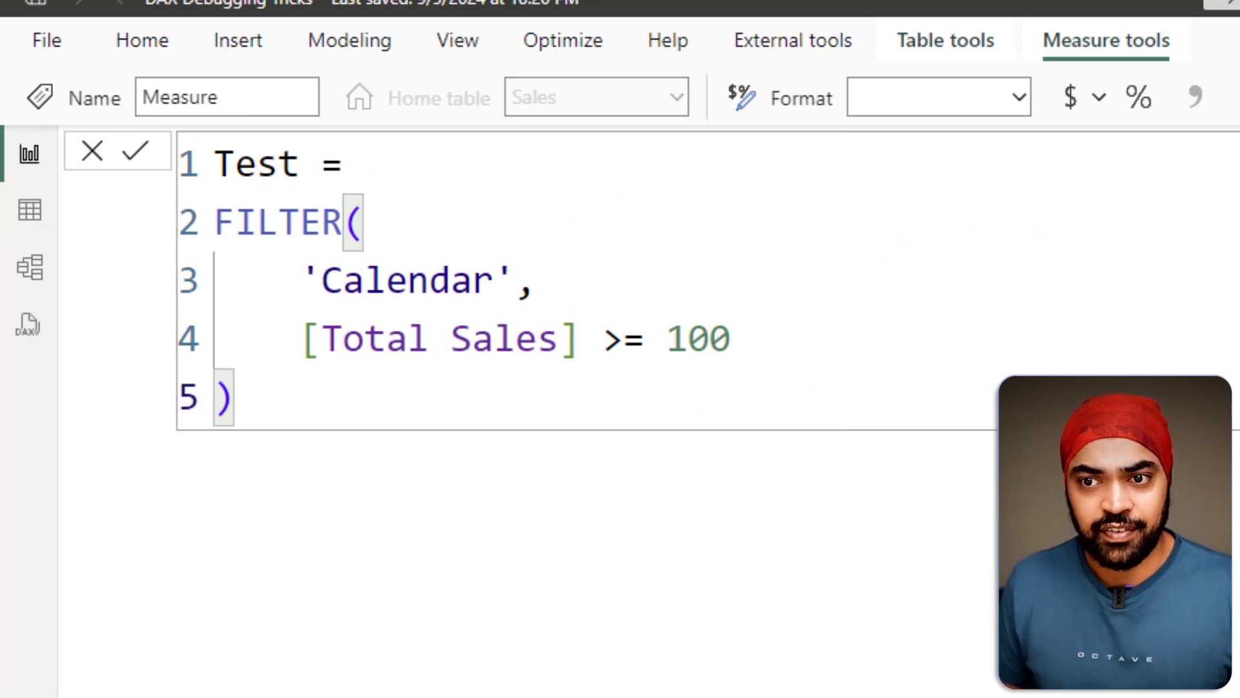
{"action": "key", "text": "Return"}
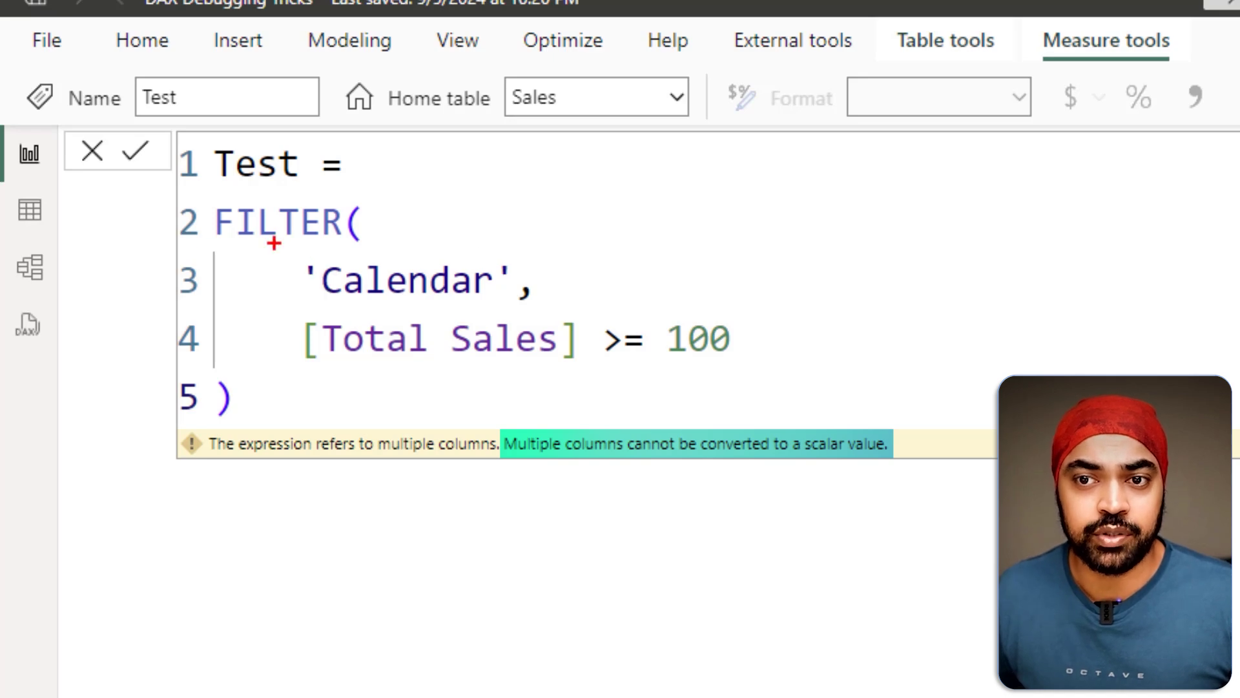
- Insert COUNTROWS( in front of FILTER in the Test measure
{"action": "mouse_move", "coordinate": [185, 192]}
{"action": "left_mouse_down"}
{"action": "mouse_move", "coordinate": [744, 395]}
{"action": "mouse_move", "coordinate": [769, 423]}
{"action": "left_mouse_up"}
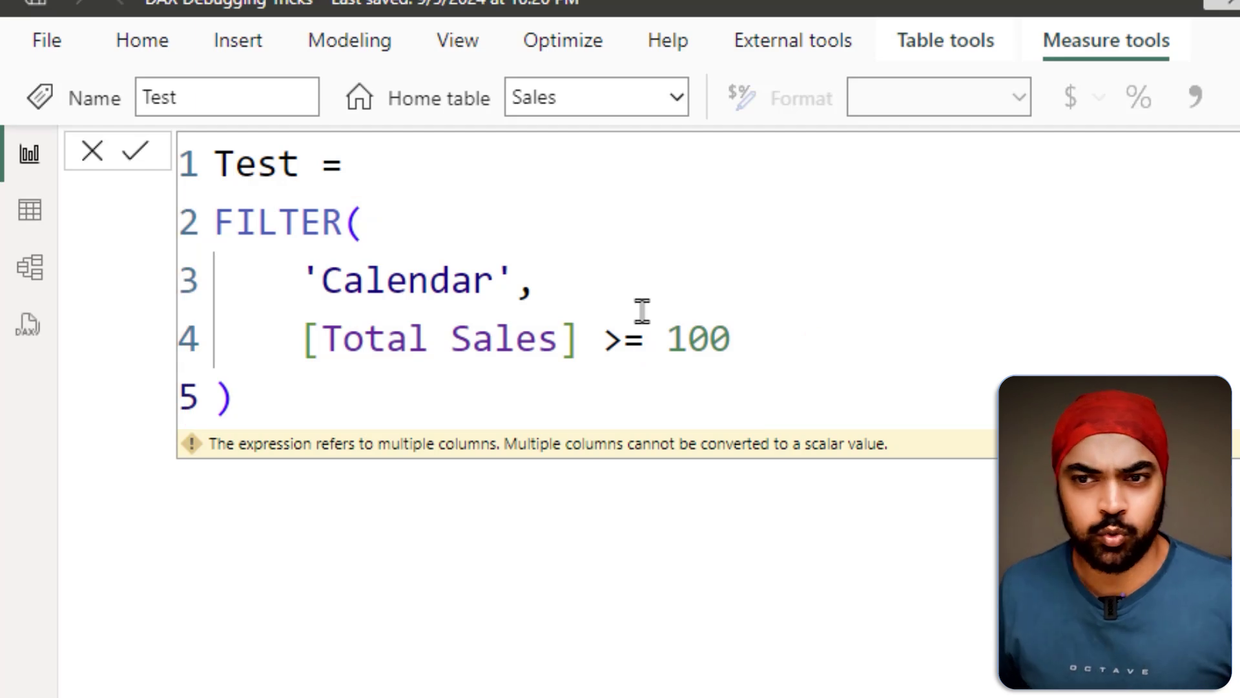
{"action": "left_click", "coordinate": [396, 161]}
{"action": "key", "text": "Right"}
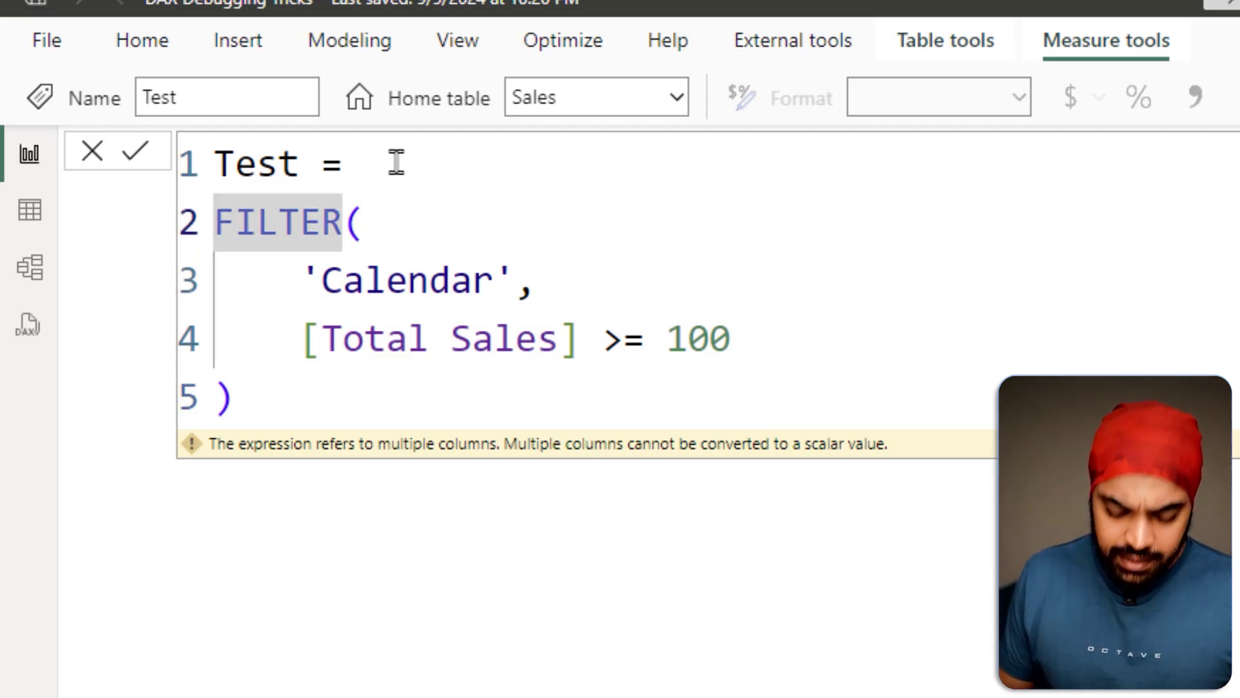
{"action": "type", "text": "count"}
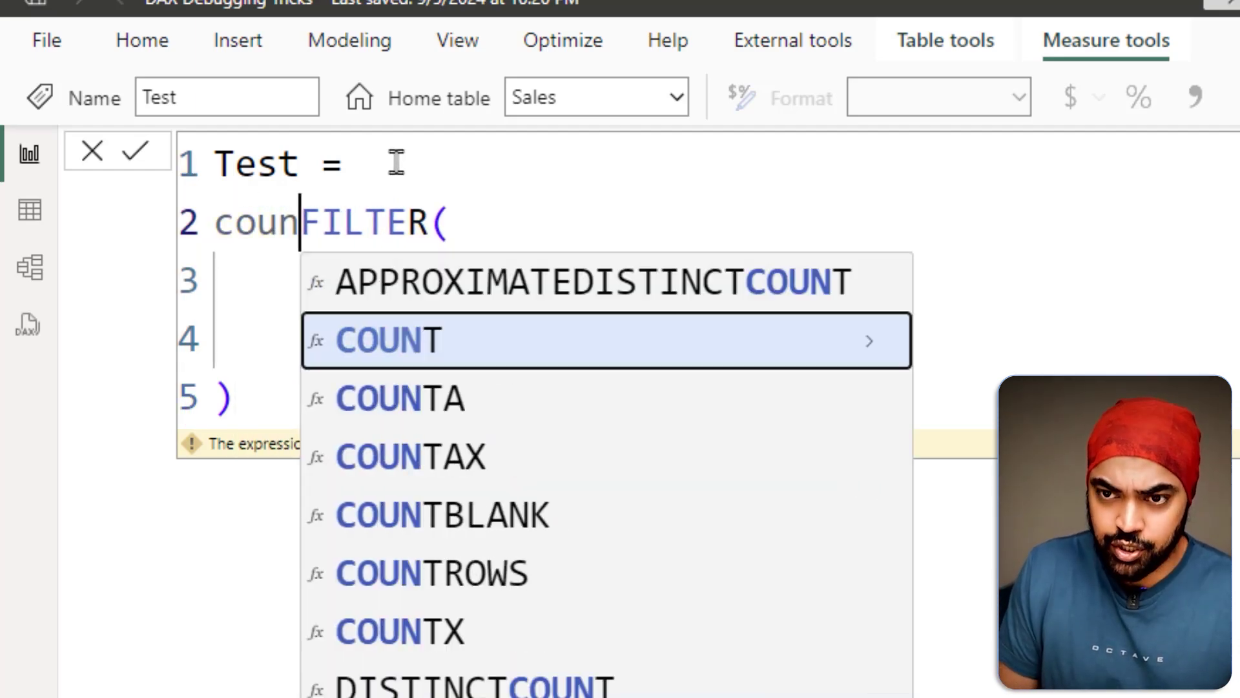
{"action": "key", "text": "Down"}
{"action": "key", "text": "Down"}
{"action": "key", "text": "Down"}
{"action": "key", "text": "Down"}
{"action": "key", "text": "Tab"}
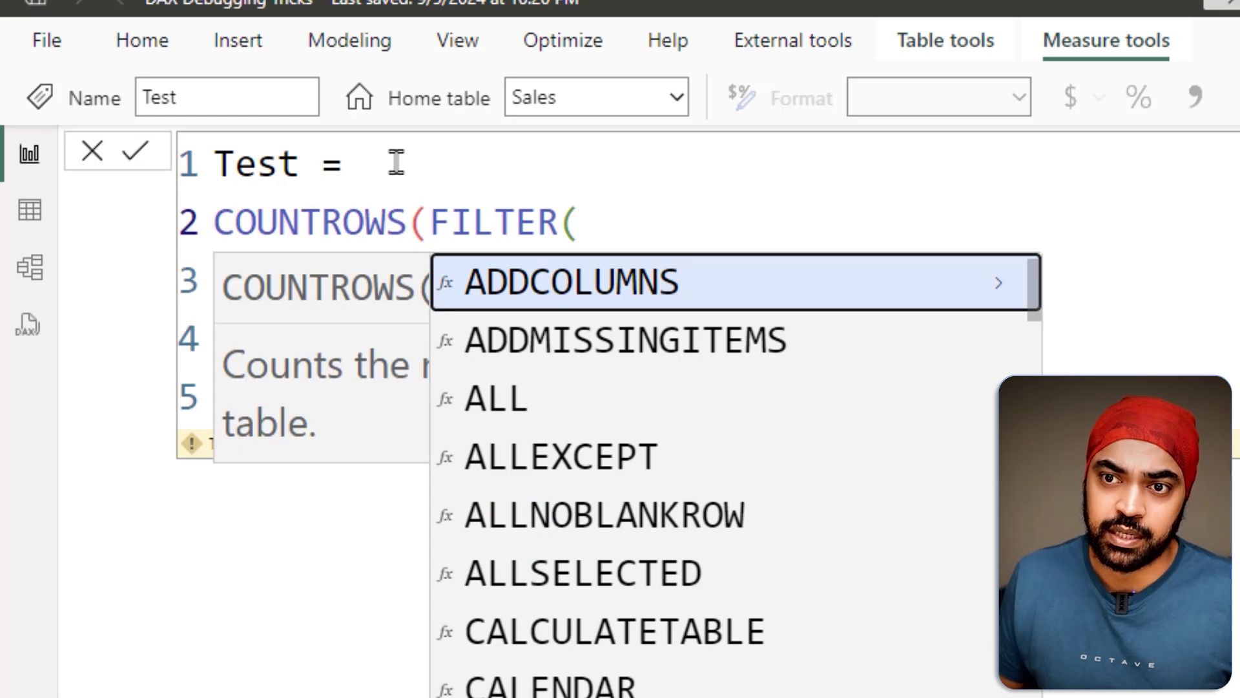
{"action": "key", "text": "Escape"}
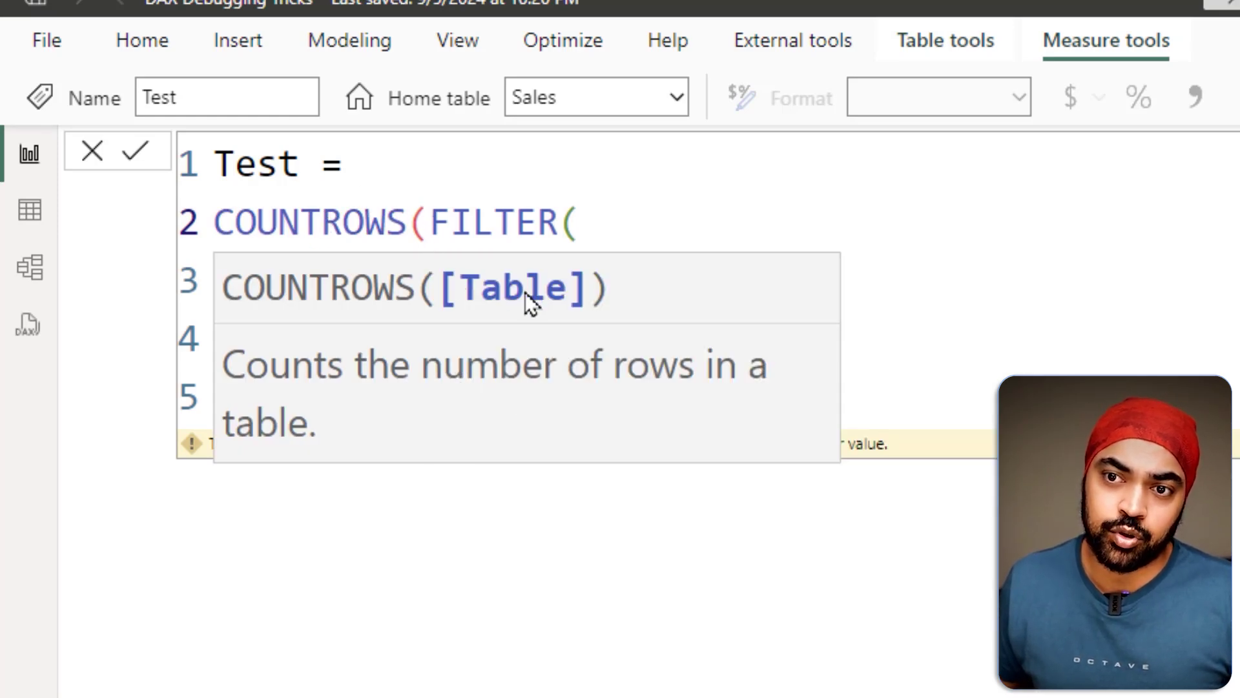
{"action": "key", "text": "Escape"}
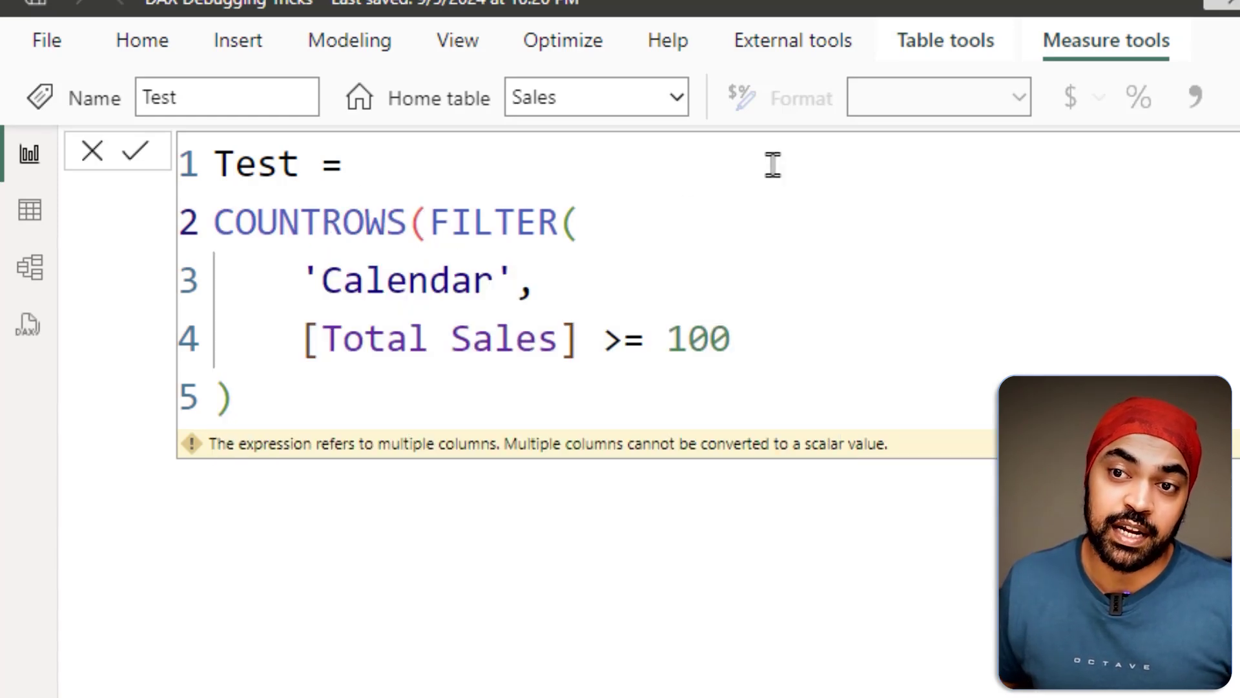
- Put the FILTER block on its own indented lines and add a closing parenthesis
{"action": "key", "text": "shift+Return"}
{"action": "key", "text": "Down"}
{"action": "key", "text": "Escape"}
{"action": "key", "text": "shift+Down"}
{"action": "key", "text": "shift+Down"}
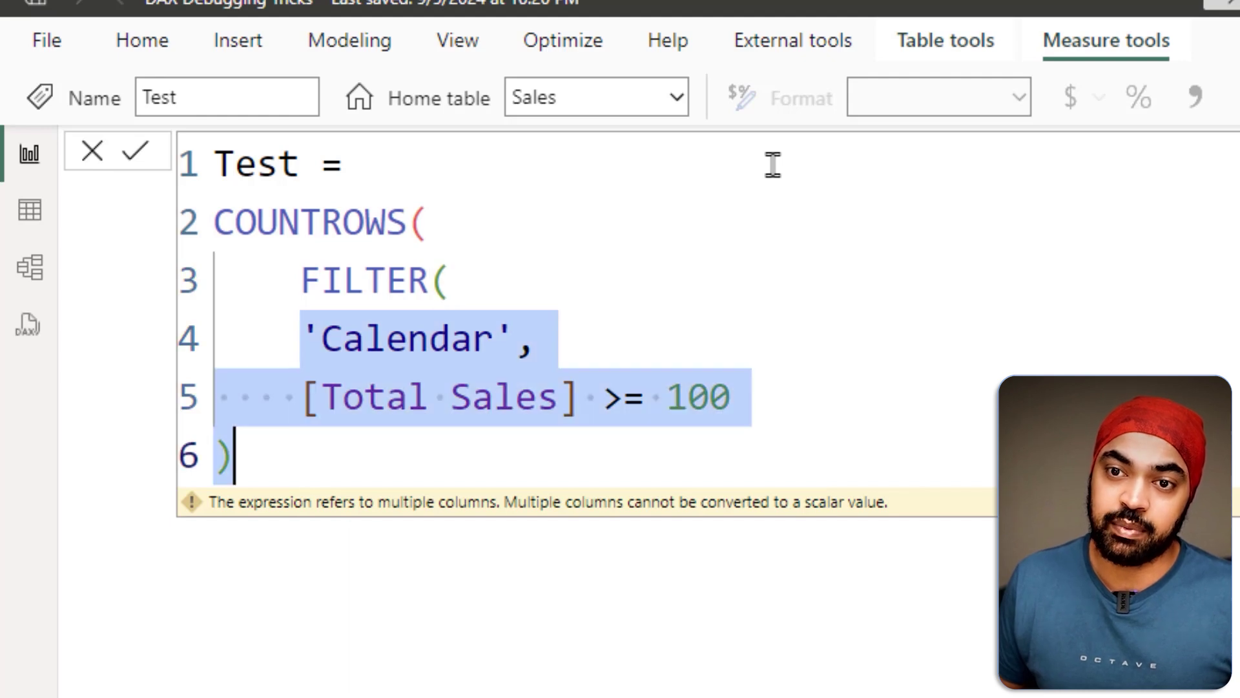
{"action": "key", "text": "Tab"}
{"action": "key", "text": "Return"}
{"action": "type", "text": ")"}
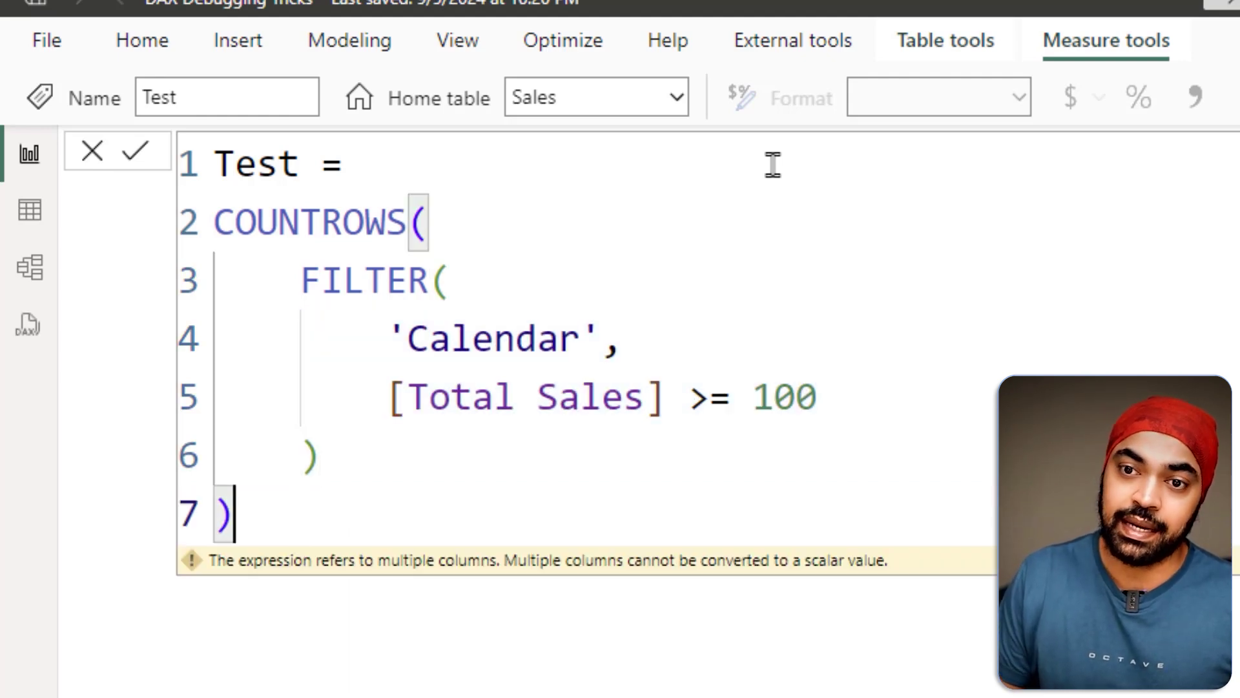
- Annotate FILTER nested inside COUNTROWS and commit the revised Test measure
{"action": "key", "text": "ctrl+2"}
{"action": "mouse_move", "coordinate": [276, 250]}
{"action": "left_mouse_down"}
{"action": "mouse_move", "coordinate": [817, 460]}
{"action": "mouse_move", "coordinate": [941, 482]}
{"action": "left_mouse_up"}
{"action": "mouse_move", "coordinate": [312, 352]}
{"action": "left_mouse_down"}
{"action": "mouse_move", "coordinate": [245, 330]}
{"action": "mouse_move", "coordinate": [197, 267]}
{"action": "left_mouse_up"}
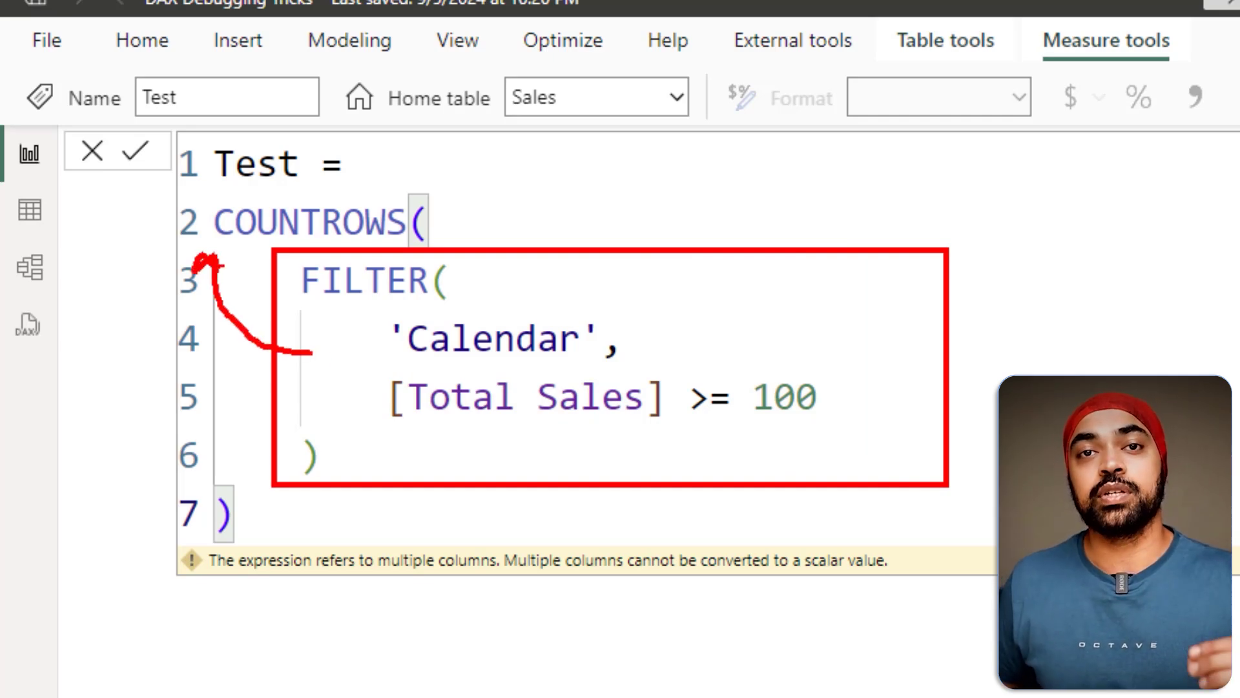
{"action": "key", "text": "Escape"}
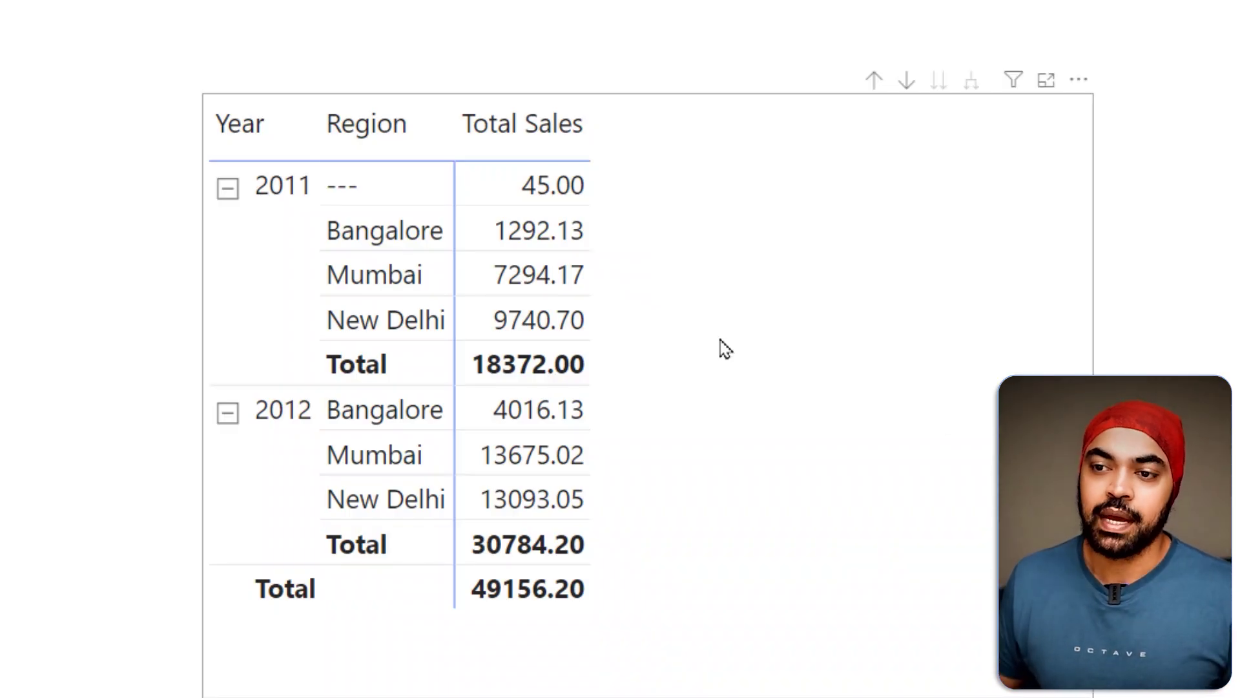
{"action": "left_click", "coordinate": [723, 346]}
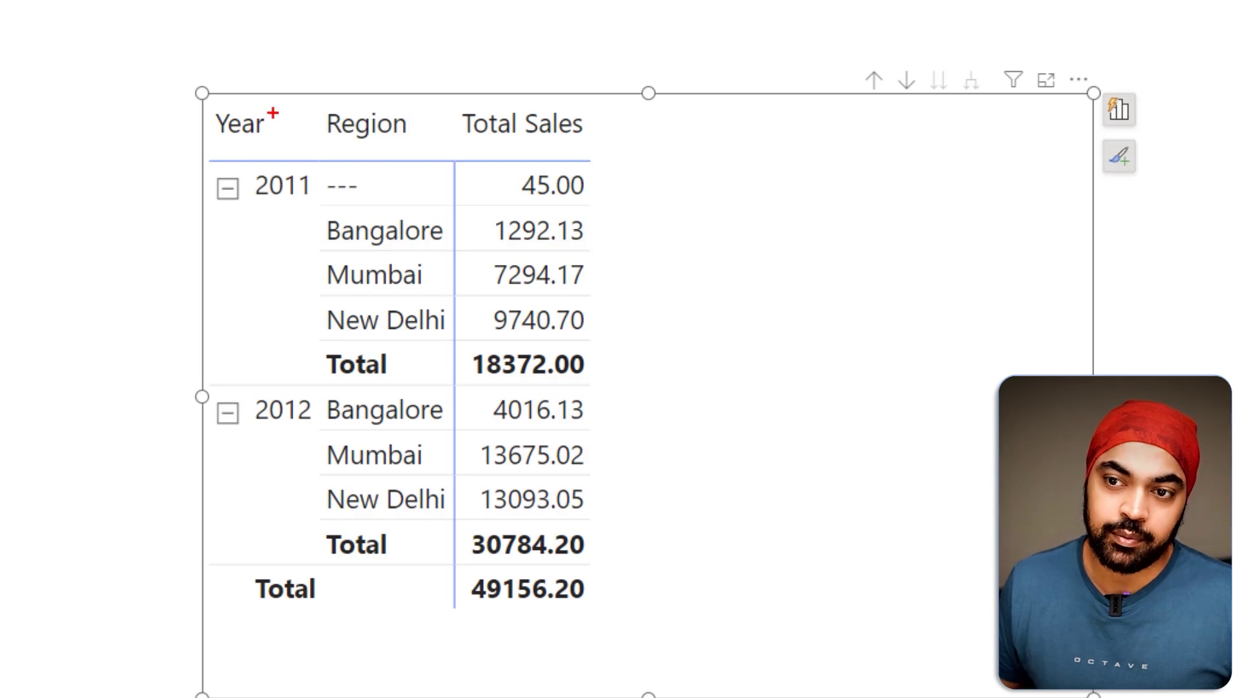
{"action": "left_click_drag", "start_coordinate": [278, 103], "coordinate": [302, 75]}
{"action": "left_click_drag", "start_coordinate": [411, 95], "coordinate": [451, 45]}
{"action": "left_click_drag", "start_coordinate": [534, 97], "coordinate": [577, 56]}
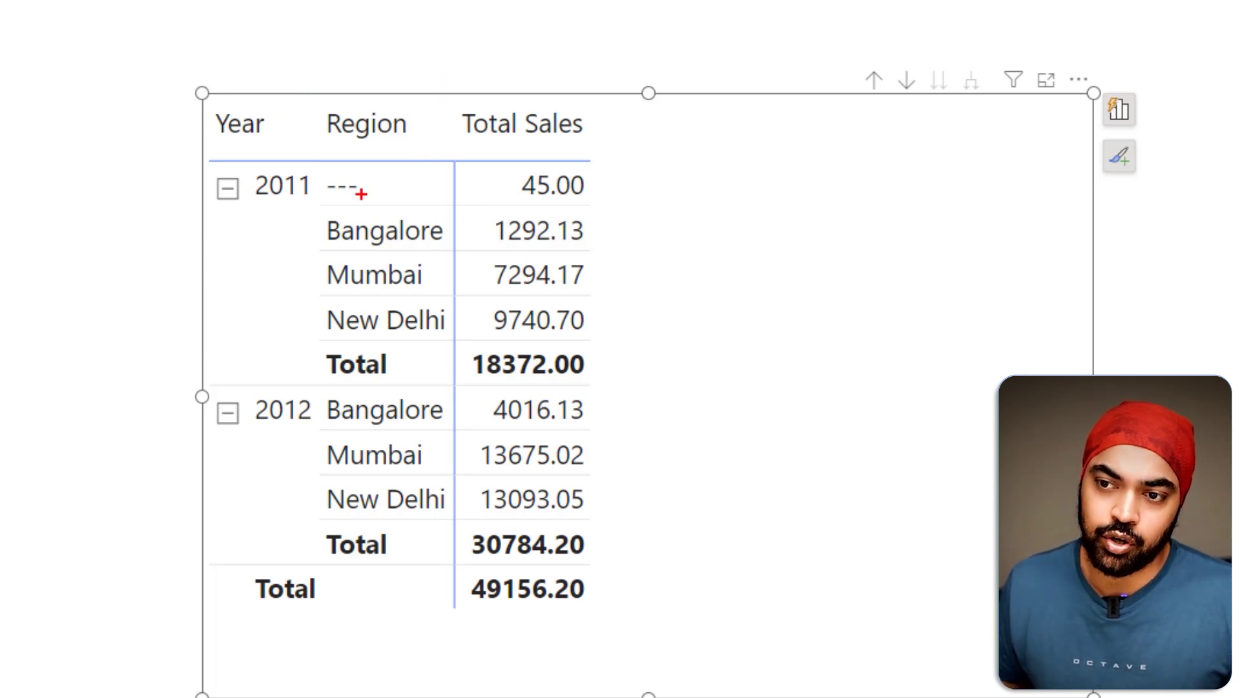
{"action": "left_click_drag", "start_coordinate": [600, 168], "coordinate": [615, 337]}
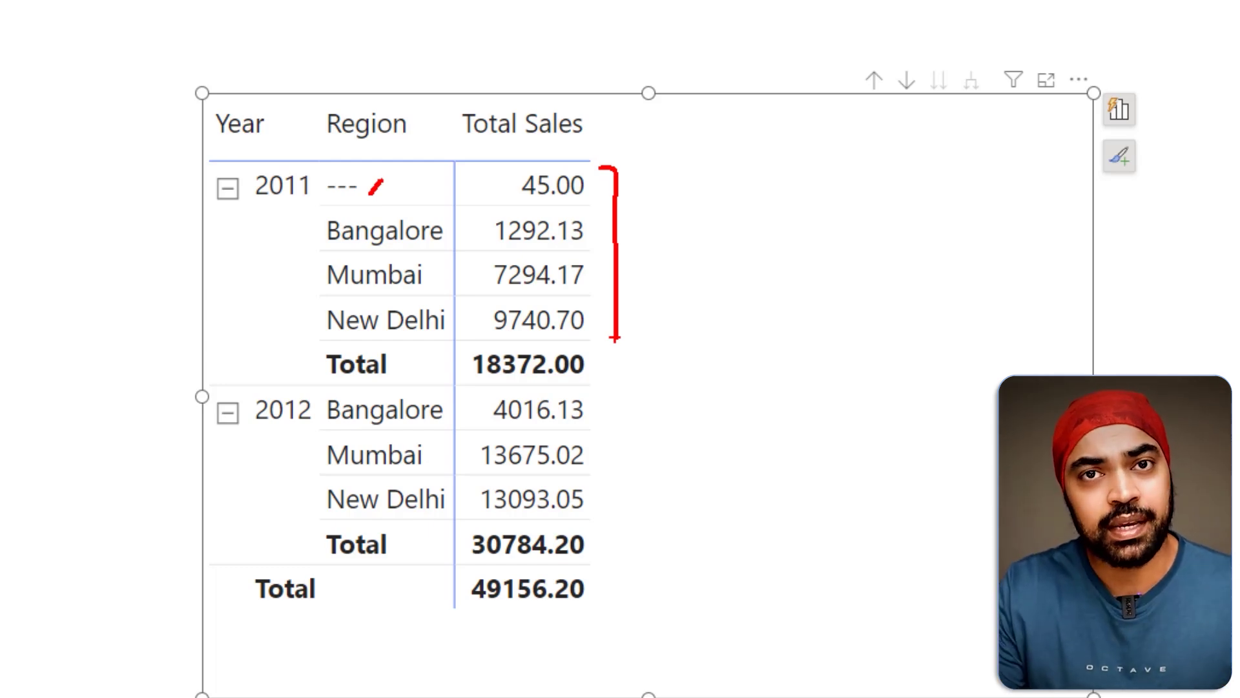
{"action": "key", "text": "Escape"}
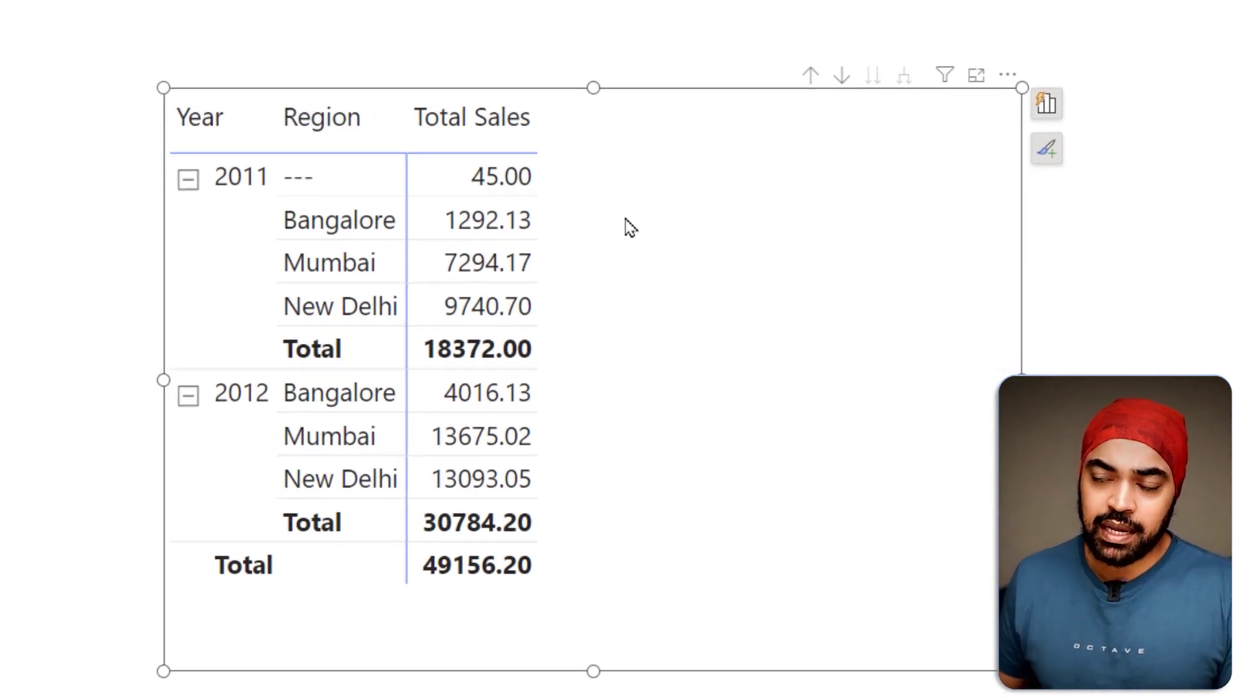
{"action": "left_click_drag", "start_coordinate": [1115, 187], "coordinate": [928, 176]}
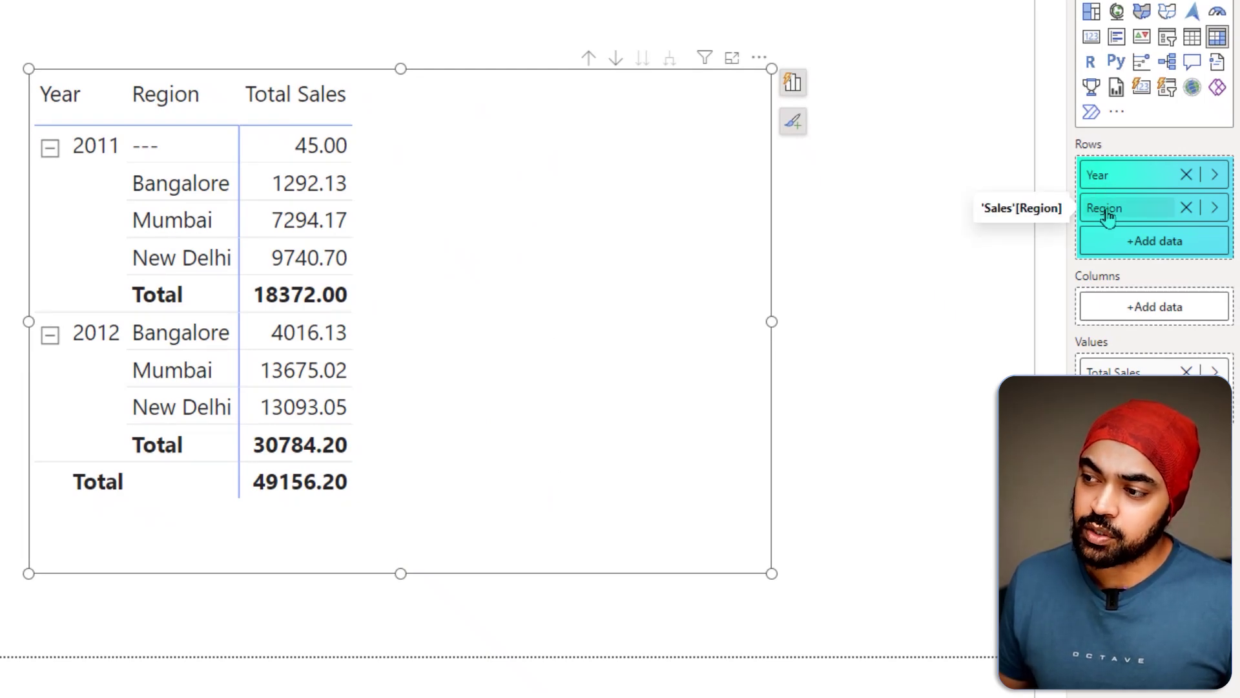
{"action": "left_click_drag", "start_coordinate": [1107, 215], "coordinate": [1107, 215]}
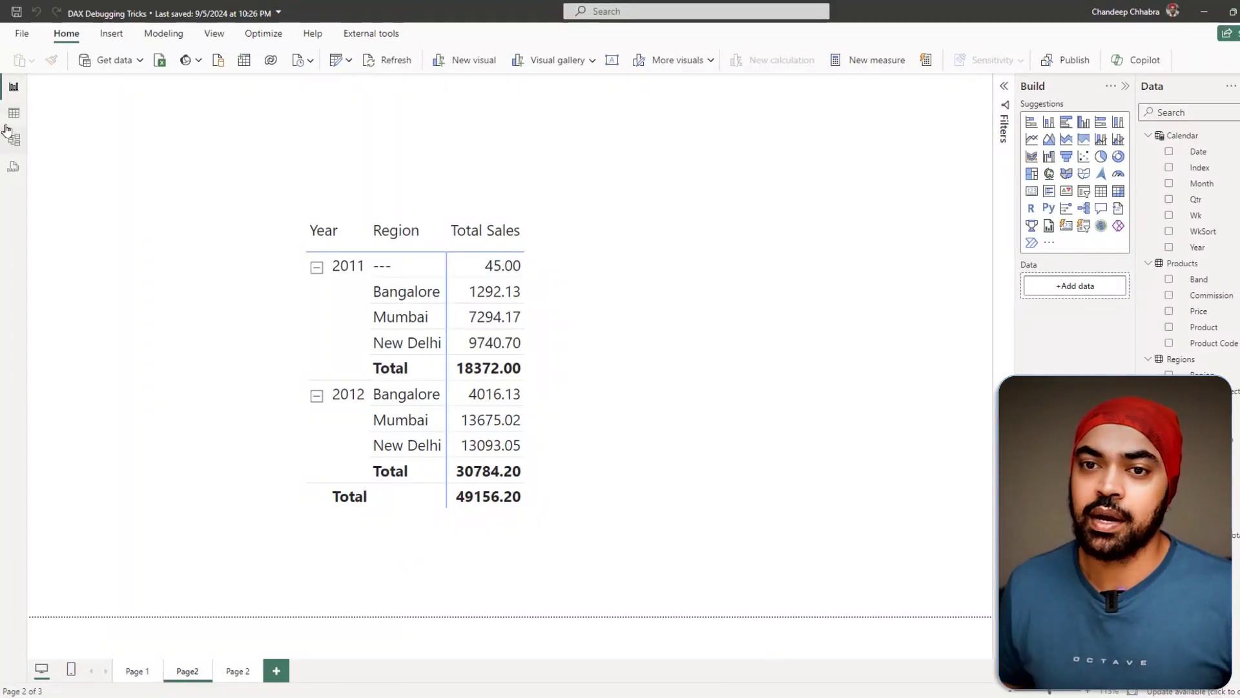
- Check the Sales table's Region filter values, then open the Regions table with RegionCorrected
{"action": "left_click", "coordinate": [13, 114]}
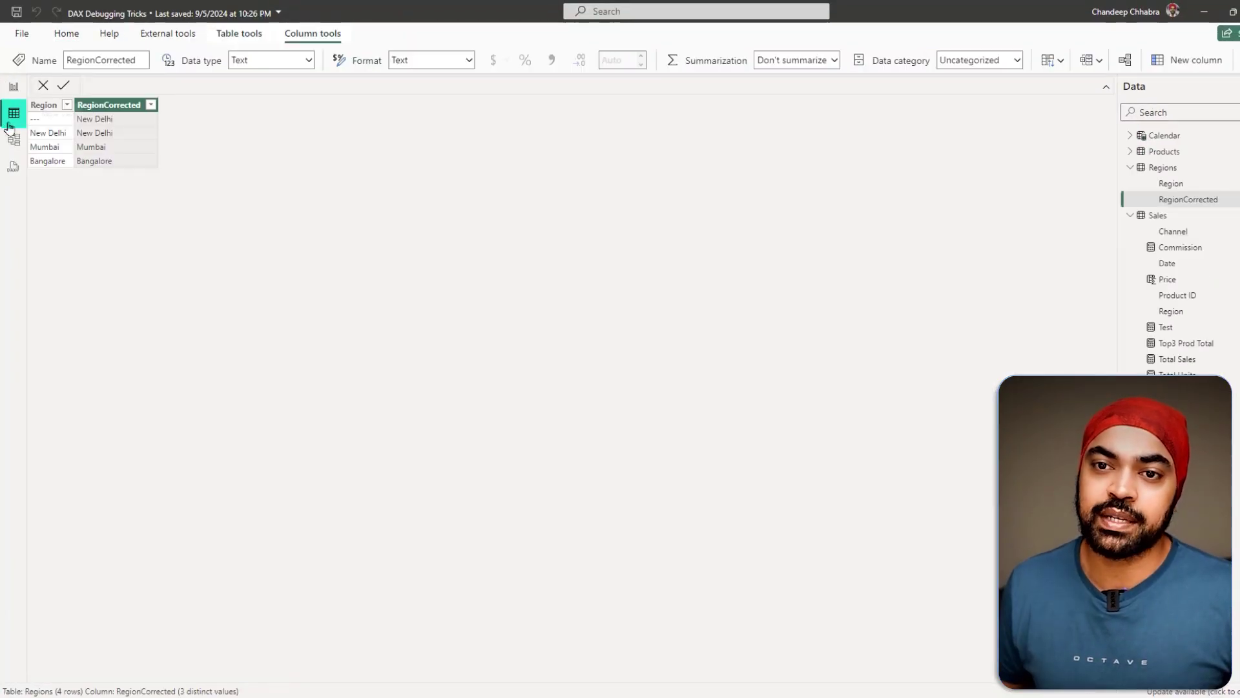
{"action": "left_click", "coordinate": [1180, 220]}
{"action": "left_click", "coordinate": [129, 109]}
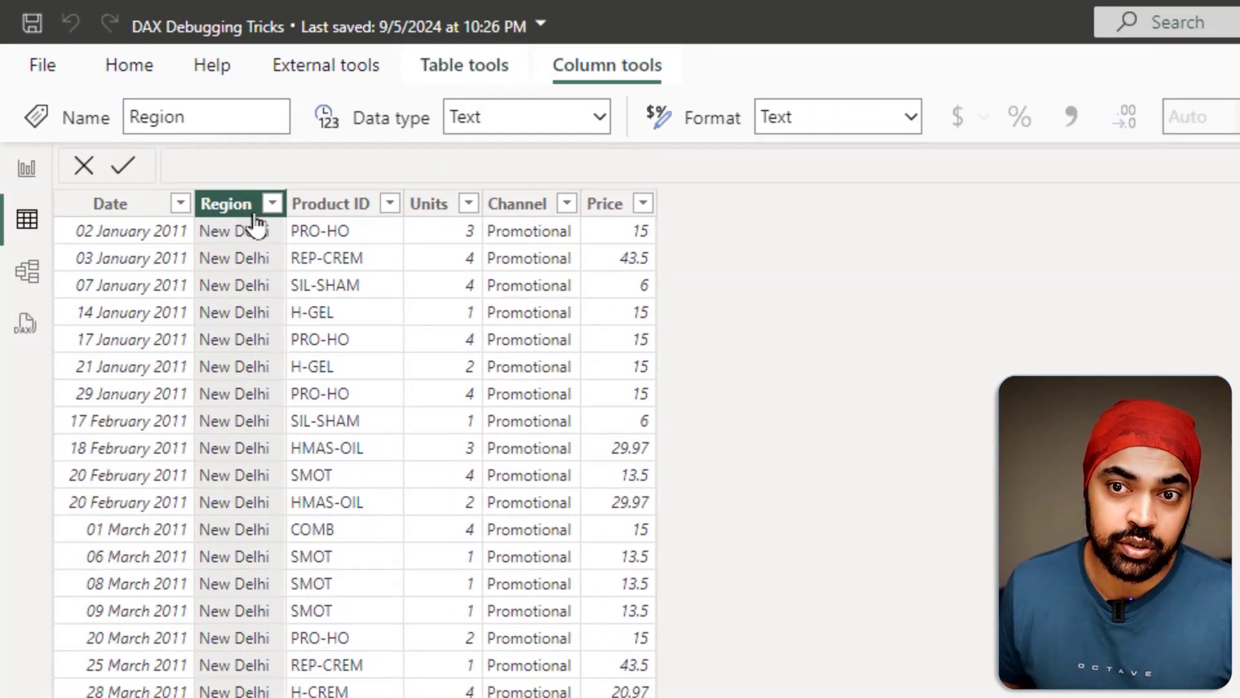
{"action": "left_click", "coordinate": [272, 204]}
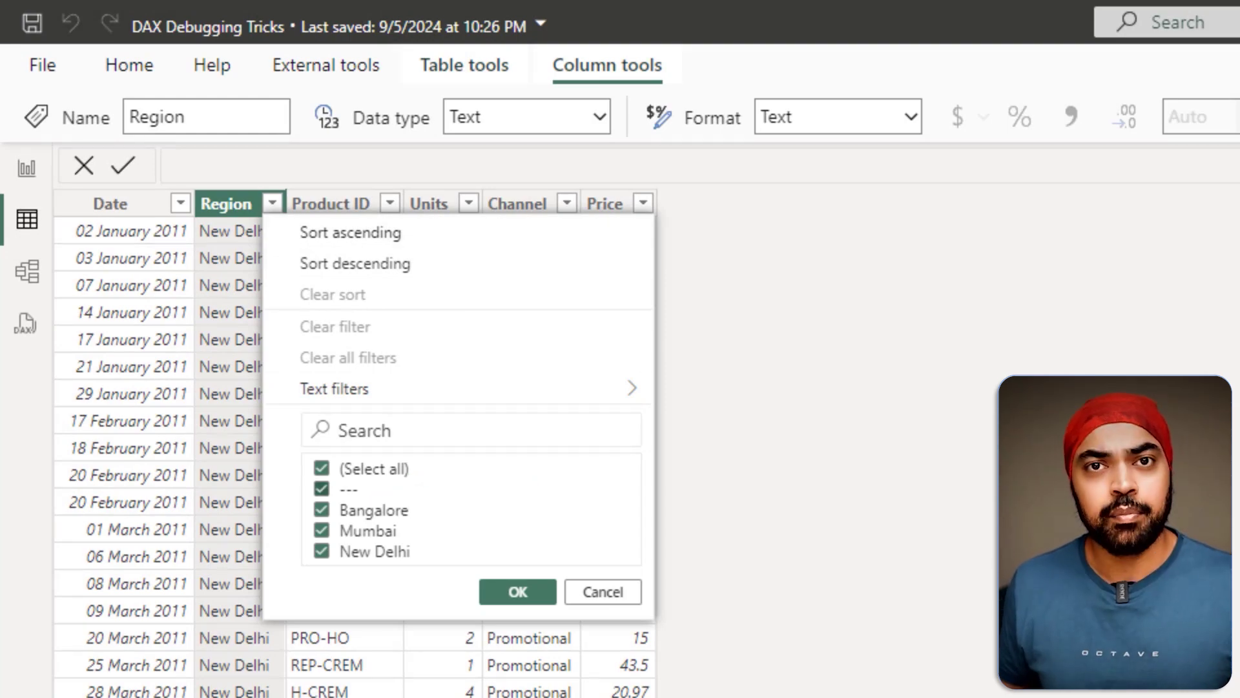
{"action": "left_click", "coordinate": [807, 484]}
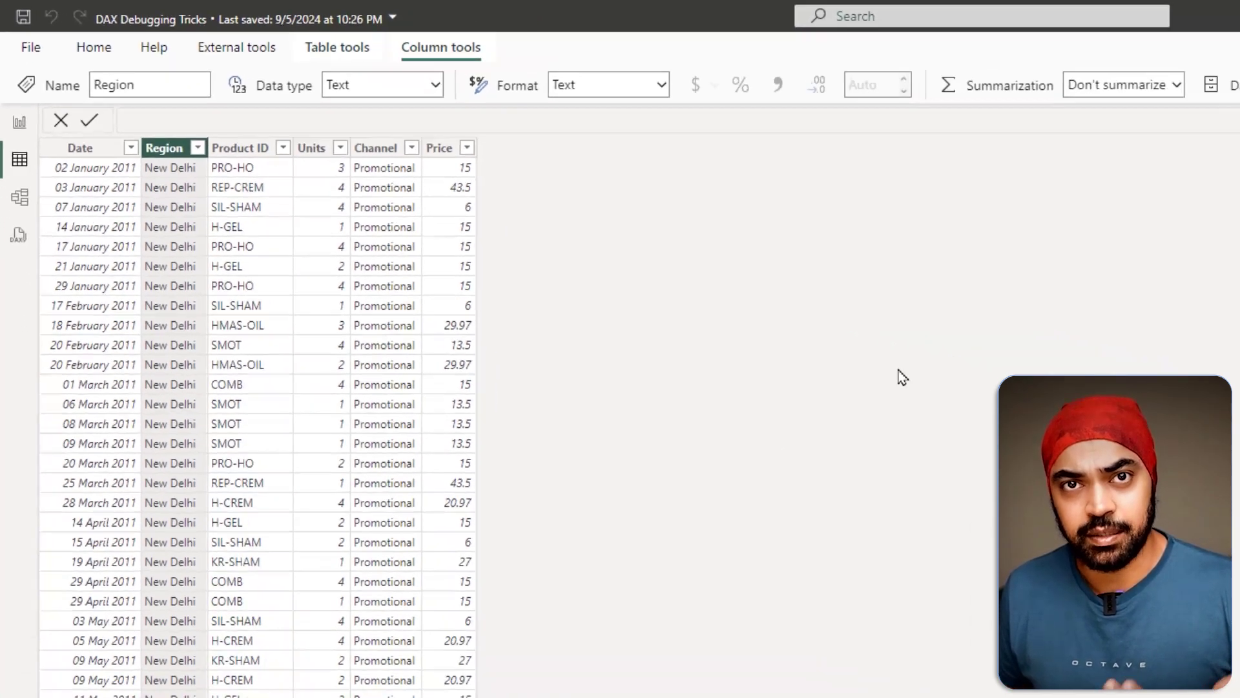
{"action": "left_click", "coordinate": [1162, 168]}
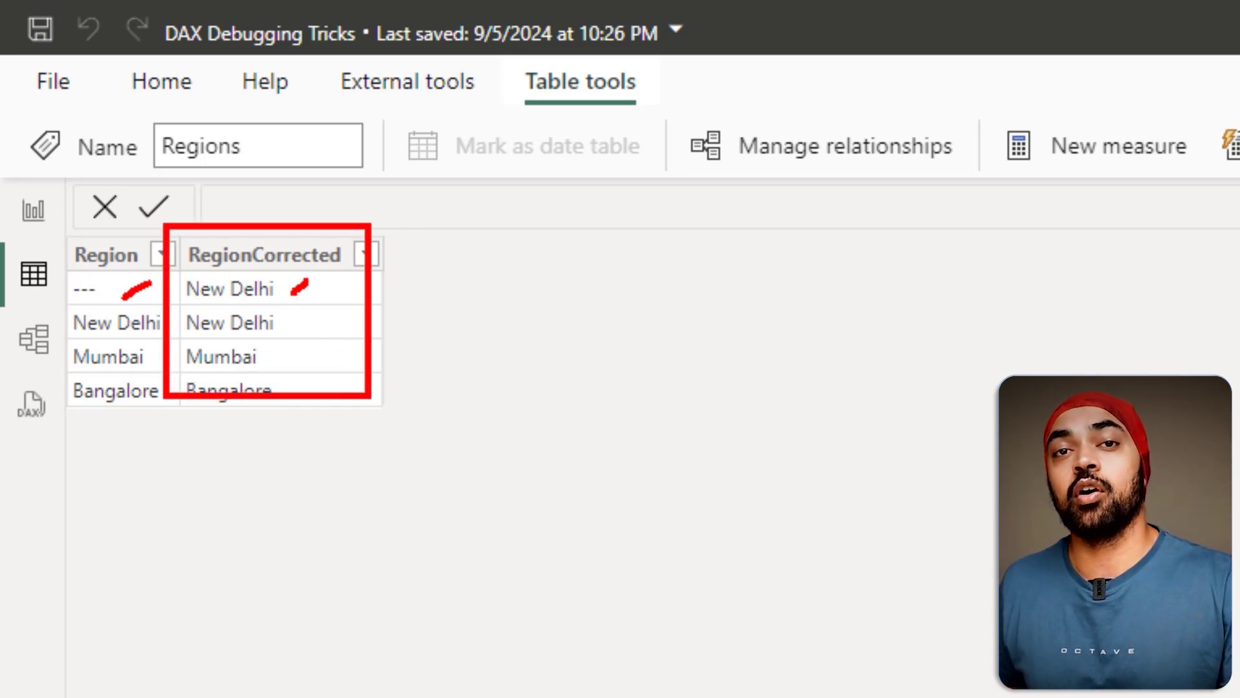
- Replace Region in the matrix rows with Regions[RegionCorrected], giving repeated 18372.00 and 30784.20 totals
{"action": "left_click", "coordinate": [33, 216]}
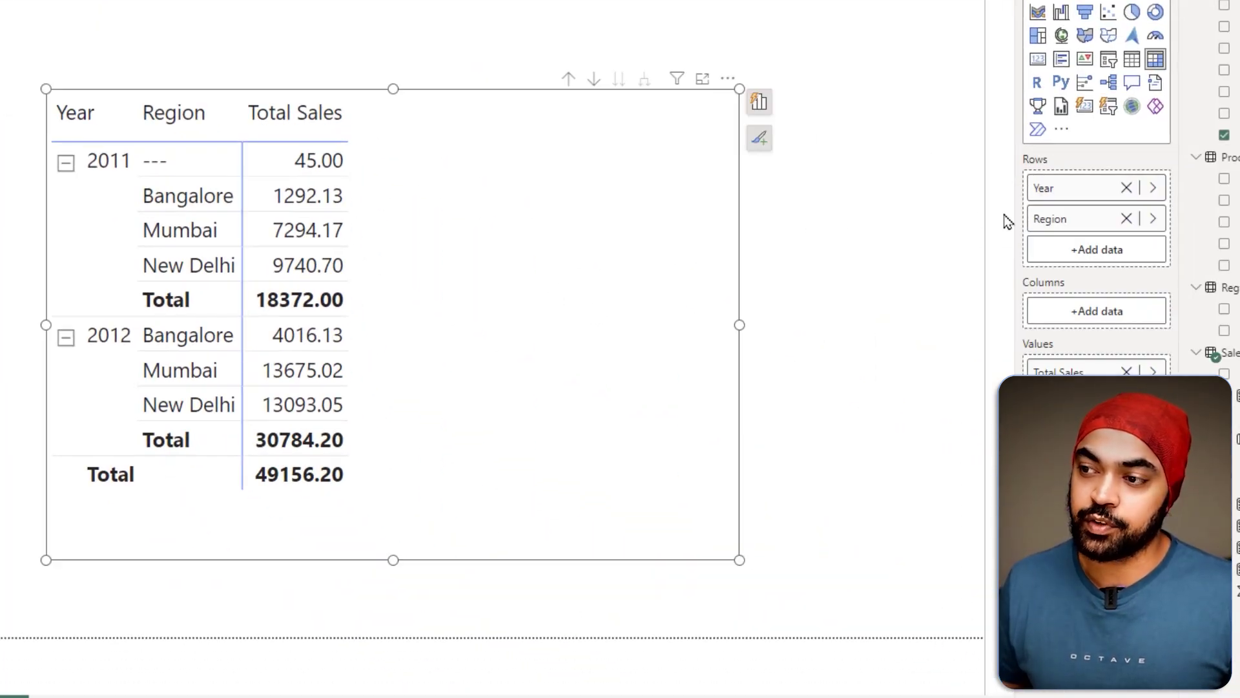
{"action": "left_click", "coordinate": [1127, 220]}
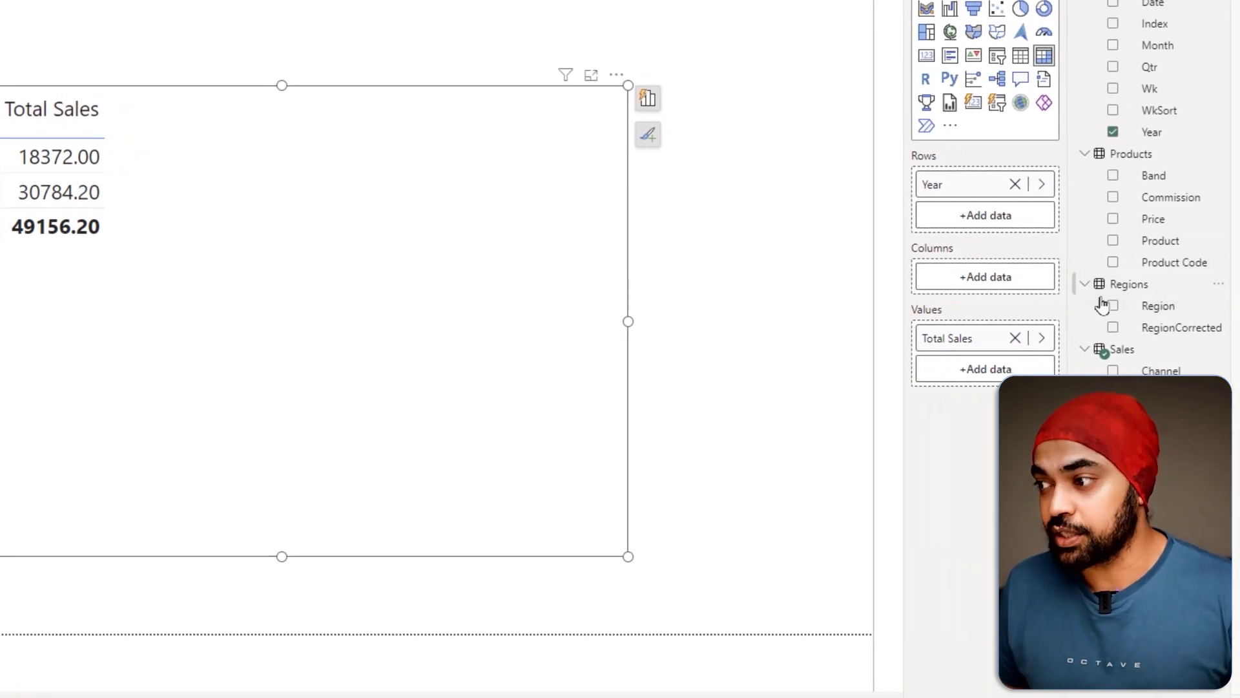
{"action": "left_click_drag", "start_coordinate": [1103, 327], "coordinate": [1001, 215]}
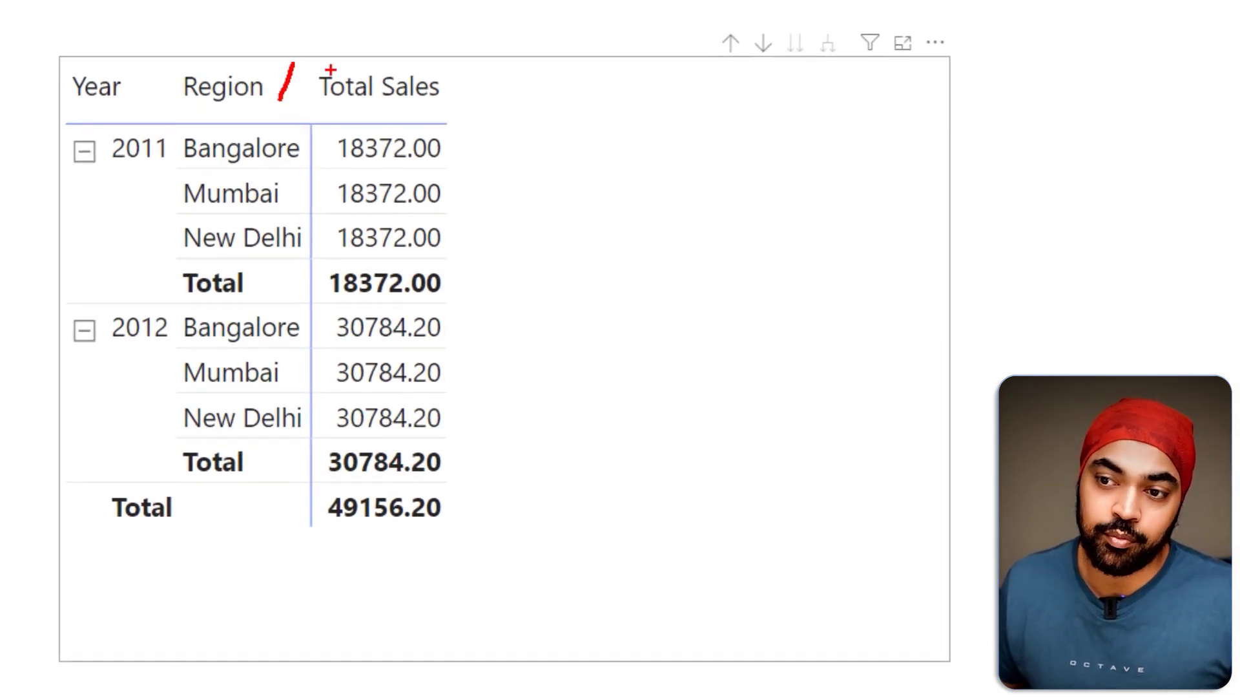
{"action": "key", "text": "Escape"}
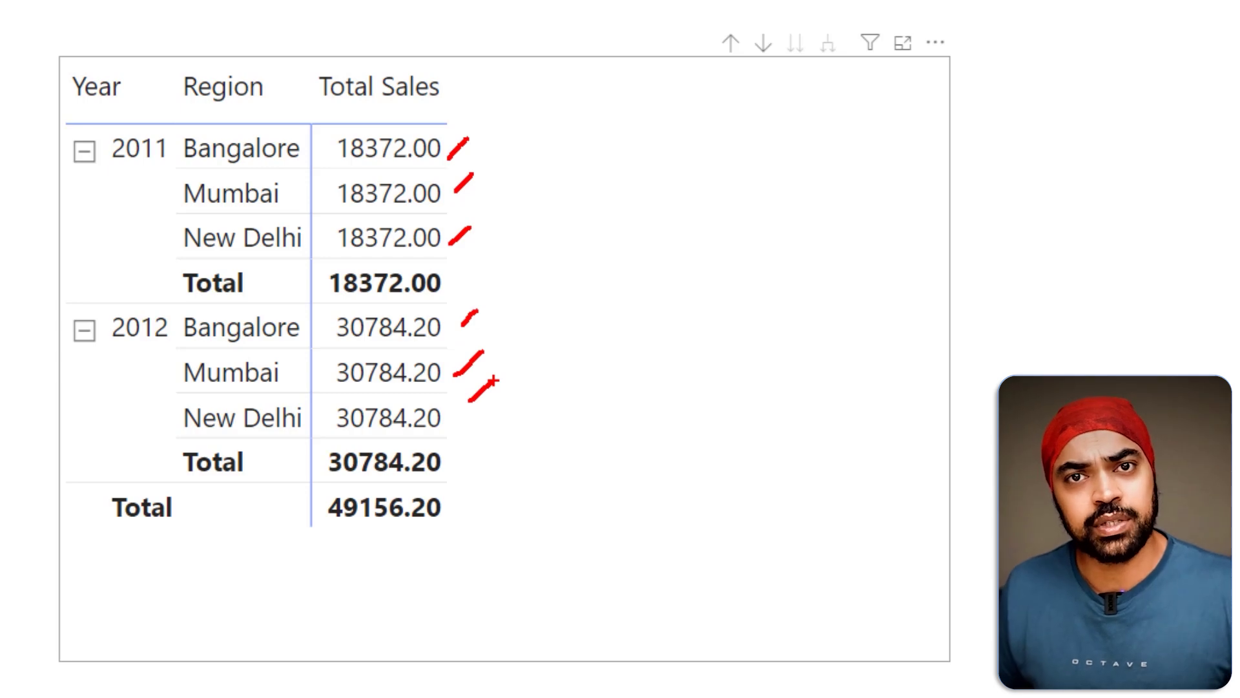
{"action": "key", "text": "Escape"}
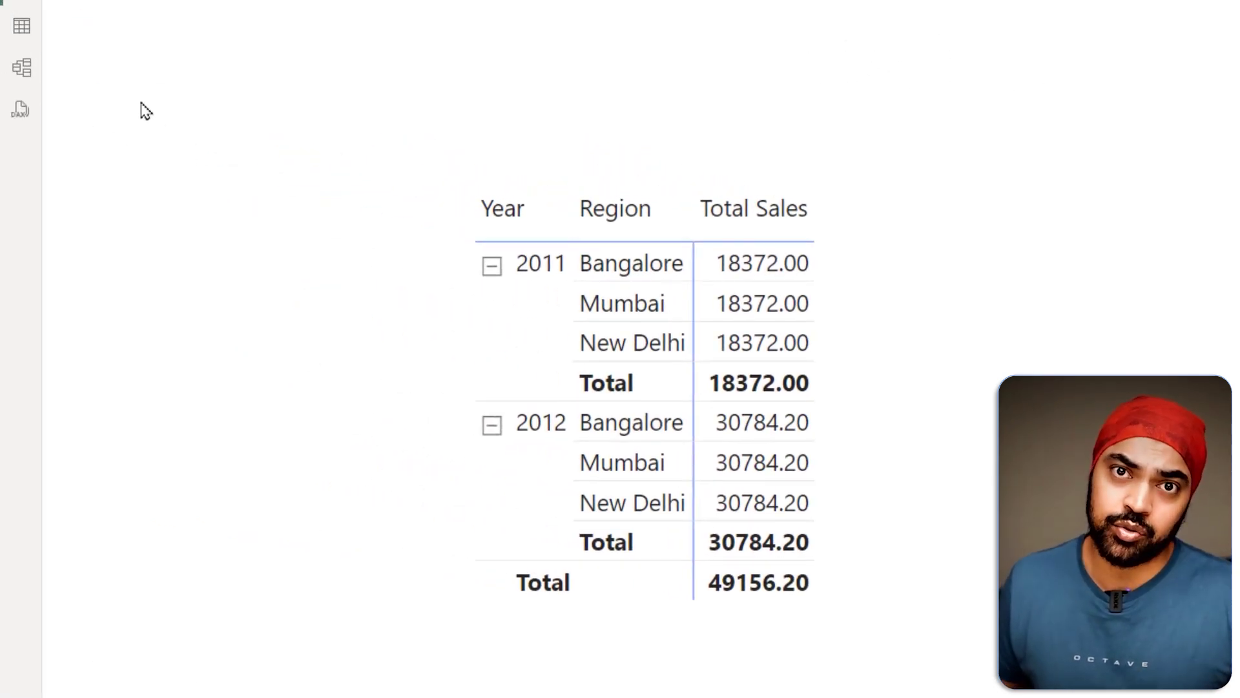
- In Model view, link Regions[RegionCorrected] to Sales[Region] as a one-to-many relationship
{"action": "left_click", "coordinate": [23, 70]}
{"action": "left_click", "coordinate": [1037, 324]}
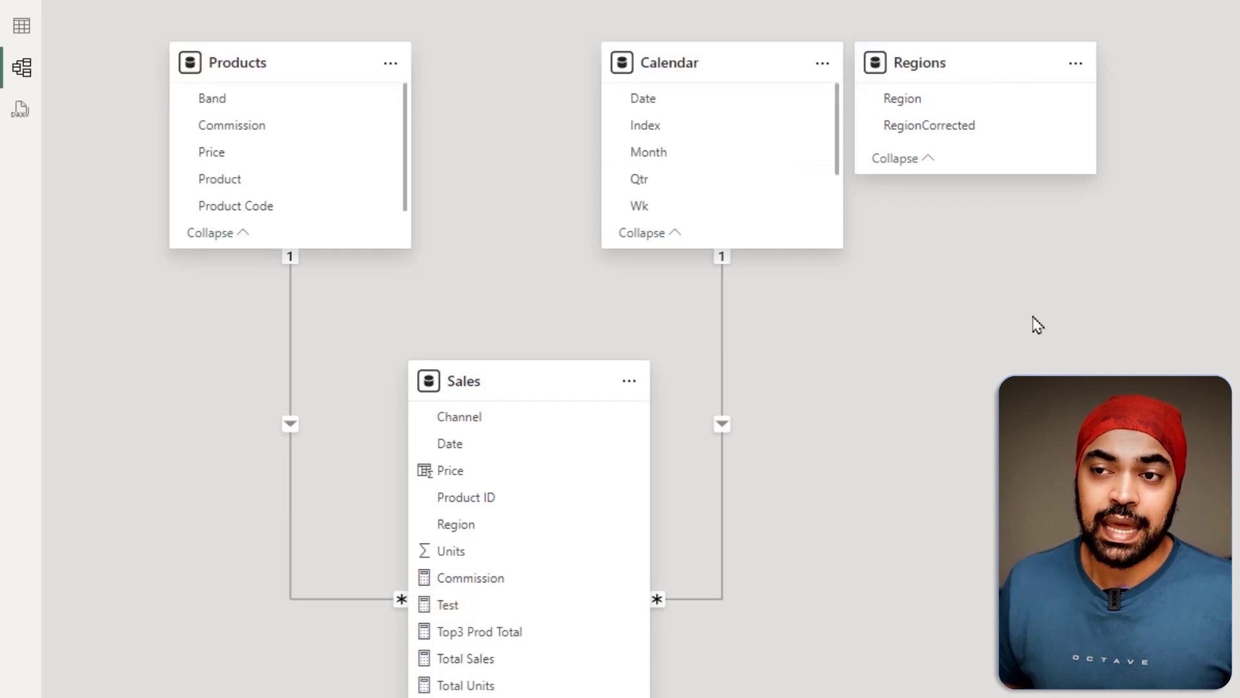
{"action": "left_click_drag", "start_coordinate": [971, 64], "coordinate": [990, 91]}
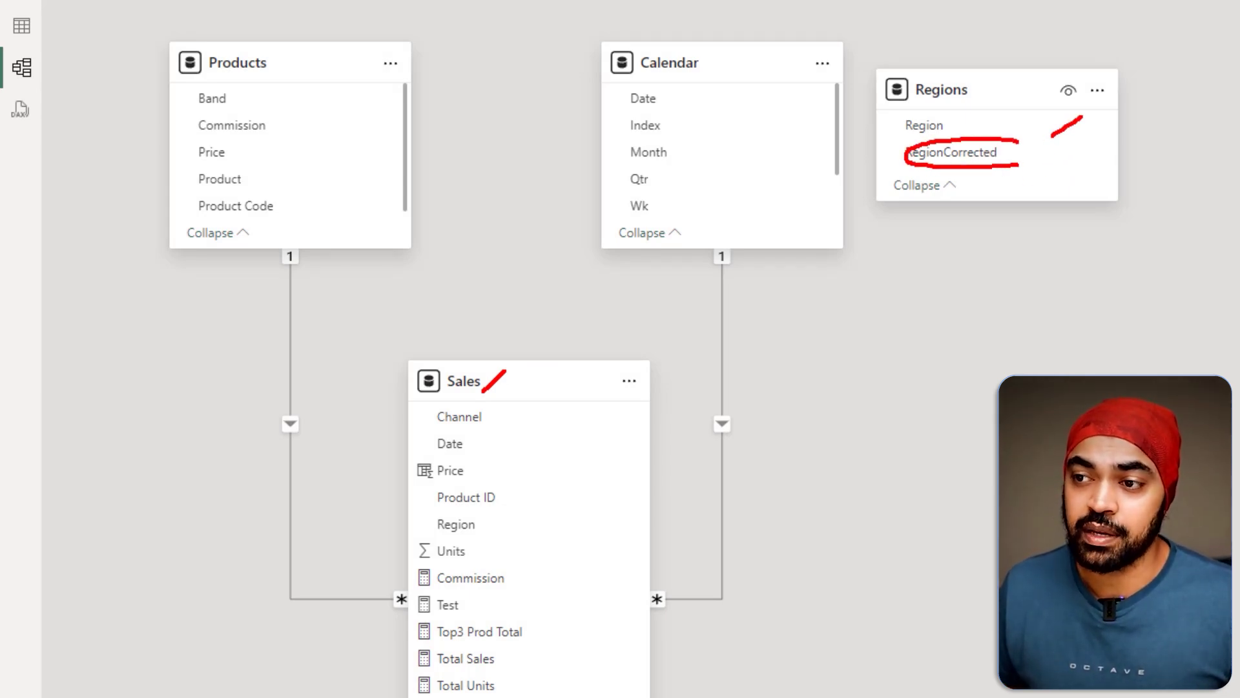
{"action": "mouse_move", "coordinate": [1019, 165]}
{"action": "left_mouse_down"}
{"action": "mouse_move", "coordinate": [1021, 134]}
{"action": "mouse_move", "coordinate": [868, 126]}
{"action": "left_mouse_up"}
{"action": "mouse_move", "coordinate": [934, 210]}
{"action": "left_mouse_down"}
{"action": "mouse_move", "coordinate": [929, 449]}
{"action": "mouse_move", "coordinate": [685, 473]}
{"action": "left_mouse_up"}
{"action": "key", "text": "Escape"}
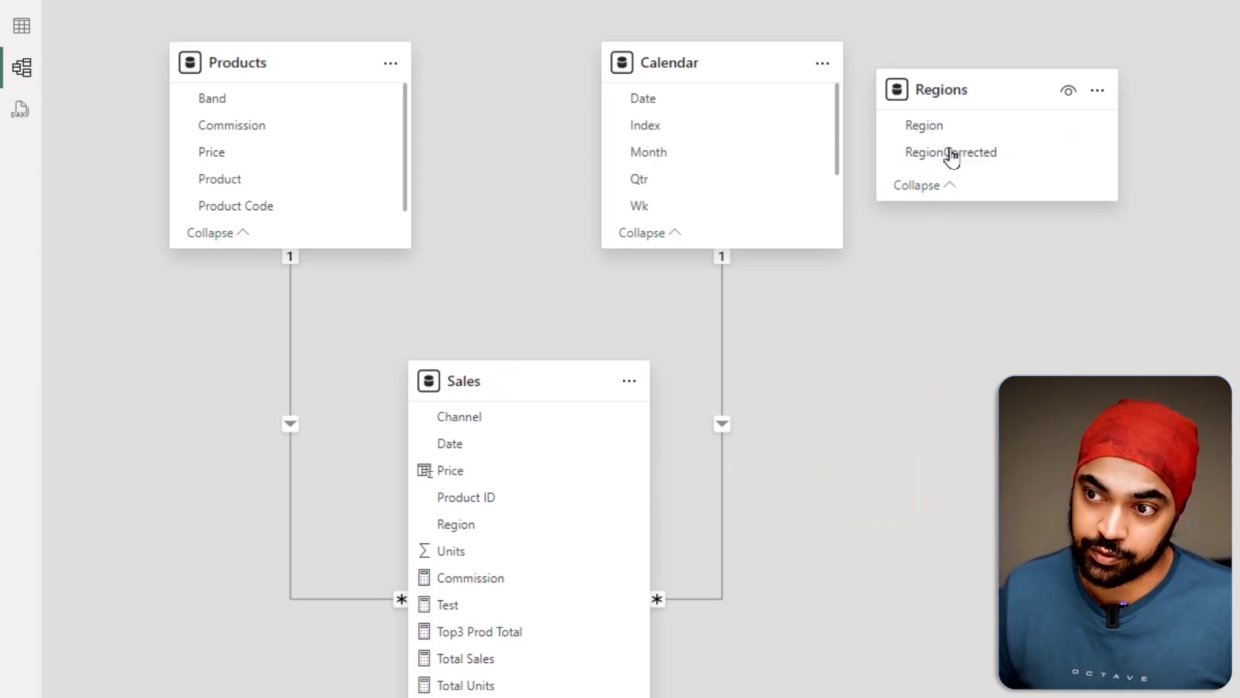
{"action": "mouse_move", "coordinate": [905, 127]}
{"action": "left_mouse_down"}
{"action": "mouse_move", "coordinate": [872, 194]}
{"action": "mouse_move", "coordinate": [481, 507]}
{"action": "left_mouse_up"}
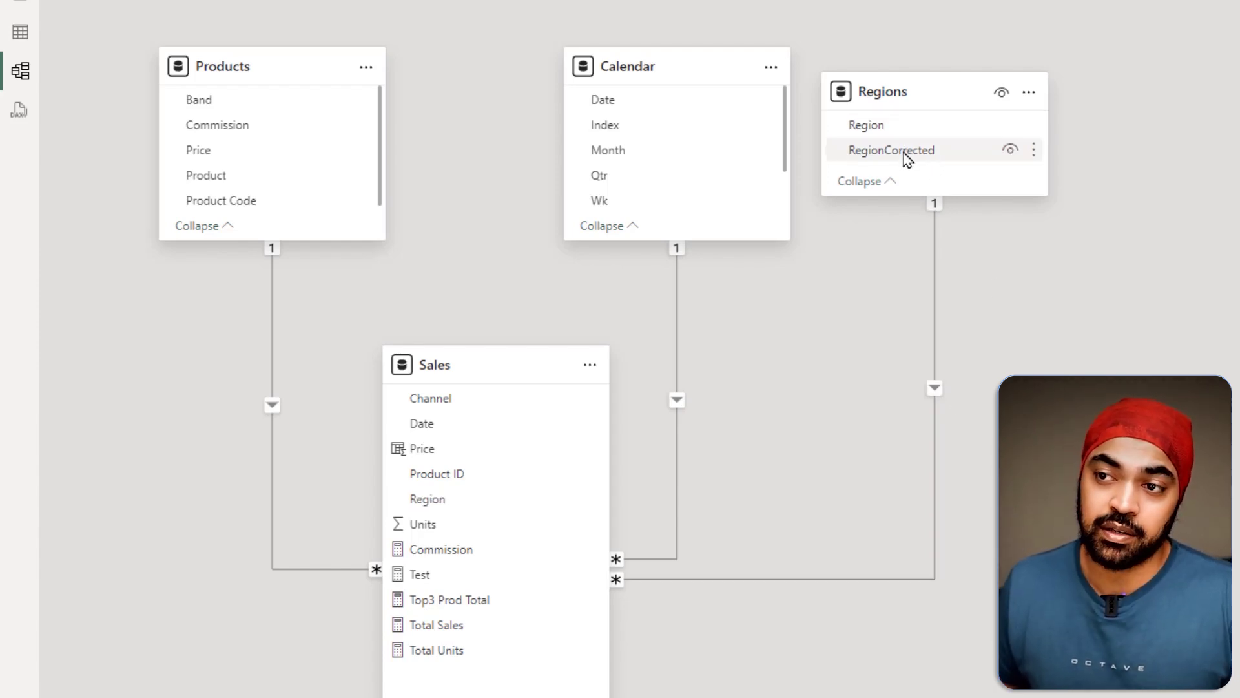
- Back on the report, show all applied filters and view the Total Sales measure formula
{"action": "left_click", "coordinate": [25, 104]}
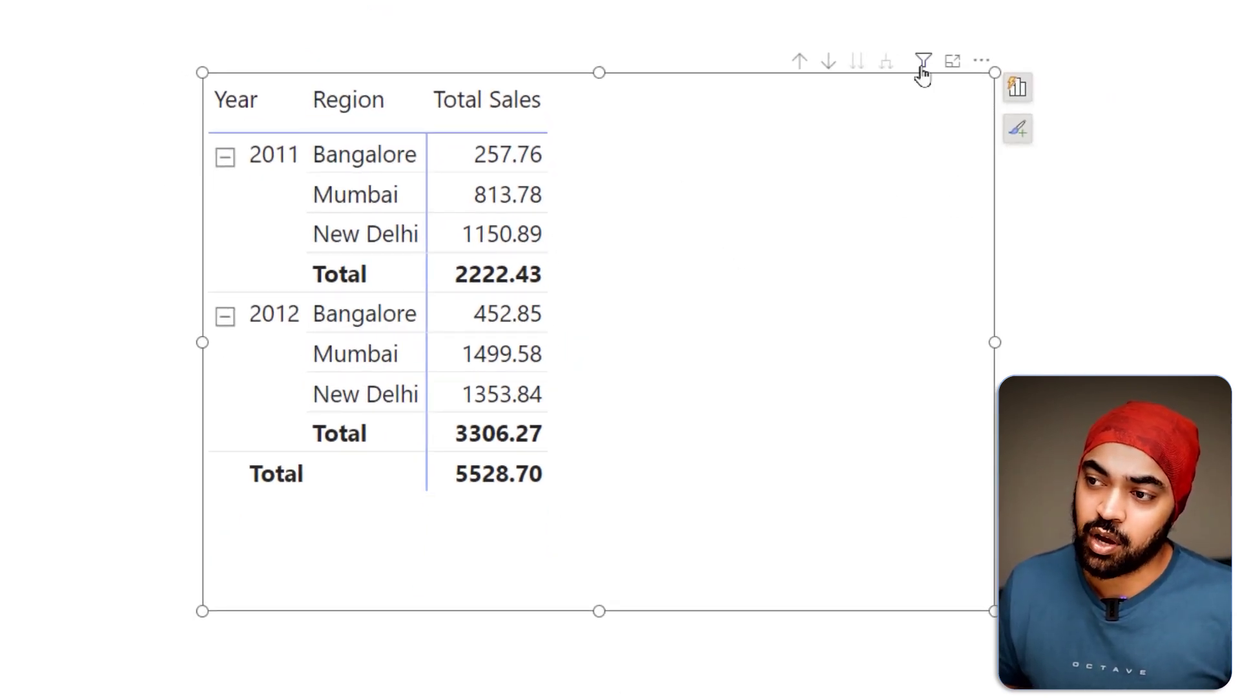
{"action": "mouse_move", "coordinate": [922, 73]}
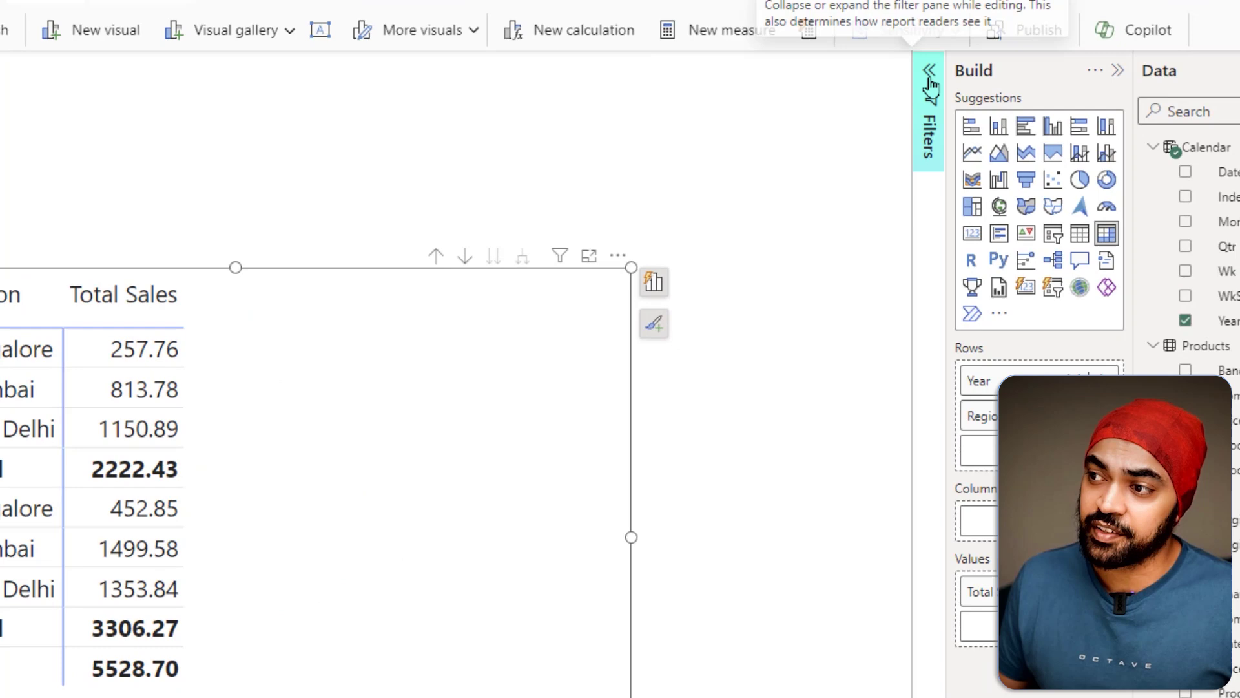
{"action": "left_click", "coordinate": [929, 76]}
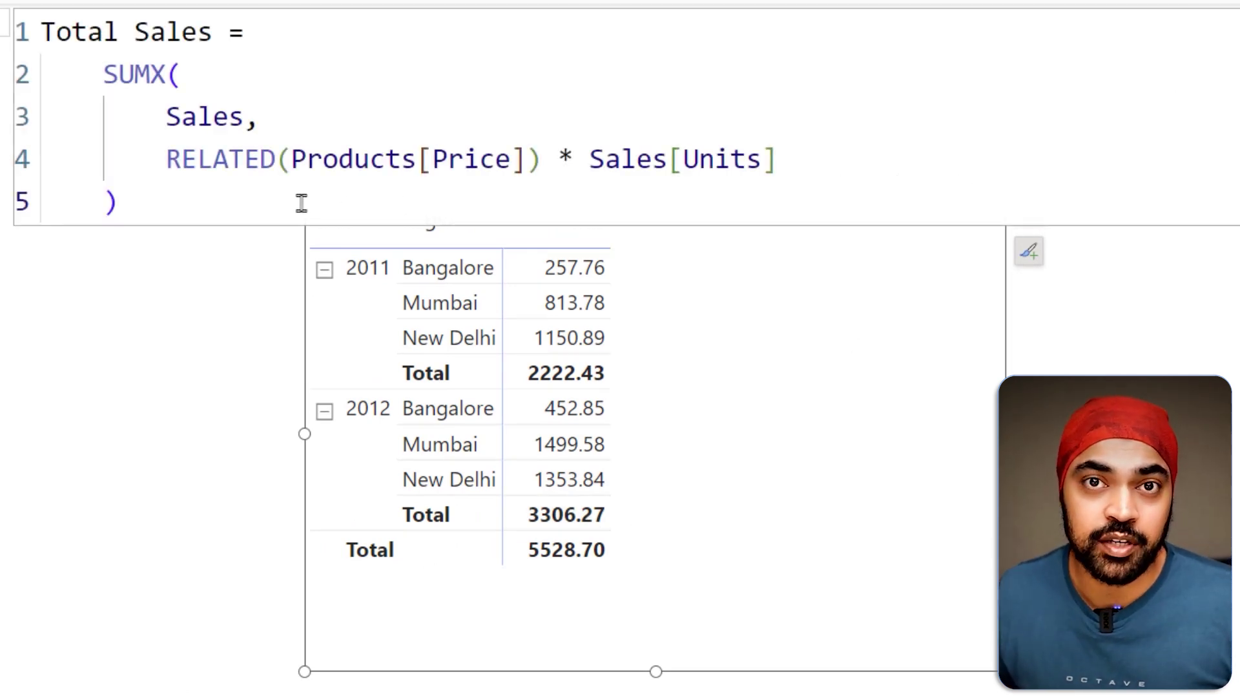
{"action": "left_click", "coordinate": [301, 202]}
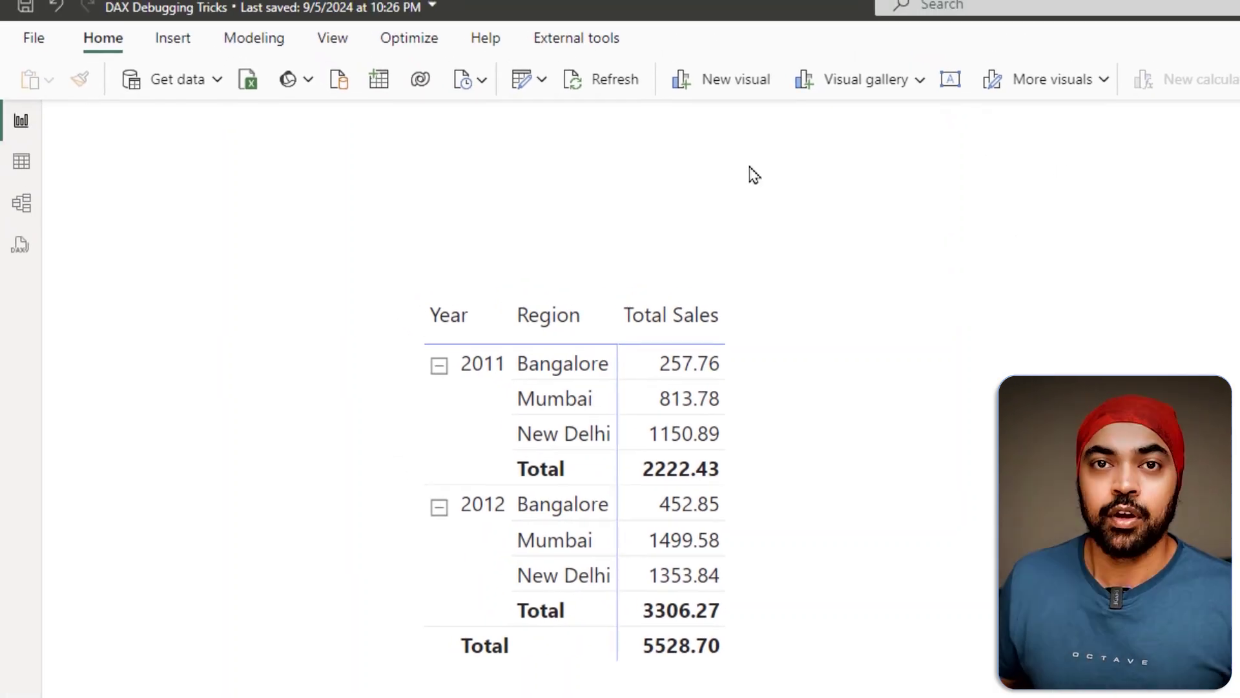
- Unhide the Channel slicer, set to Organic, from the Selection pane
{"action": "left_click", "coordinate": [686, 42]}
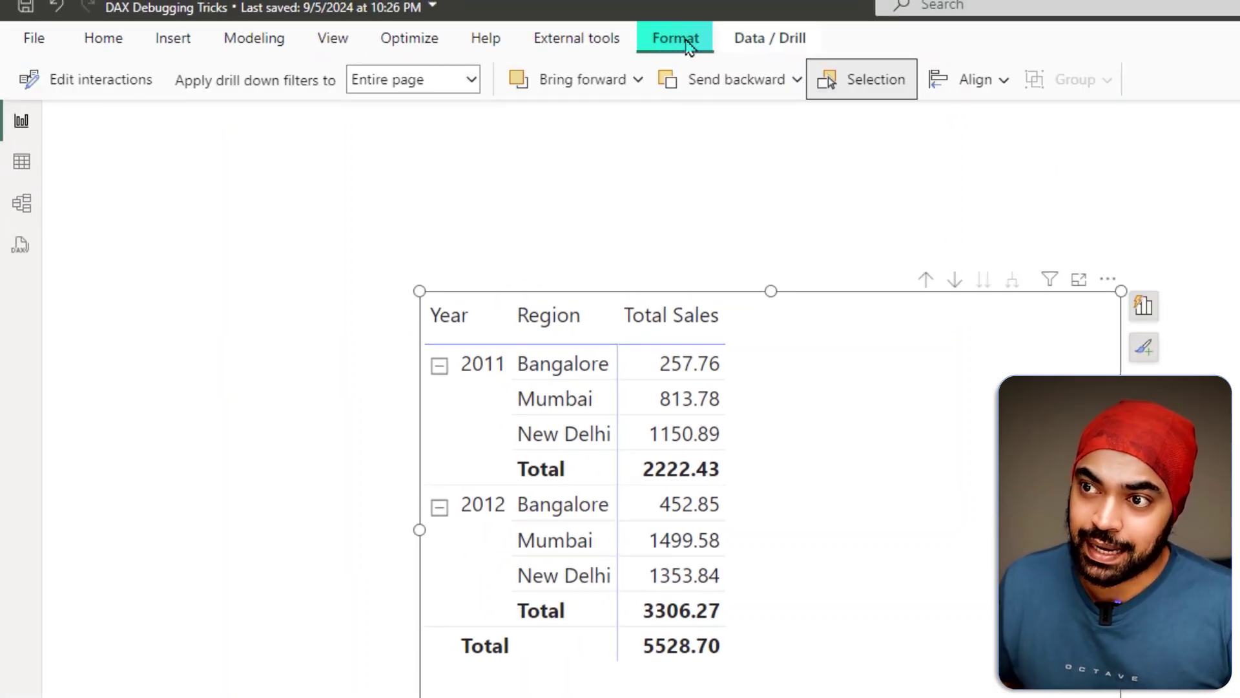
{"action": "left_click", "coordinate": [853, 93]}
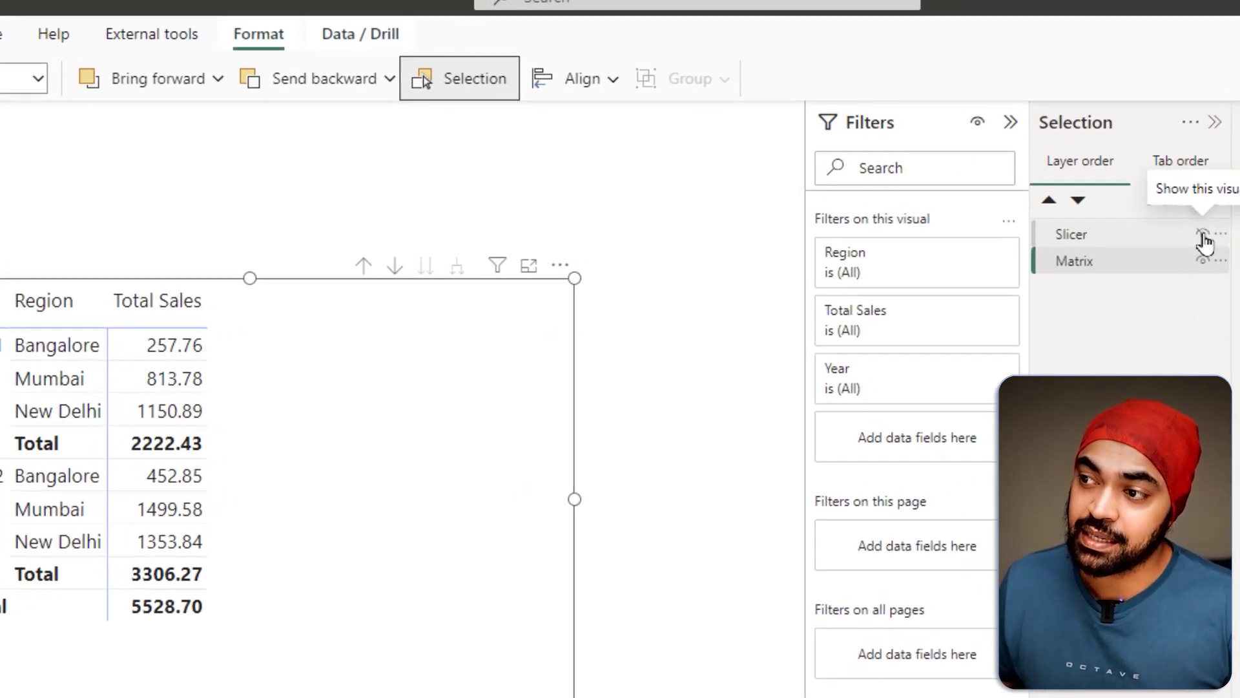
{"action": "left_click", "coordinate": [1188, 257]}
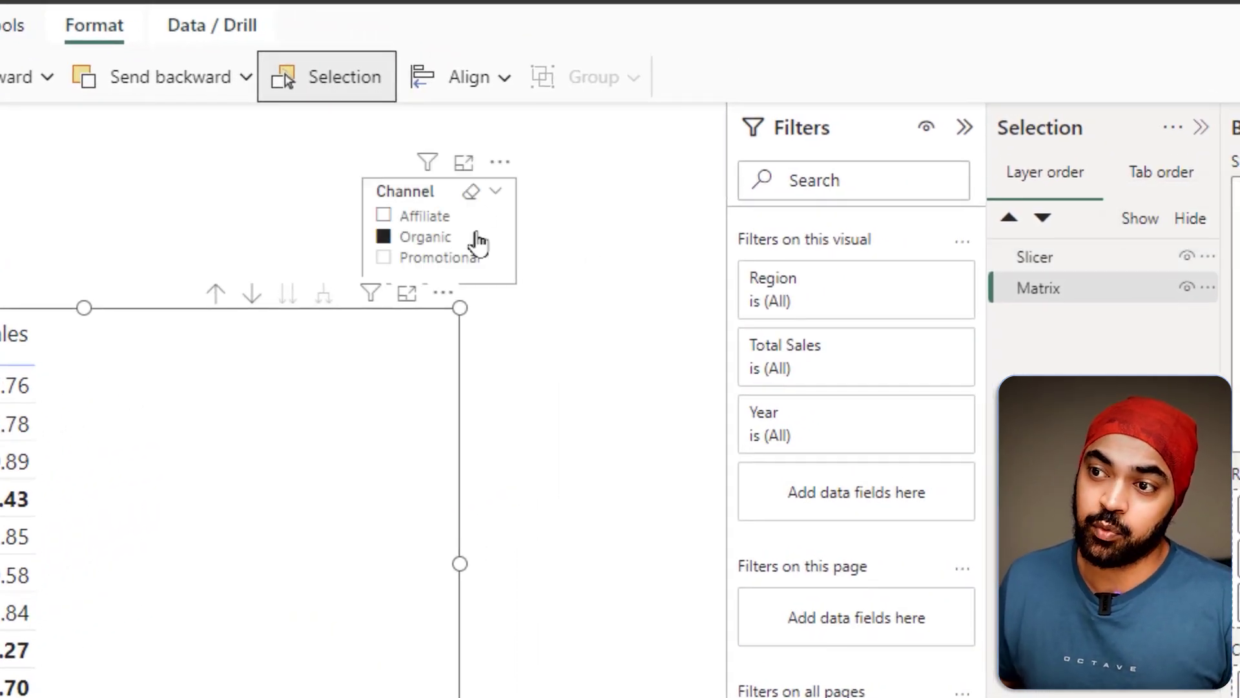
- Deselect the visuals and add a new blank report page, Page 3
{"action": "left_click", "coordinate": [580, 360]}
{"action": "left_click", "coordinate": [964, 127]}
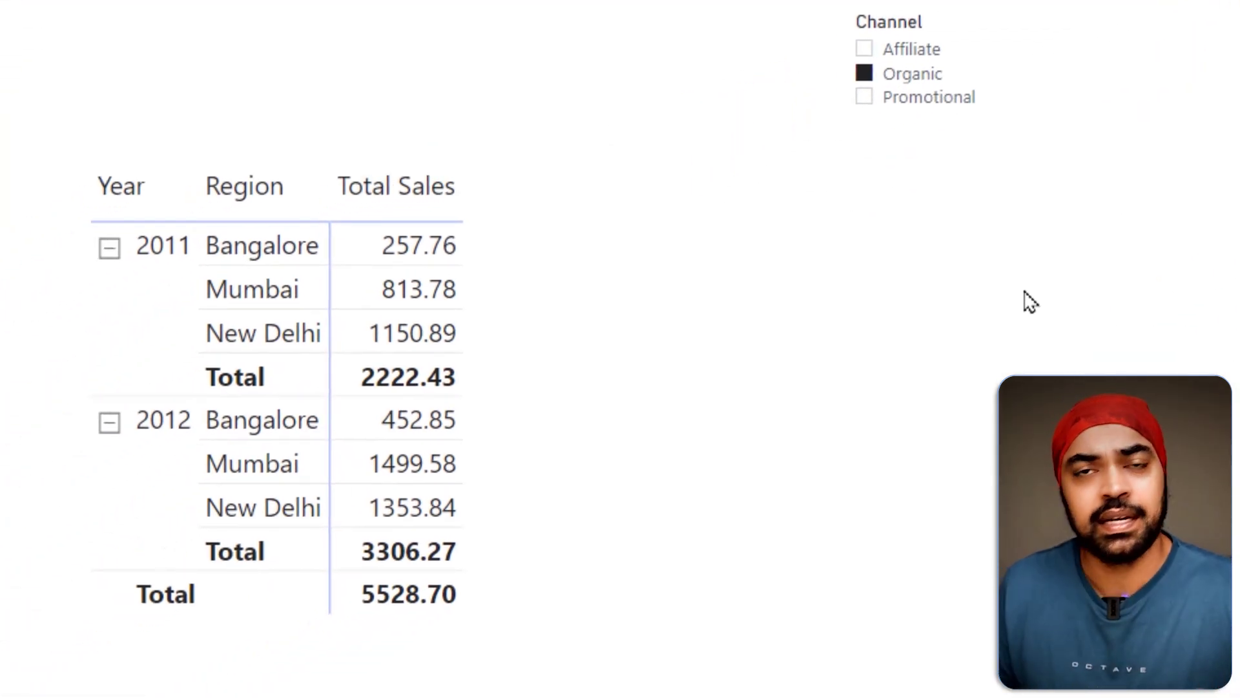
{"action": "left_click", "coordinate": [559, 339]}
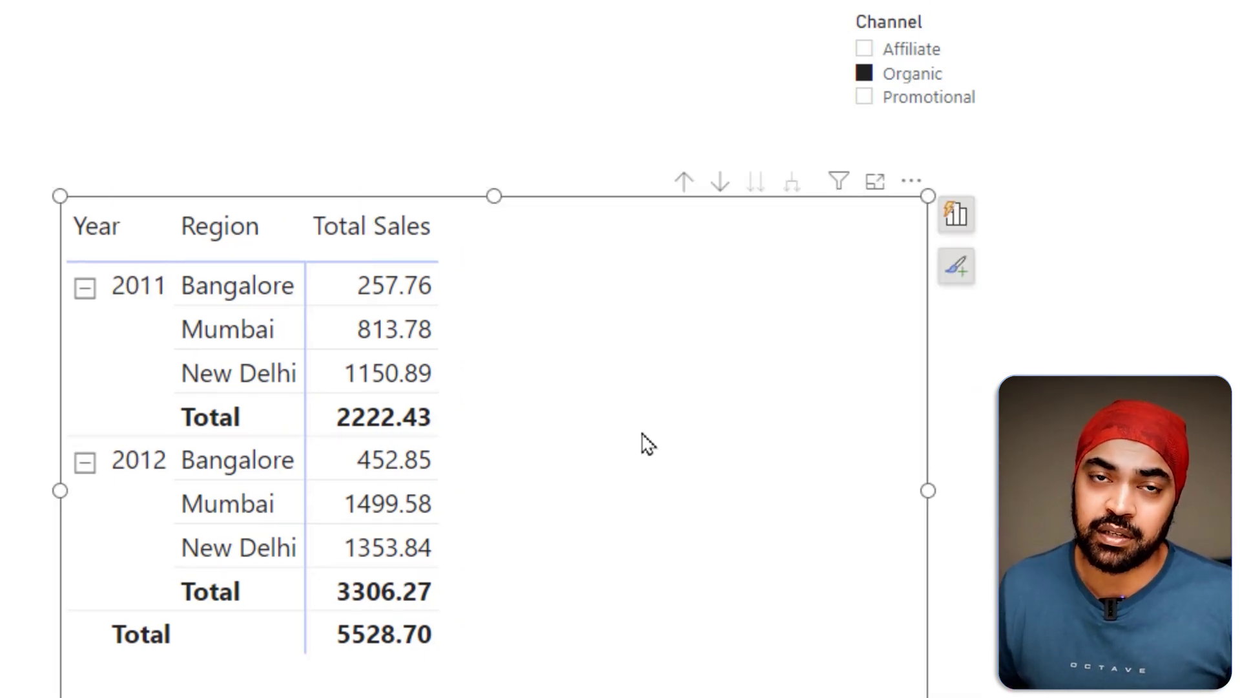
{"action": "left_click", "coordinate": [415, 667]}
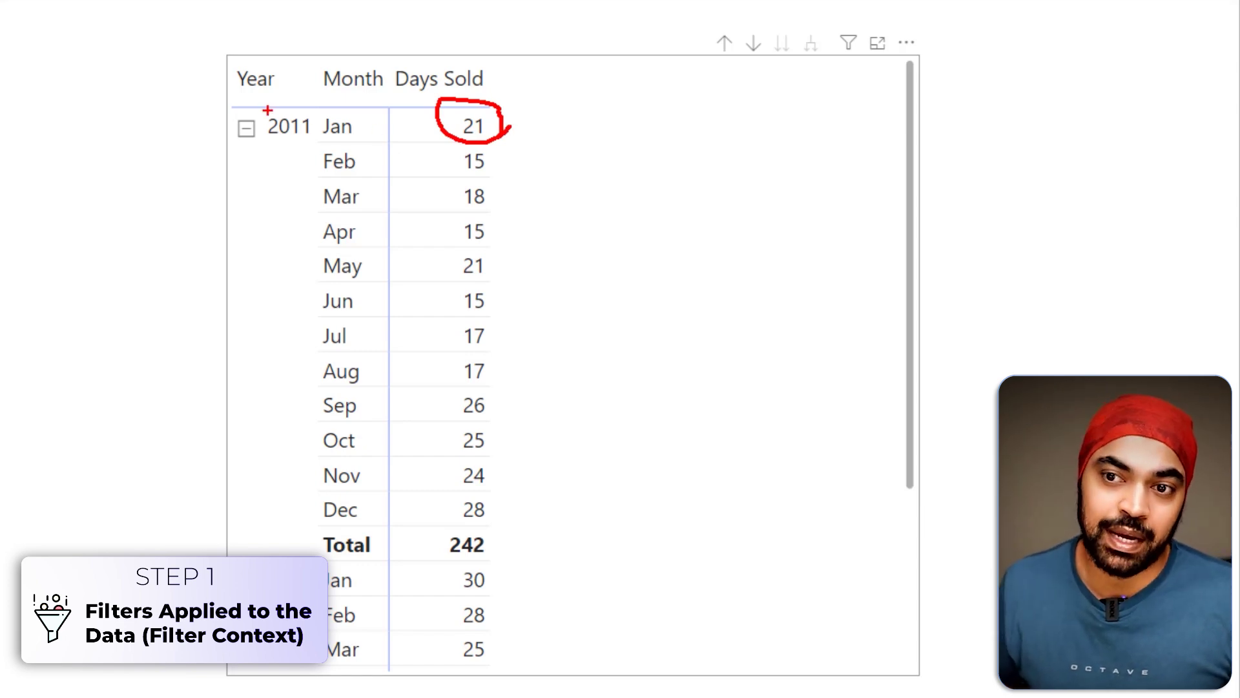
- Drag across the Days Sold by Year and Month matrix
{"action": "mouse_move", "coordinate": [222, 108]}
{"action": "left_mouse_down"}
{"action": "mouse_move", "coordinate": [308, 143]}
{"action": "mouse_move", "coordinate": [368, 143]}
{"action": "left_mouse_up"}
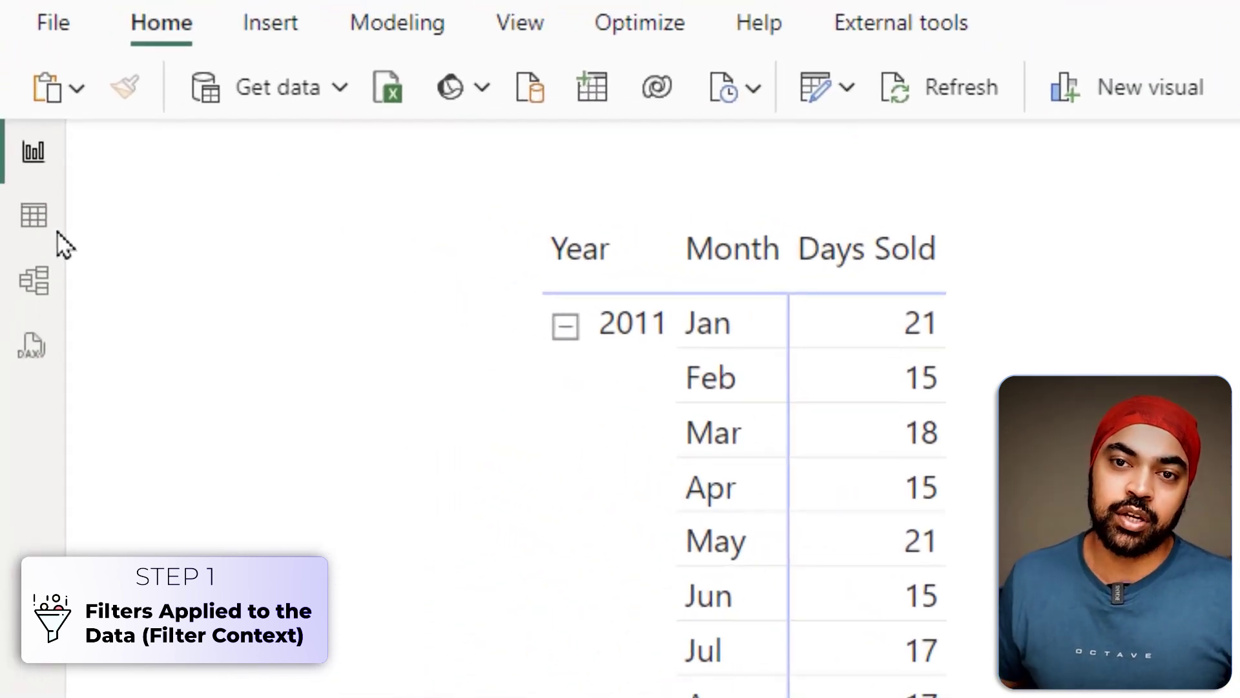
- Add a calculated column to Sales, starting it as Year = YEAR(Sales[Date]) &
{"action": "left_click", "coordinate": [55, 239]}
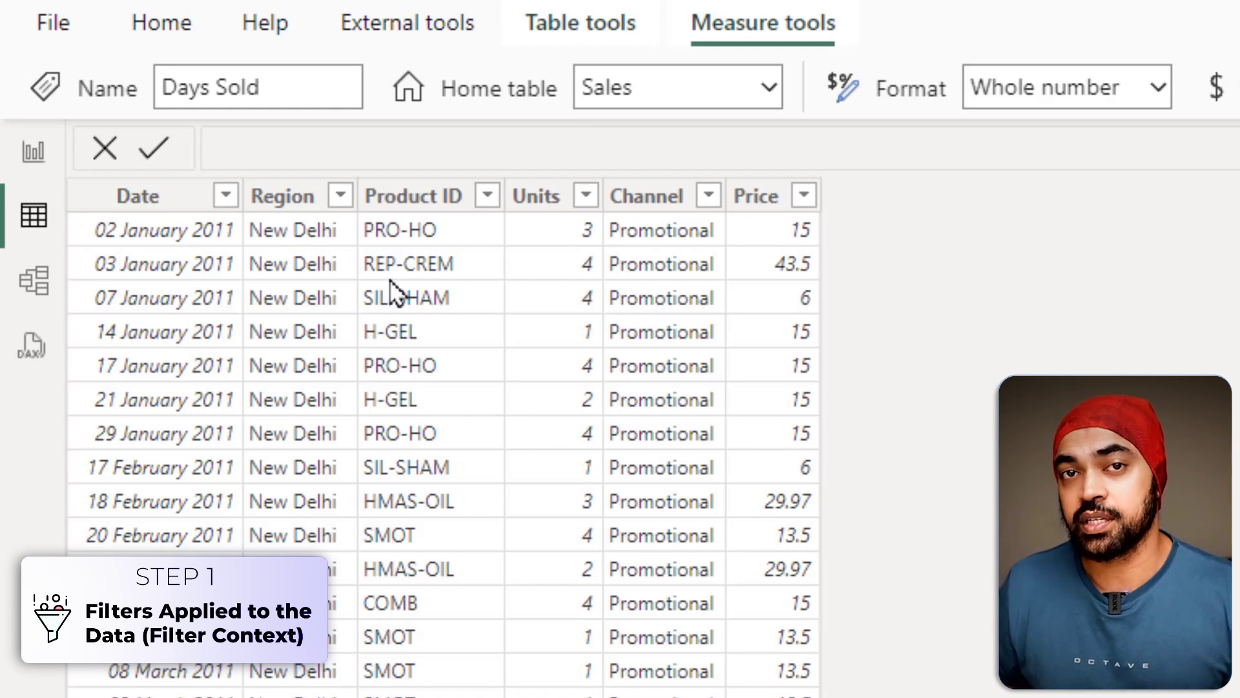
{"action": "right_click", "coordinate": [590, 324]}
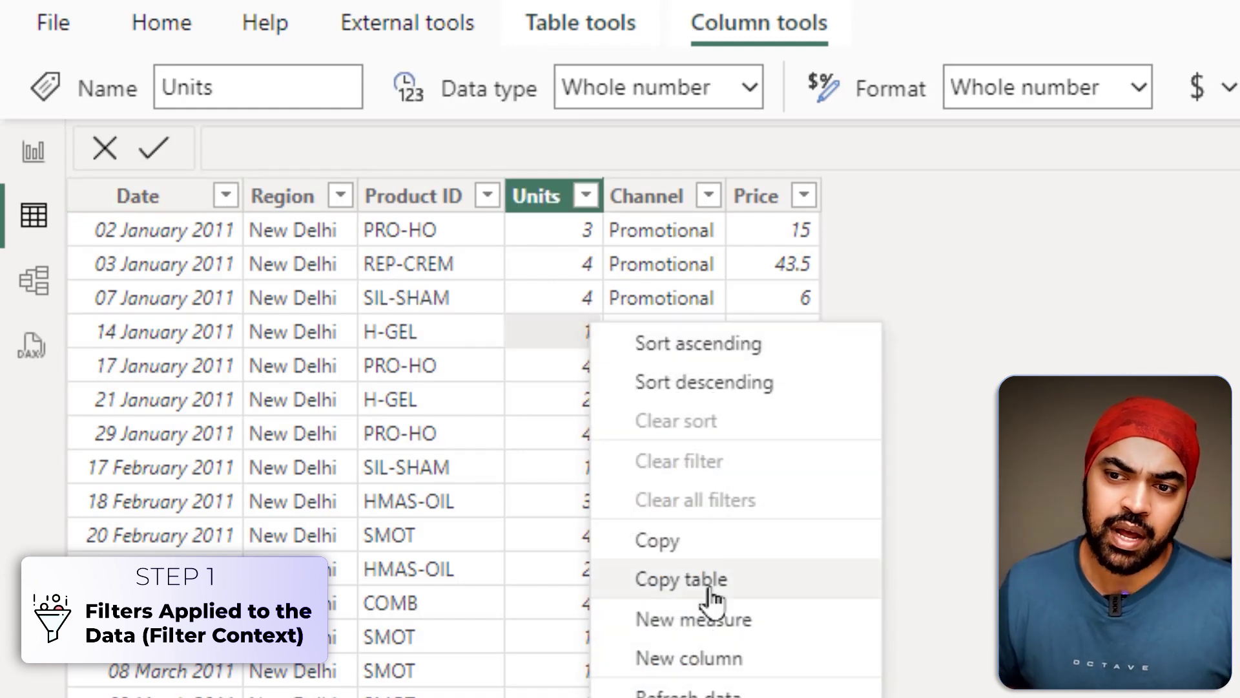
{"action": "left_click", "coordinate": [725, 665]}
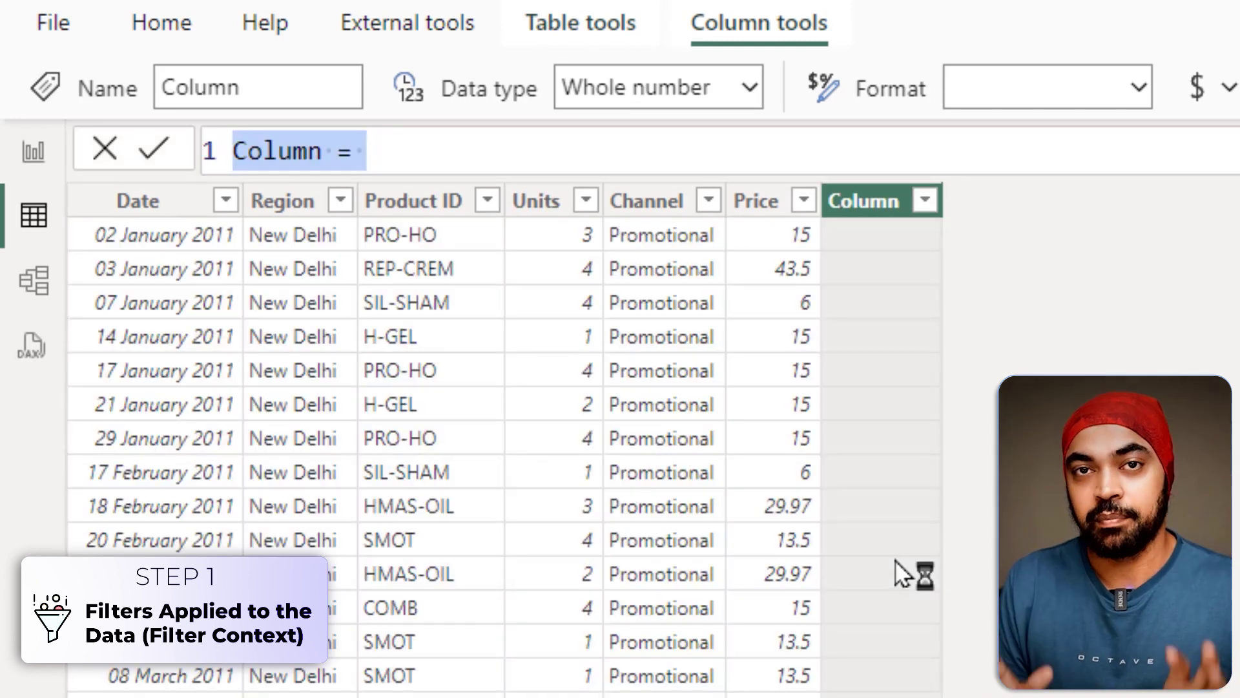
{"action": "type", "text": "Year"}
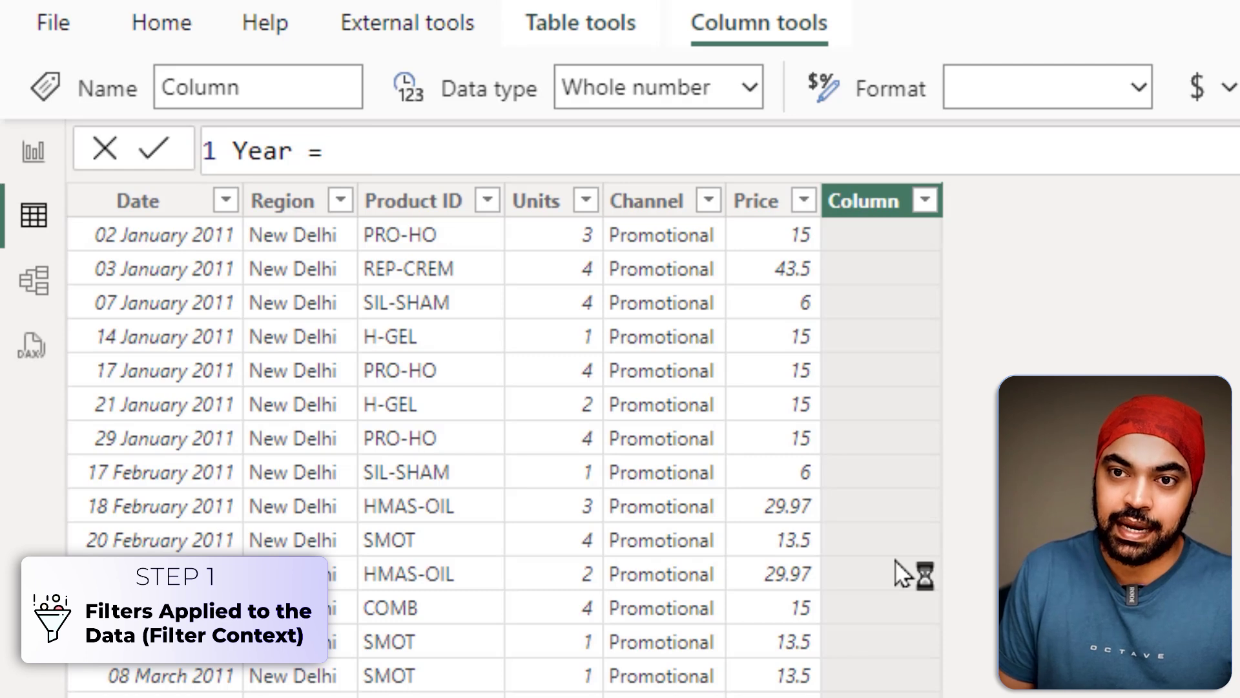
{"action": "type", "text": " = year"}
{"action": "key", "text": "Tab"}
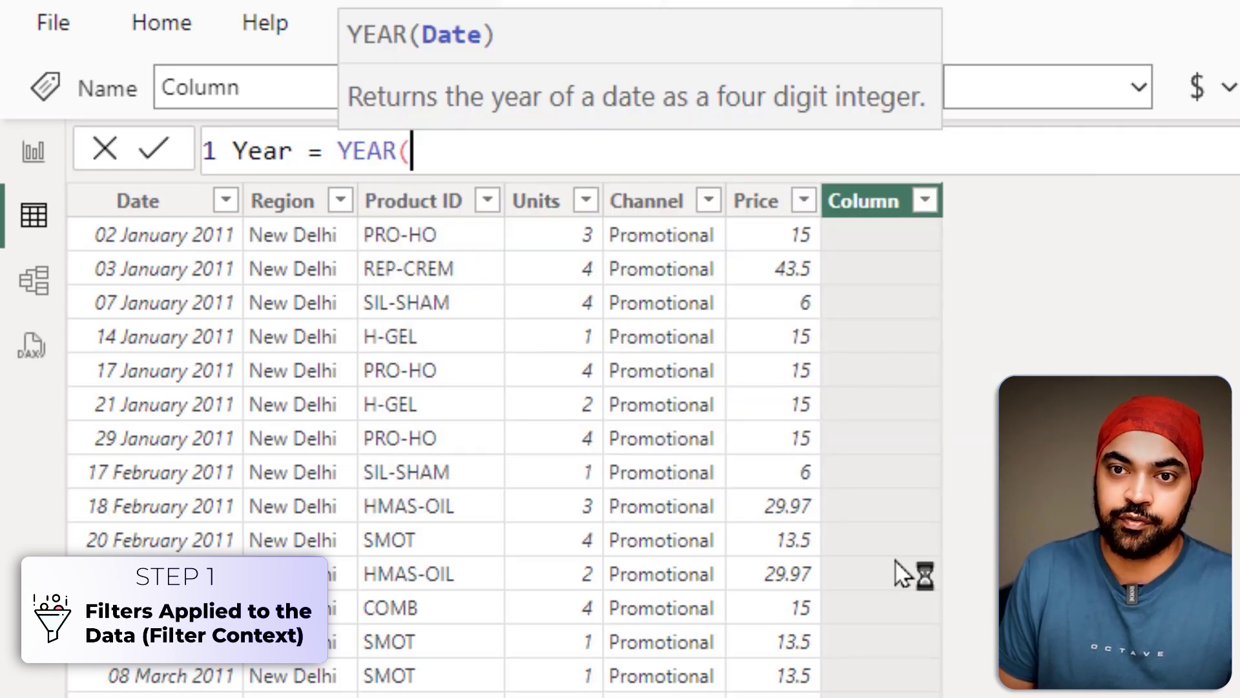
{"action": "type", "text": "sal"}
{"action": "key", "text": "Tab"}
{"action": "type", "text": "[da"}
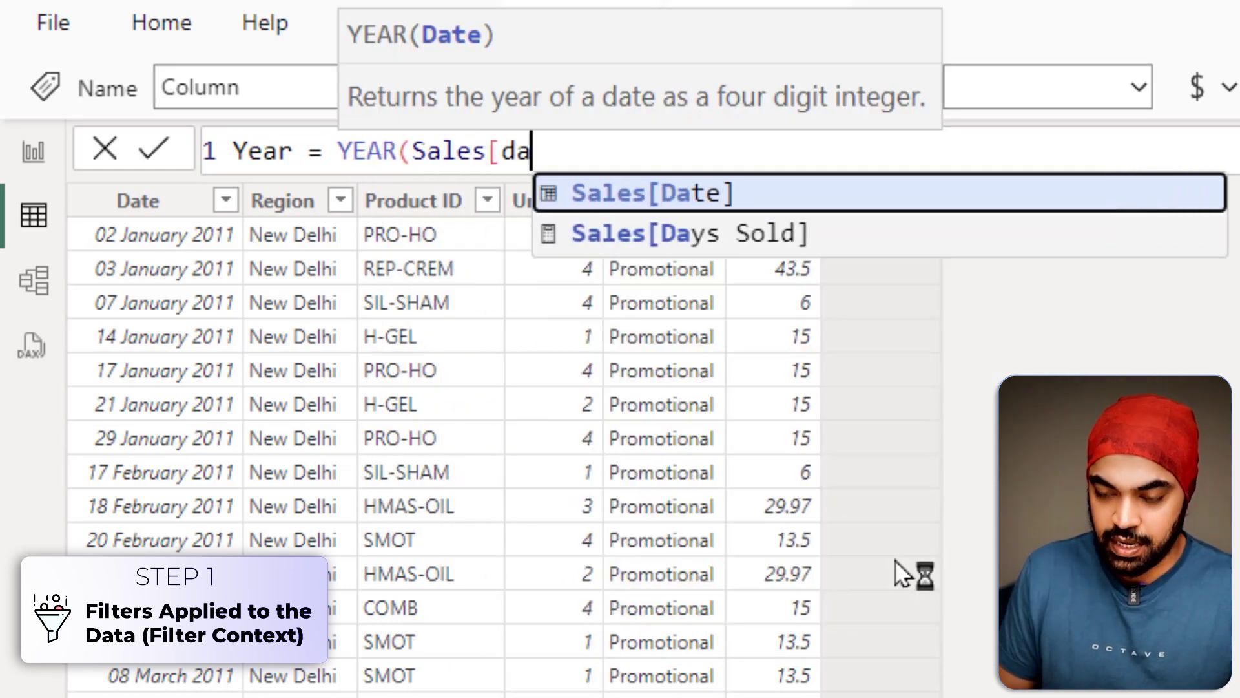
{"action": "key", "text": "Tab"}
{"action": "type", "text": ") &"}
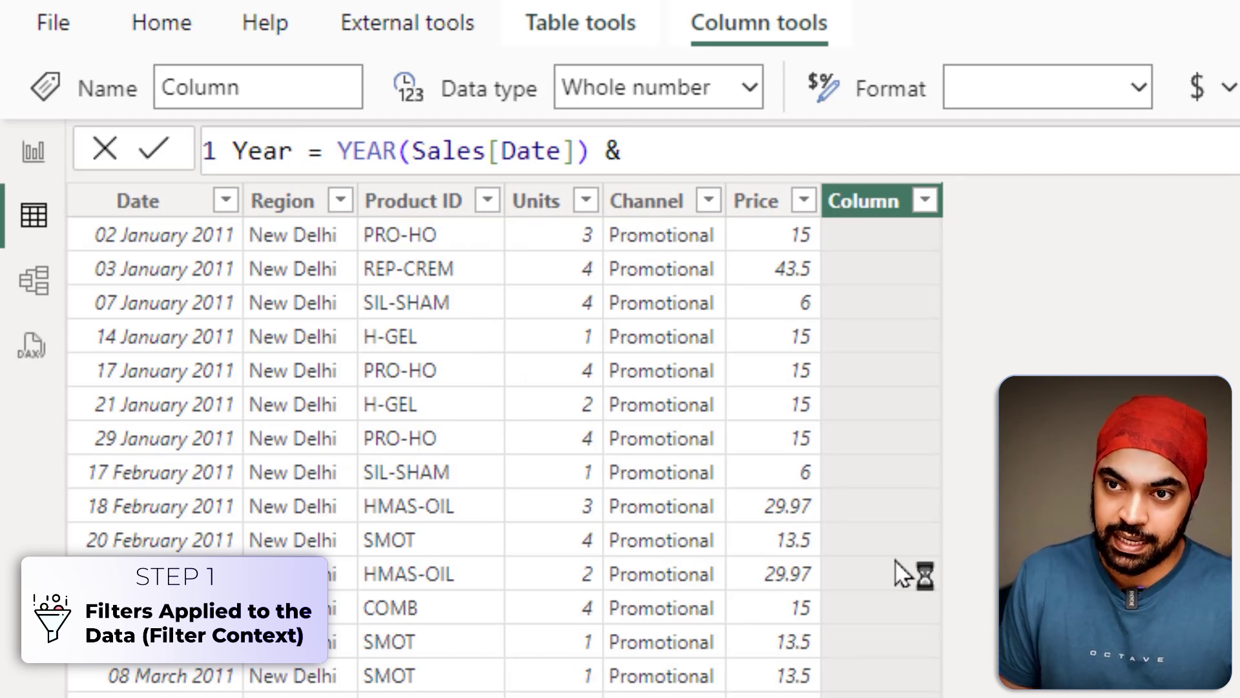
- Rewrite the Year column as FORMAT(Sales[Date], "yyyy-mmm") and commit it
{"action": "key", "text": "ctrl+shift+Left"}
{"action": "key", "text": "ctrl+shift+Left"}
{"action": "key", "text": "ctrl+shift+Left"}
{"action": "key", "text": "ctrl+shift+Left"}
{"action": "key", "text": "ctrl+shift+Left"}
{"action": "key", "text": "ctrl+shift+Left"}
{"action": "type", "text": "form"}
{"action": "key", "text": "Tab"}
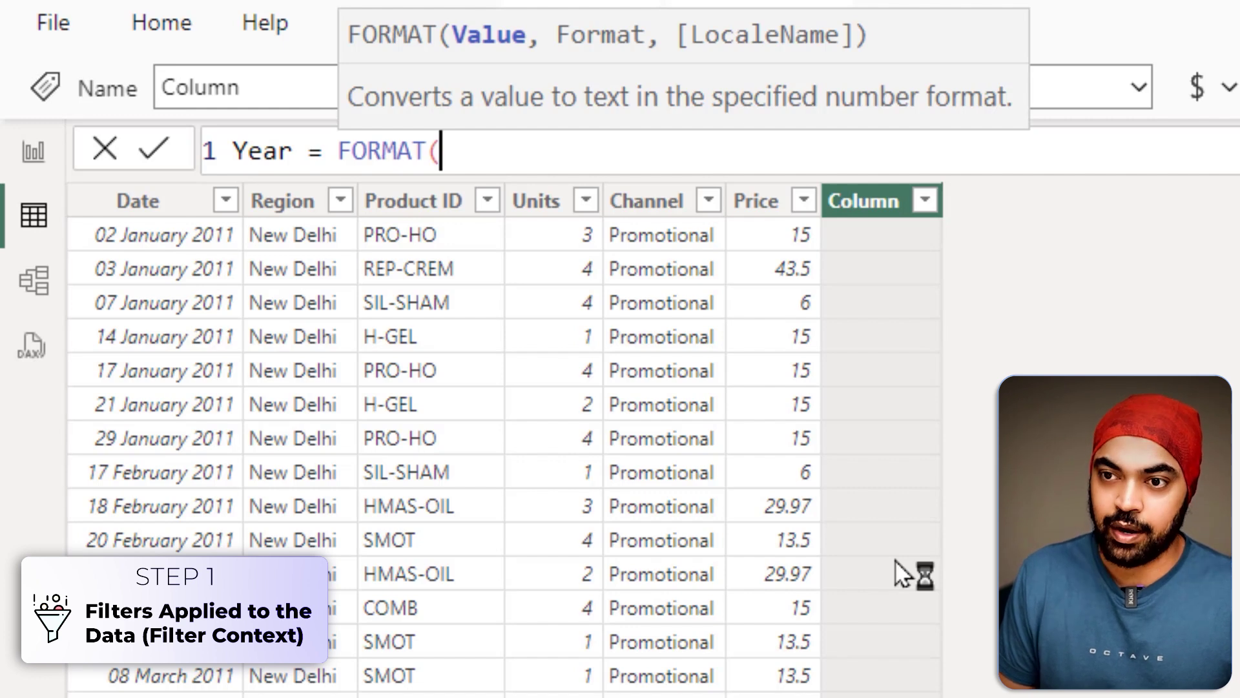
{"action": "type", "text": "sal"}
{"action": "key", "text": "Down"}
{"action": "key", "text": "Down"}
{"action": "key", "text": "Down"}
{"action": "key", "text": "Tab"}
{"action": "type", "text": ", "}
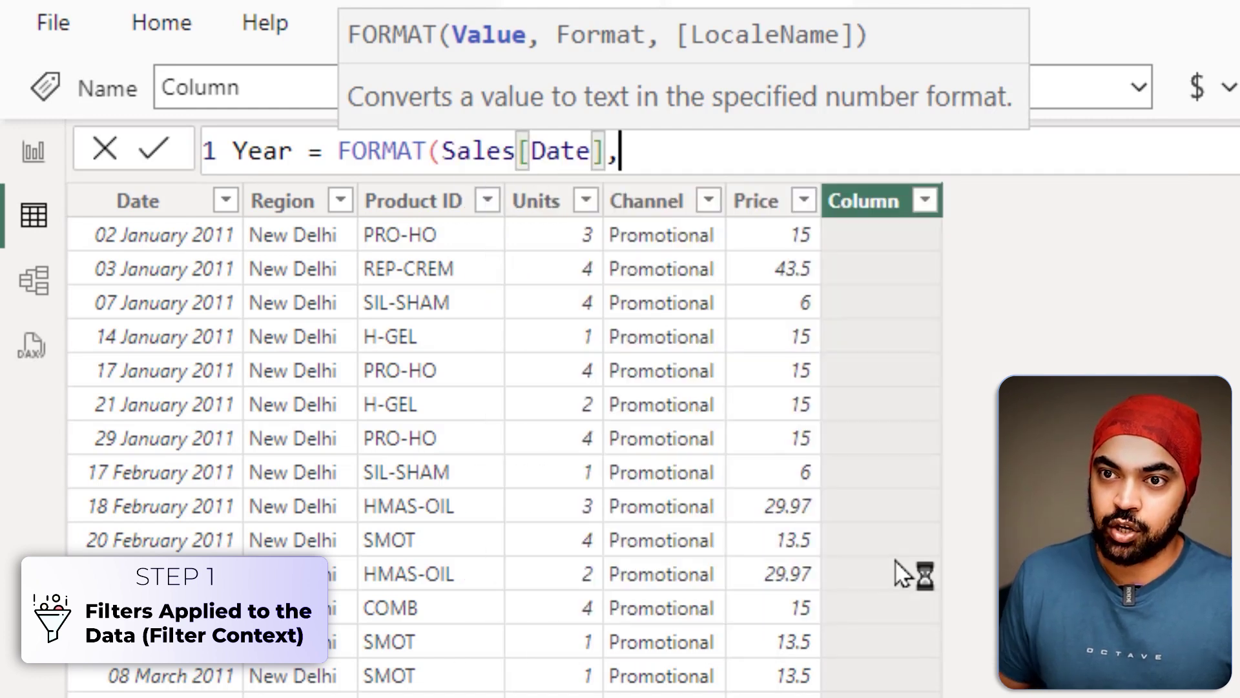
{"action": "type", "text": "\"yyyy"}
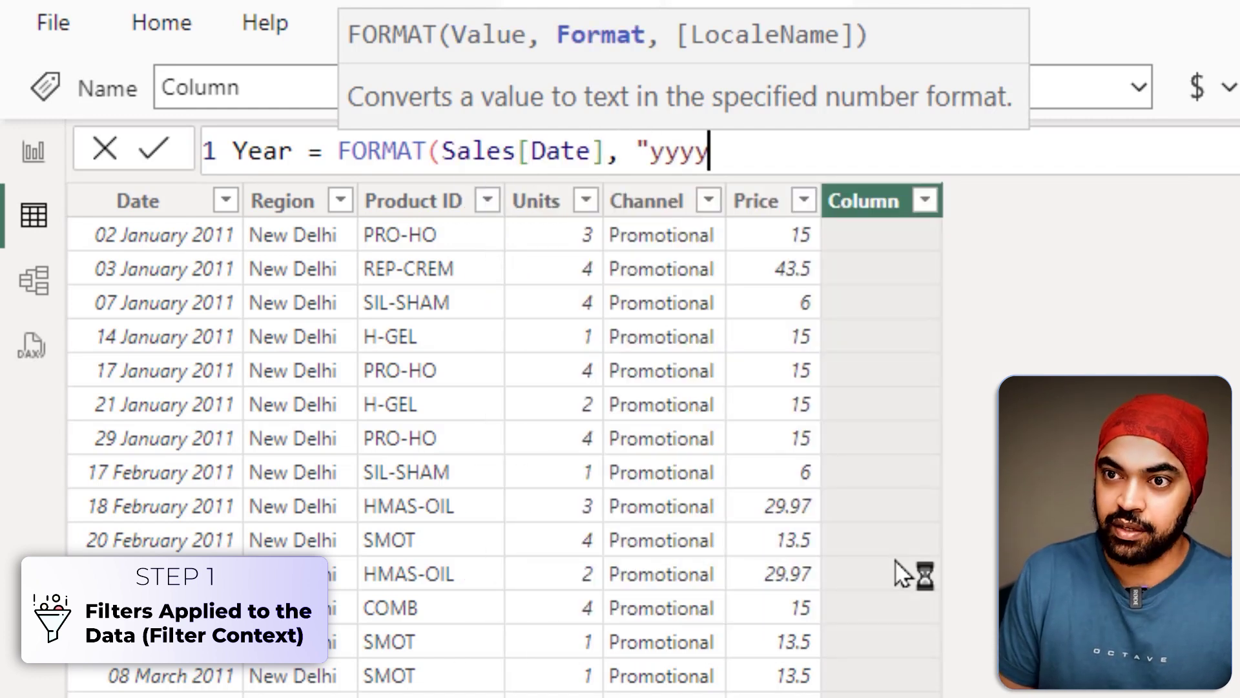
{"action": "type", "text": "-mmm\""}
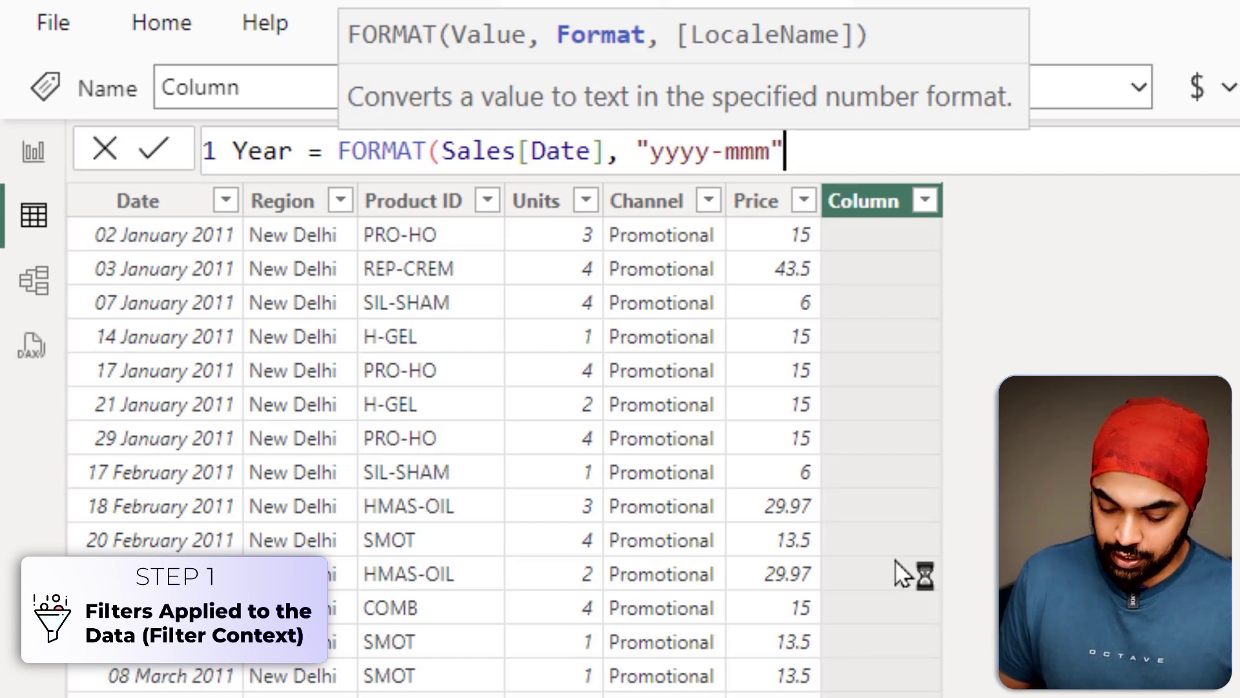
{"action": "type", "text": ")"}
{"action": "key", "text": "Return"}
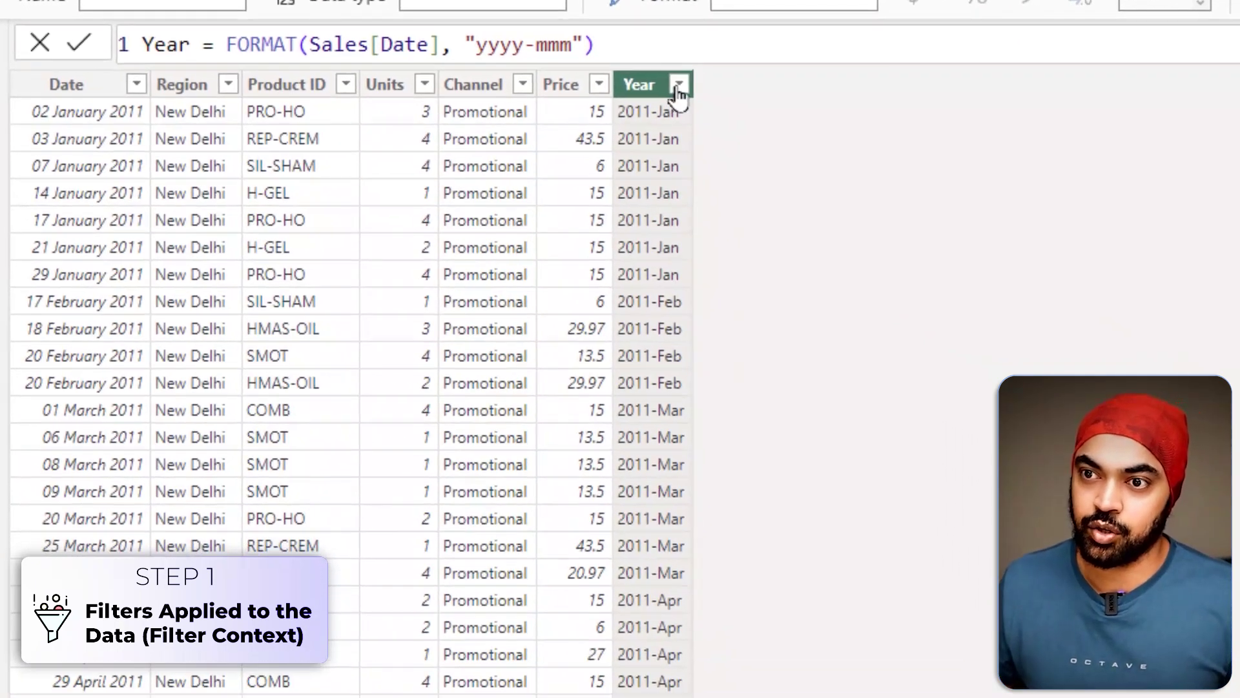
- Filter the Year column to only 2011-Jan and sort Date ascending
{"action": "left_click", "coordinate": [679, 85]}
{"action": "left_click", "coordinate": [808, 355]}
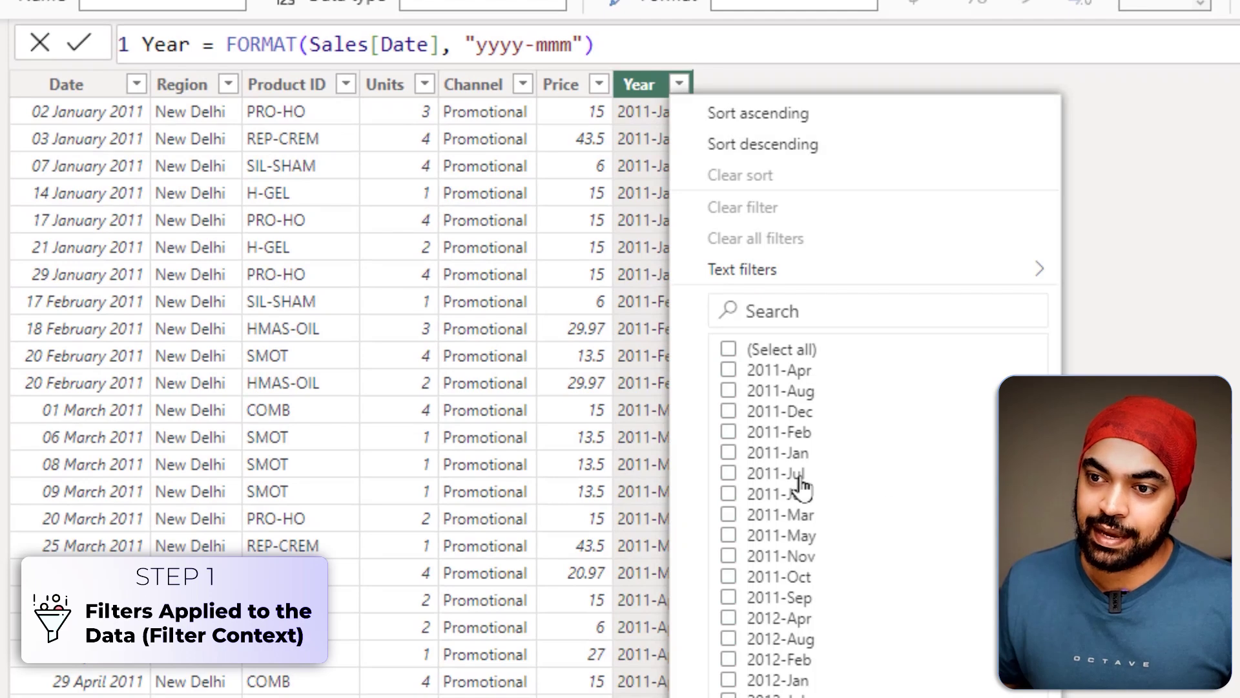
{"action": "left_click", "coordinate": [791, 454]}
{"action": "left_click", "coordinate": [883, 664]}
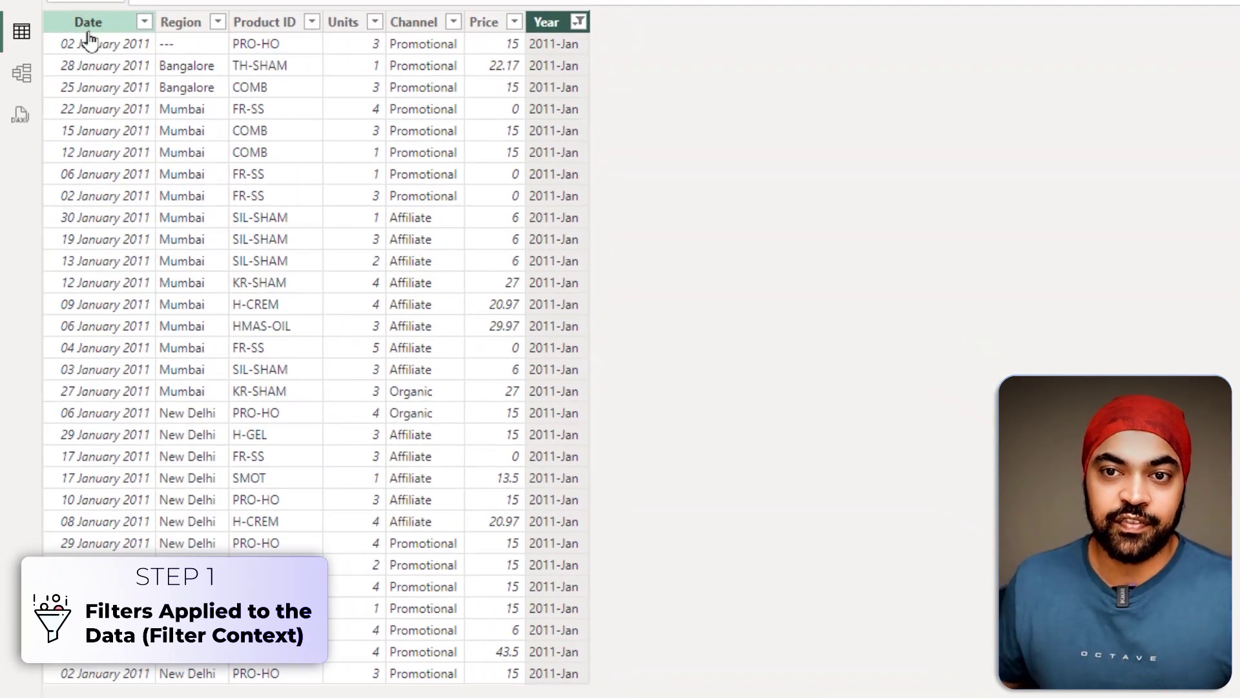
{"action": "left_click", "coordinate": [145, 22]}
{"action": "left_click", "coordinate": [188, 43]}
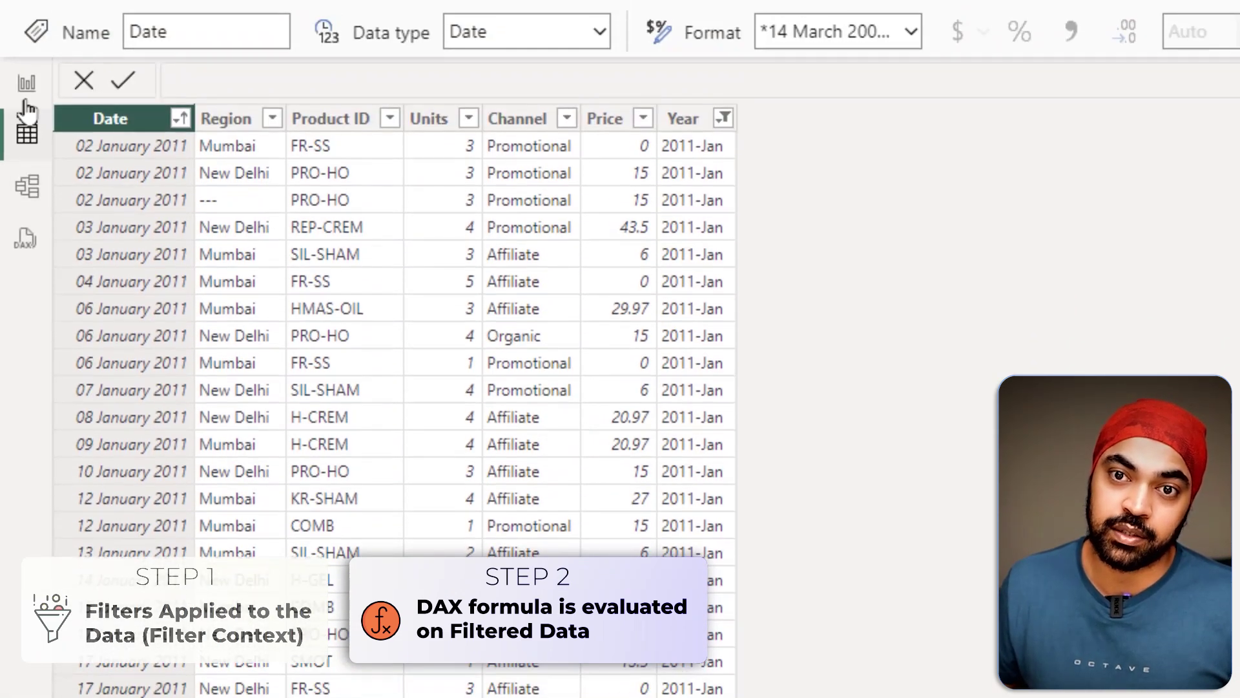
- Show the report matrix and mark the 2011 Jan row and its Days Sold value 21
{"action": "left_click", "coordinate": [25, 87]}
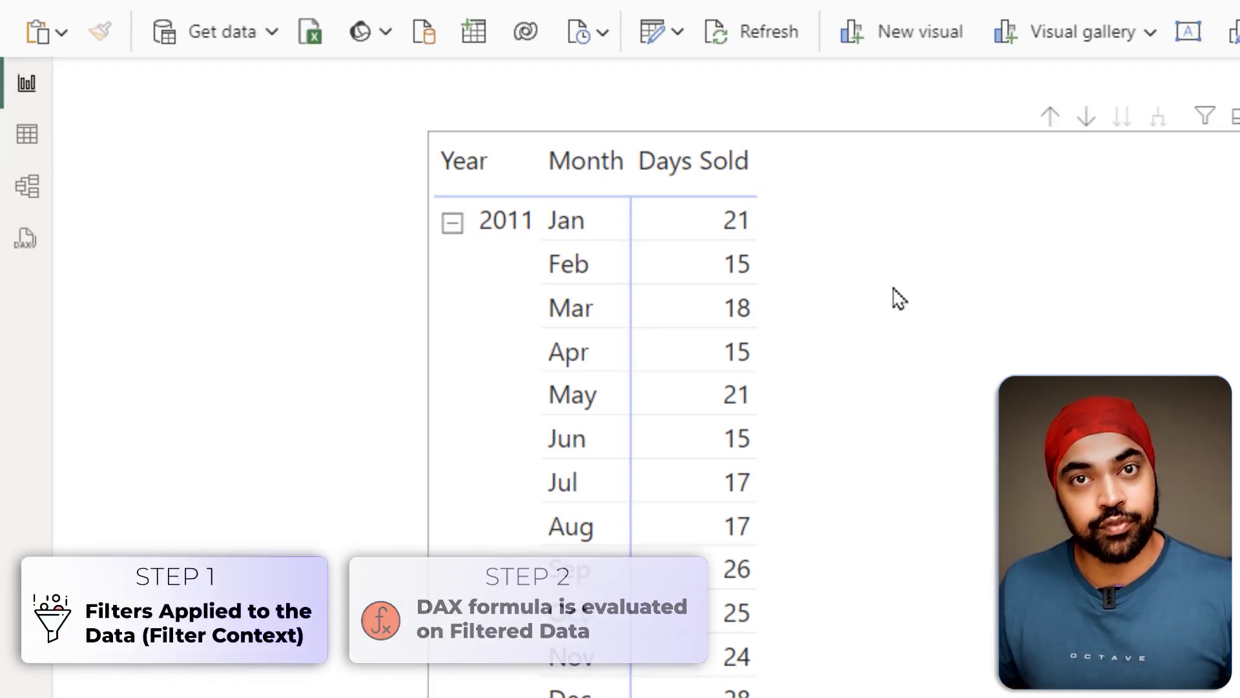
{"action": "left_click_drag", "start_coordinate": [425, 189], "coordinate": [626, 244]}
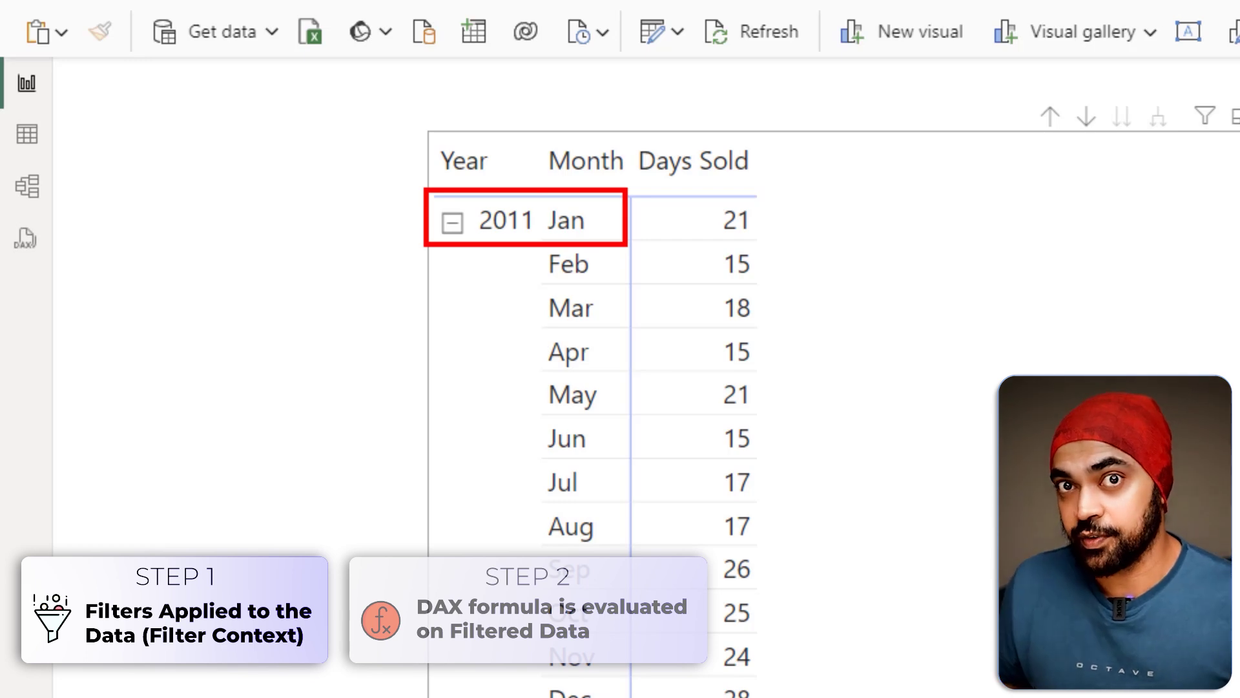
{"action": "mouse_move", "coordinate": [796, 208]}
{"action": "left_mouse_down"}
{"action": "mouse_move", "coordinate": [690, 182]}
{"action": "mouse_move", "coordinate": [698, 234]}
{"action": "mouse_move", "coordinate": [745, 247]}
{"action": "mouse_move", "coordinate": [787, 207]}
{"action": "left_mouse_up"}
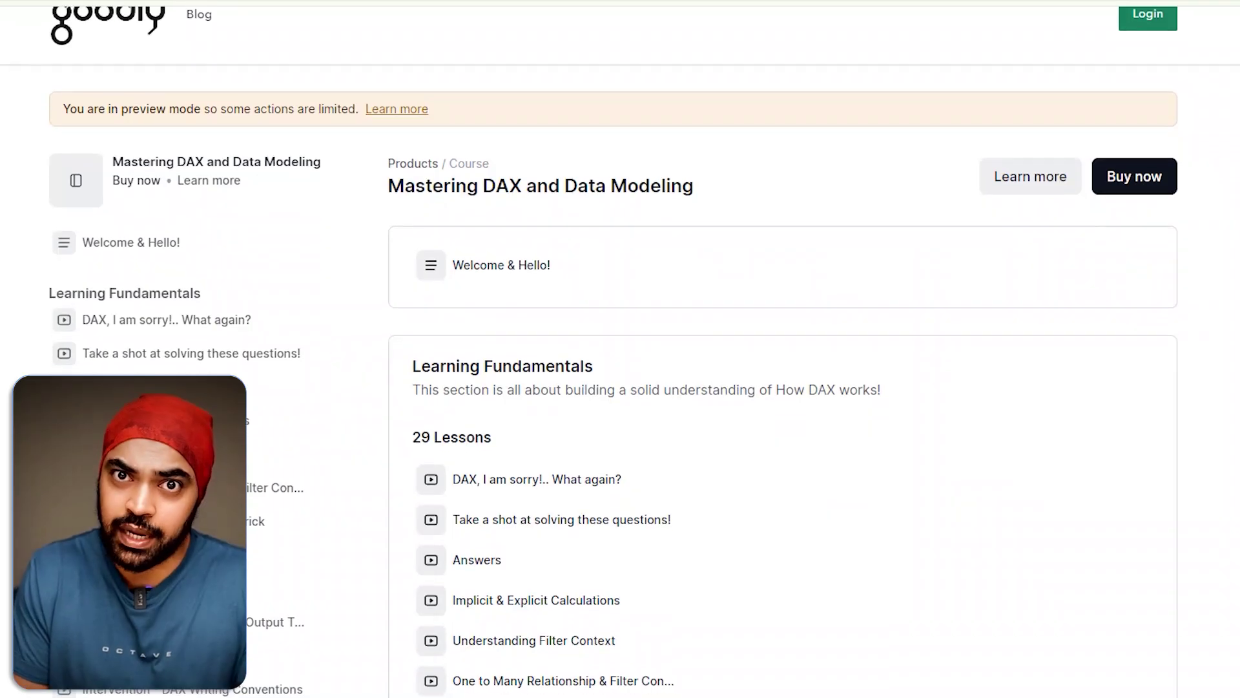
- Scroll to the Creating Models with Dual Calendar Tables lesson and play its video
{"action": "scroll", "coordinate": [620, 352], "scroll_direction": "down", "scroll_amount": 2}
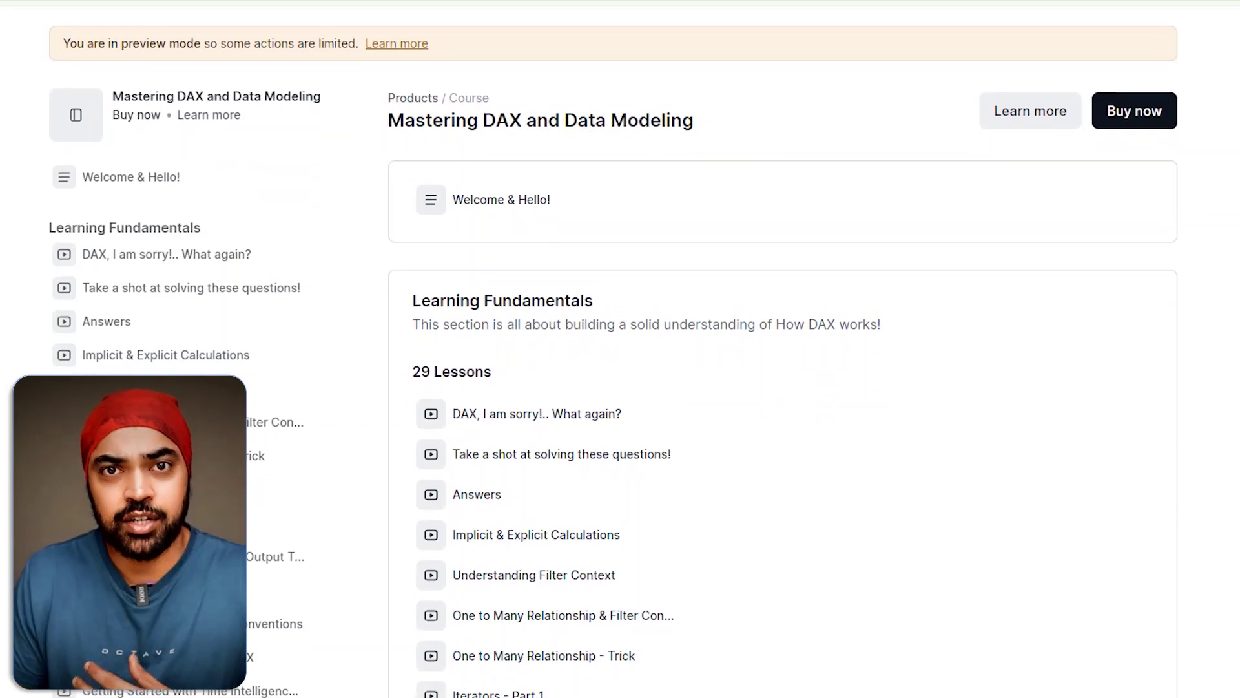
{"action": "scroll", "coordinate": [620, 352], "scroll_direction": "down", "scroll_amount": 3}
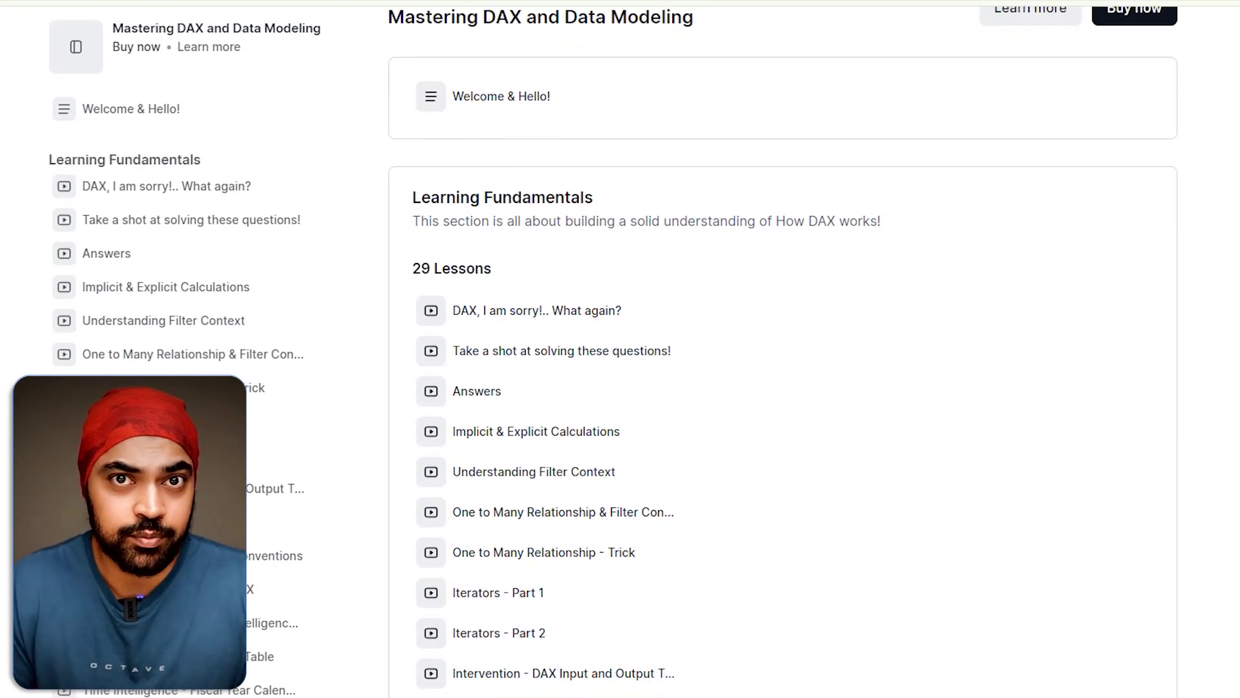
{"action": "scroll", "coordinate": [783, 352], "scroll_direction": "down", "scroll_amount": 3}
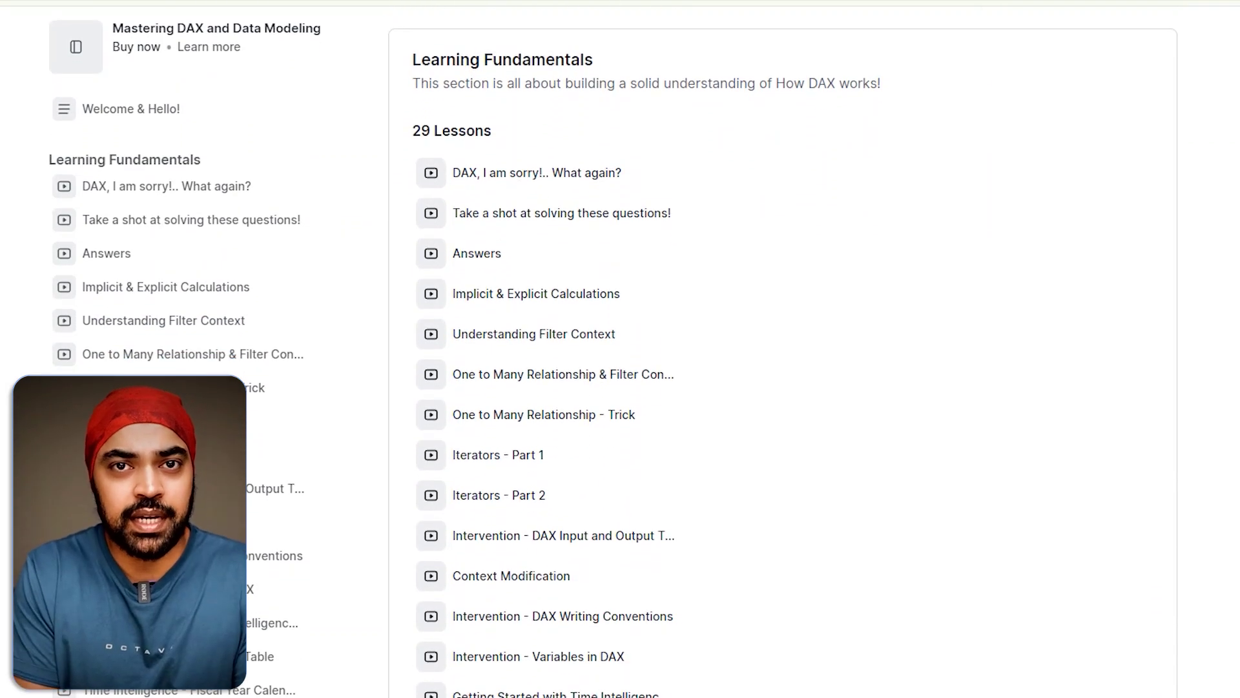
{"action": "scroll", "coordinate": [783, 352], "scroll_direction": "down", "scroll_amount": 1}
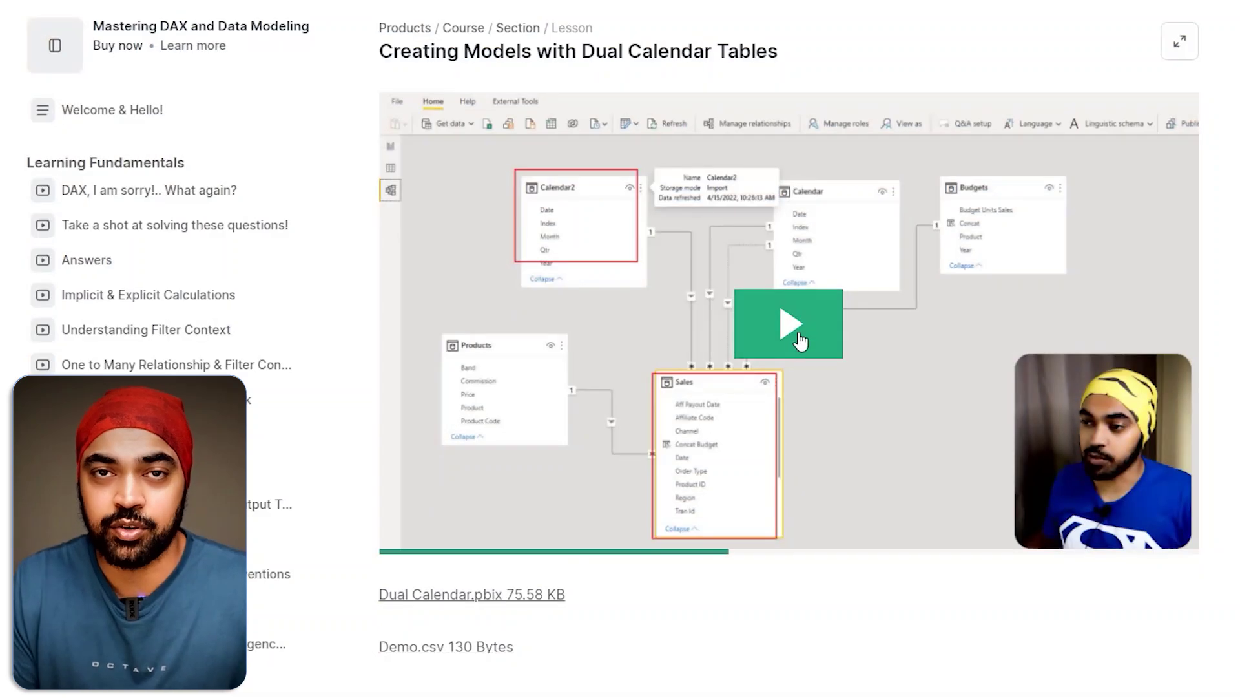
{"action": "left_click", "coordinate": [801, 340]}
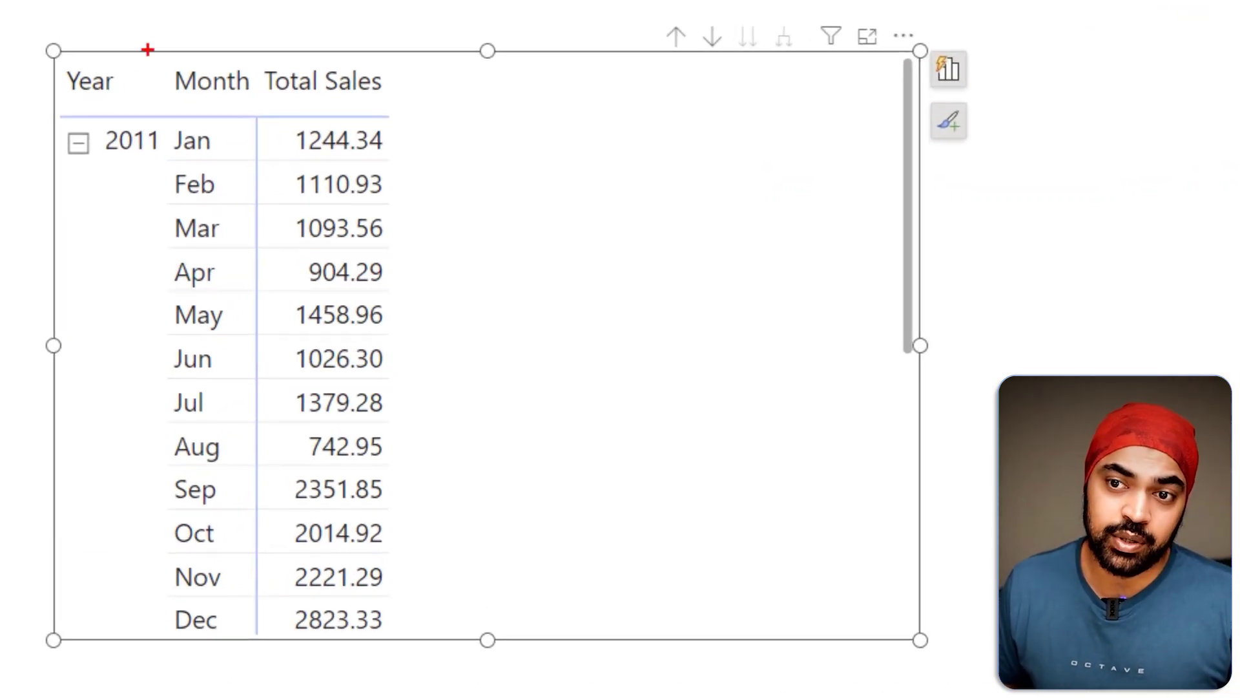
- Mark the Year and Month headers and the Jan Total Sales value 1244.34
{"action": "left_click_drag", "start_coordinate": [155, 48], "coordinate": [119, 100]}
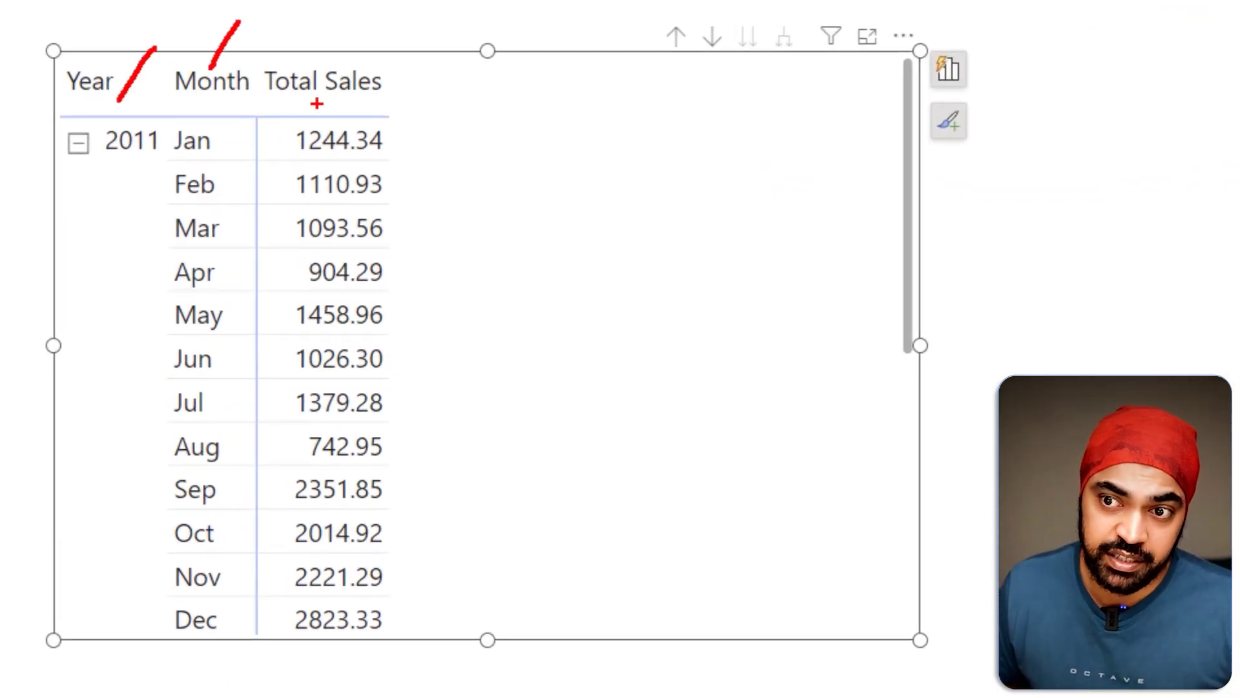
{"action": "left_click_drag", "start_coordinate": [263, 71], "coordinate": [409, 264]}
{"action": "key", "text": "Escape"}
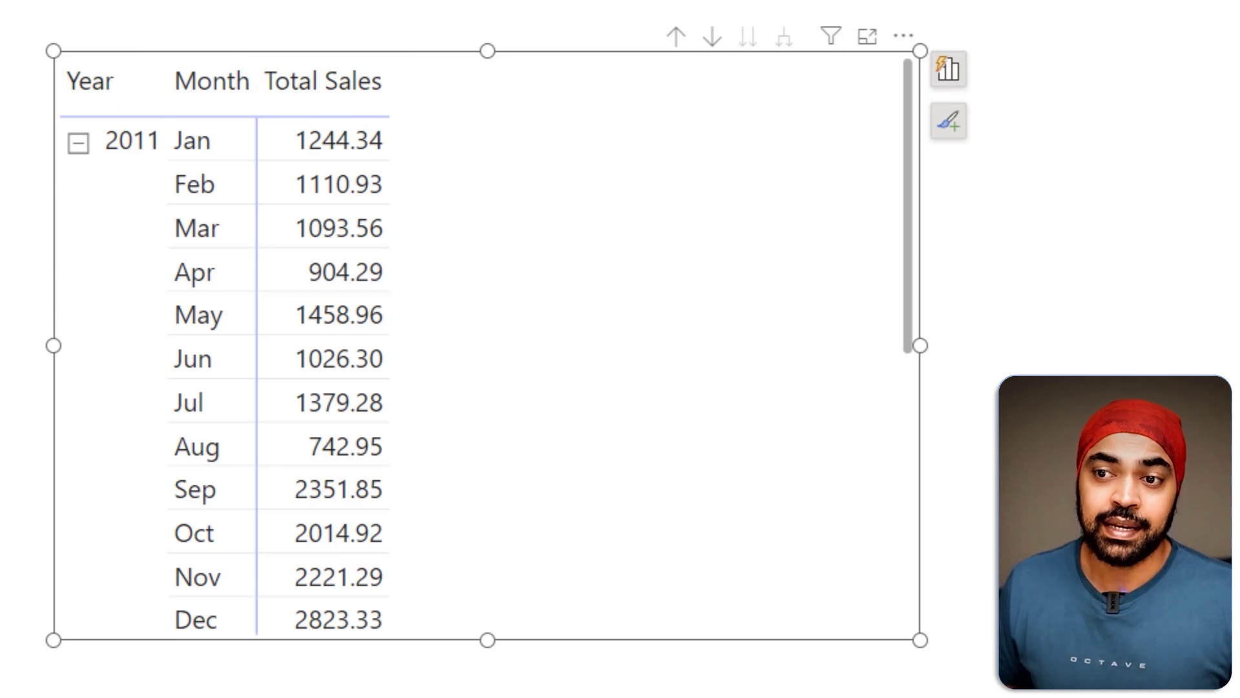
{"action": "left_click_drag", "start_coordinate": [277, 115], "coordinate": [400, 162]}
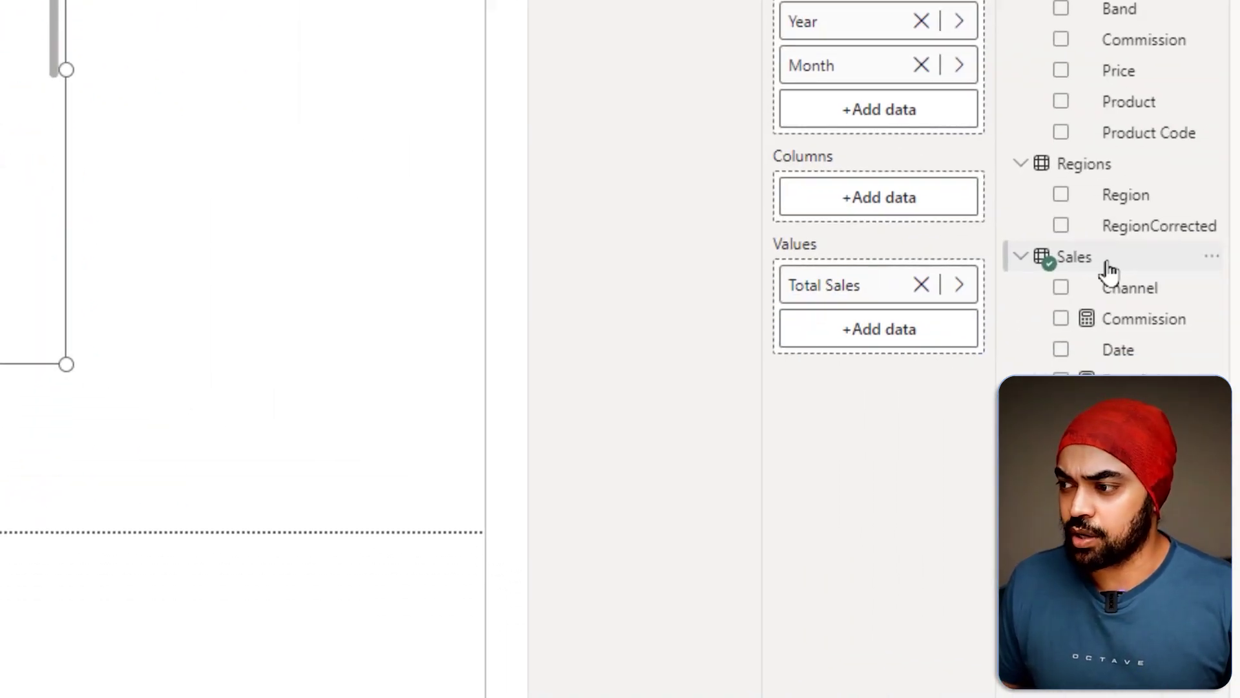
- Create the Sales measure Top Prod Sales = TOPN(3, Products, [Total Sales]), opening a line above TOPN
{"action": "right_click", "coordinate": [1058, 267]}
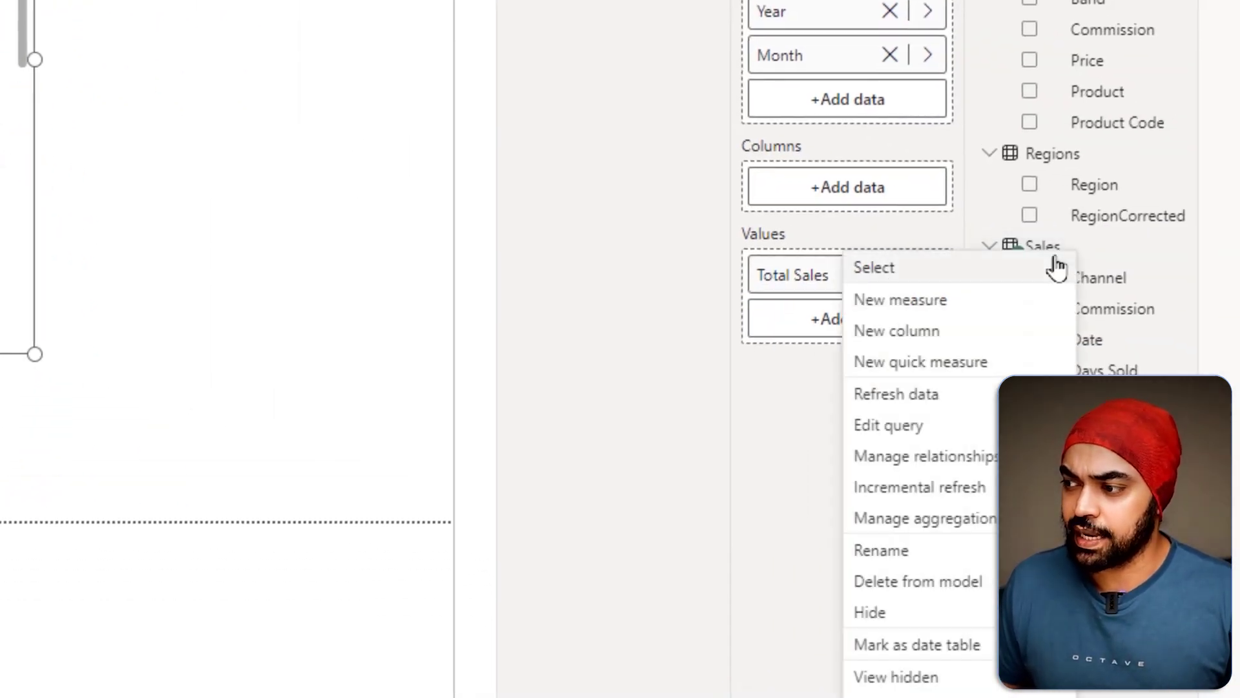
{"action": "left_click", "coordinate": [1005, 302]}
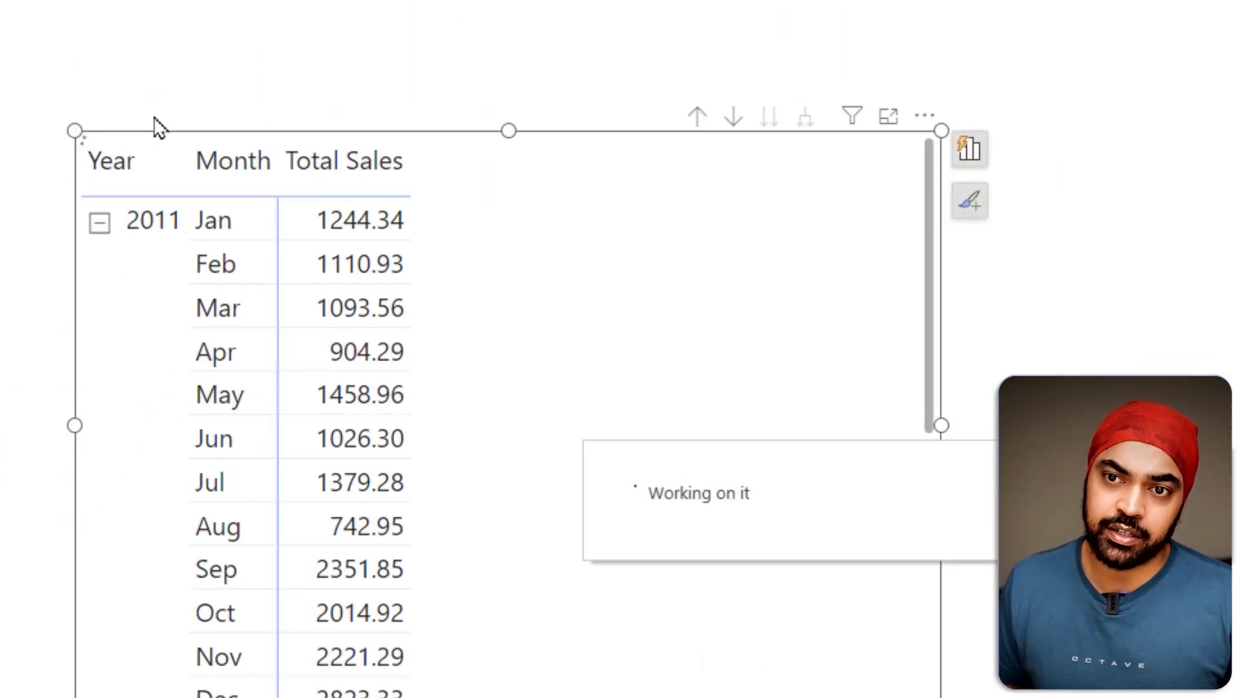
{"action": "type", "text": "T"}
{"action": "key", "text": "BackSpace"}
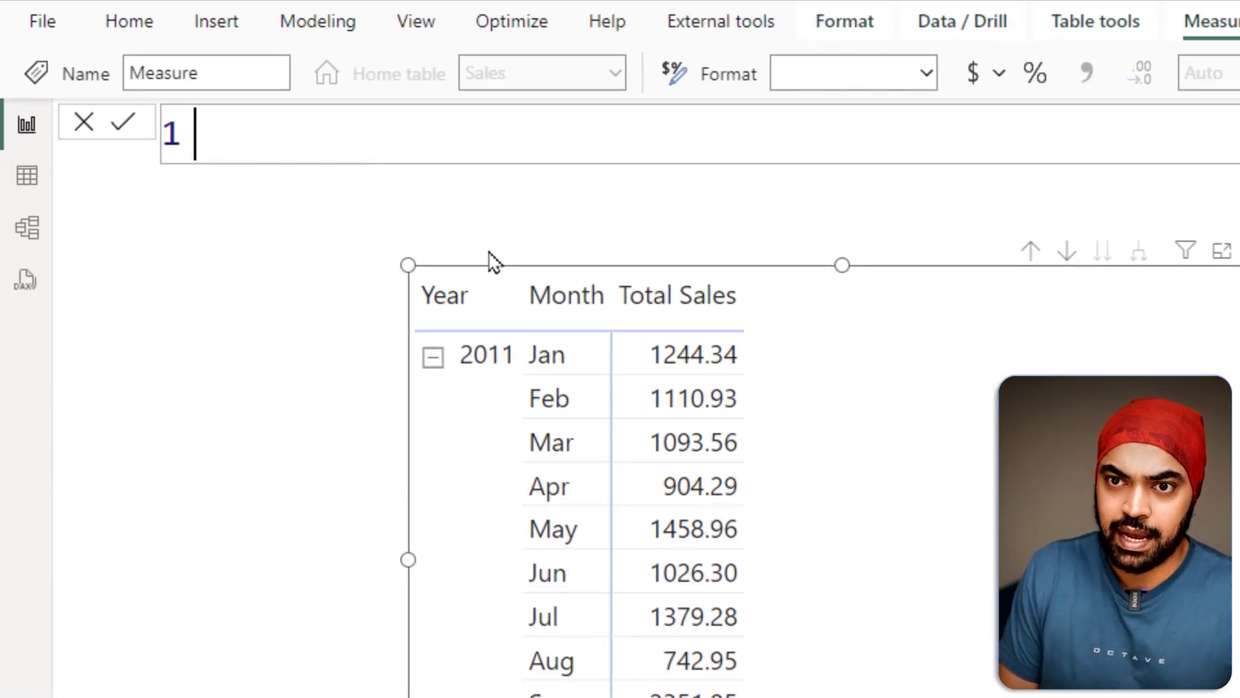
{"action": "type", "text": "Top Prod Sales ="}
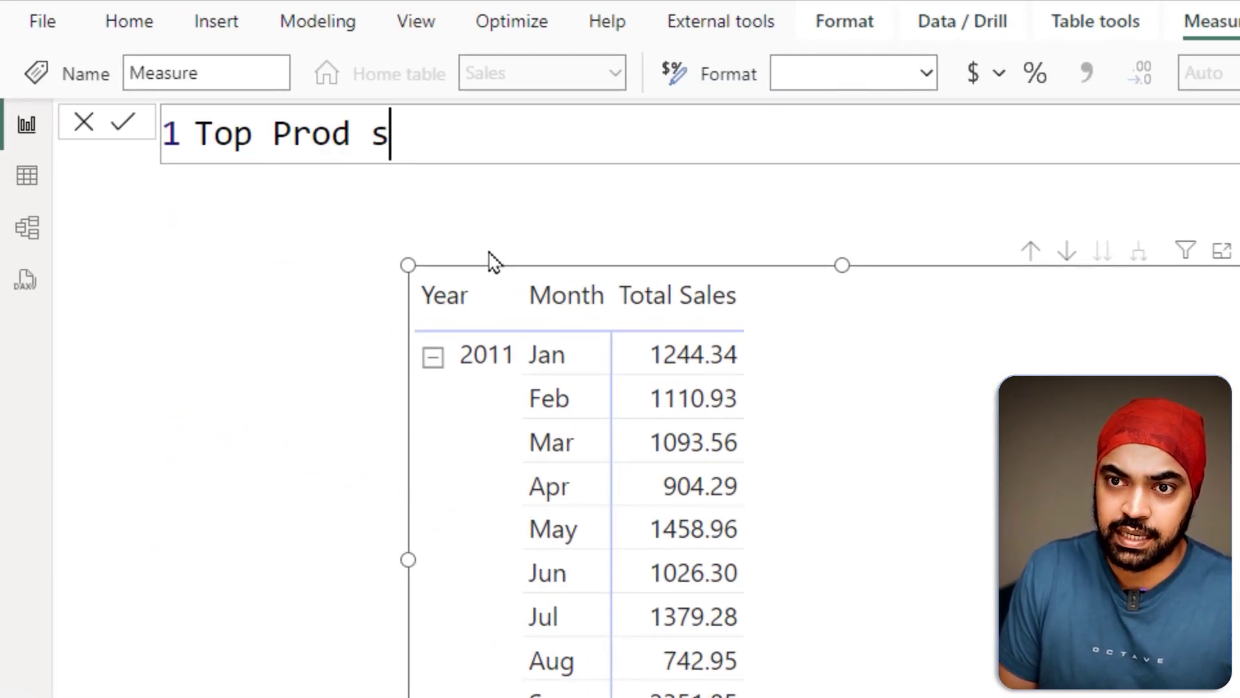
{"action": "key", "text": "Return"}
{"action": "type", "text": "t"}
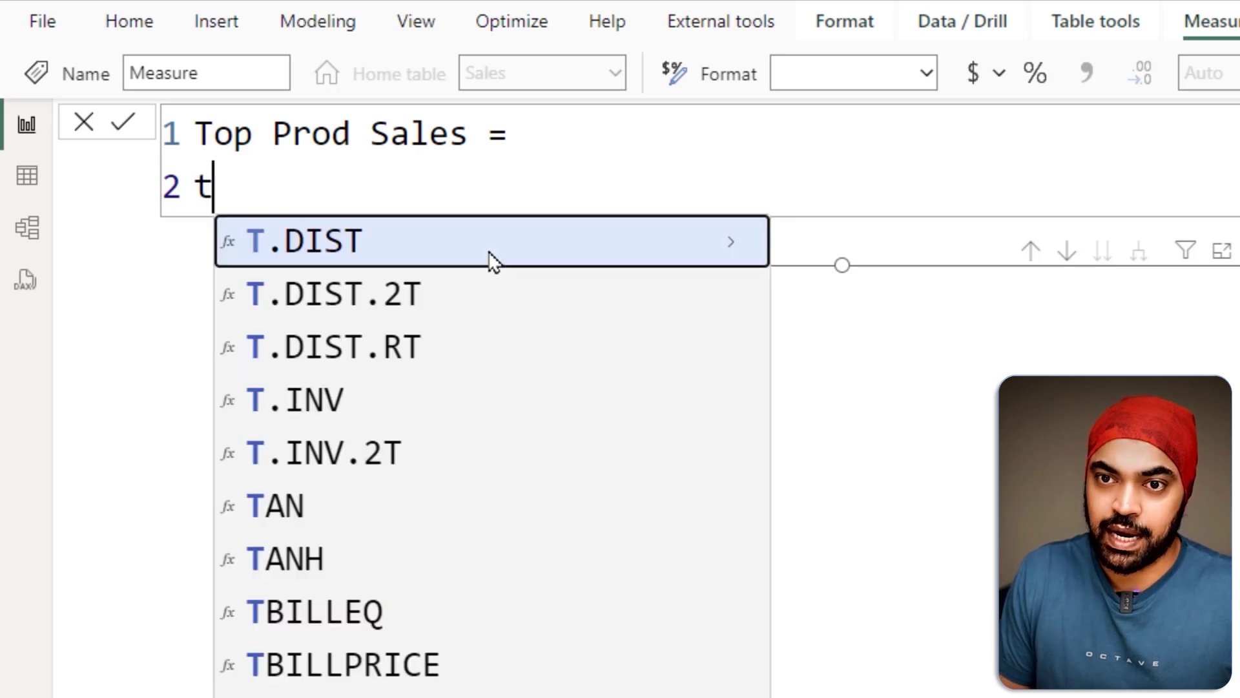
{"action": "type", "text": "opn(3"}
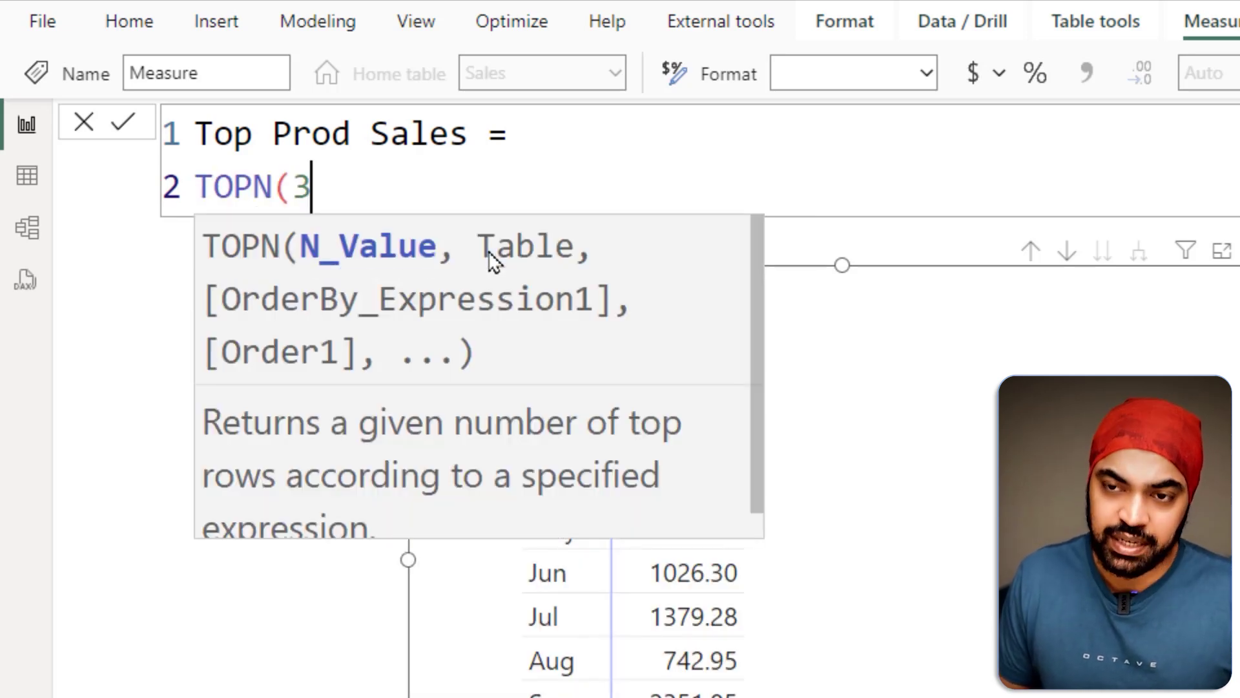
{"action": "type", "text": ", "}
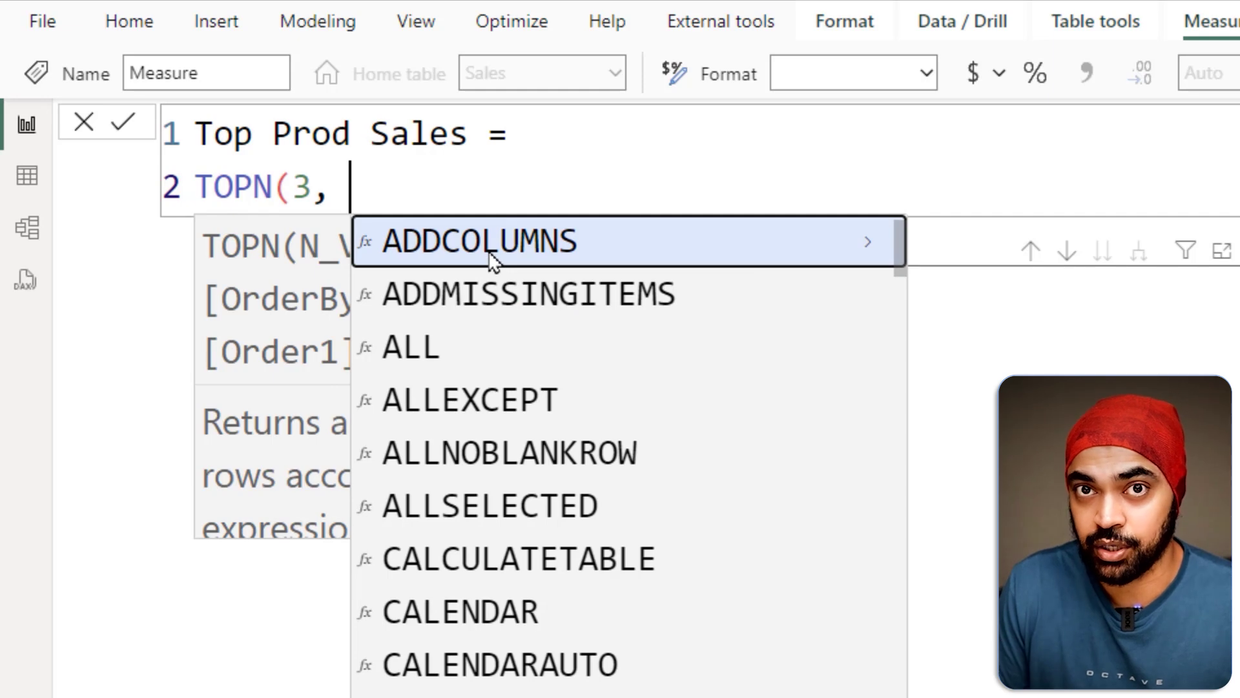
{"action": "type", "text": "Products"}
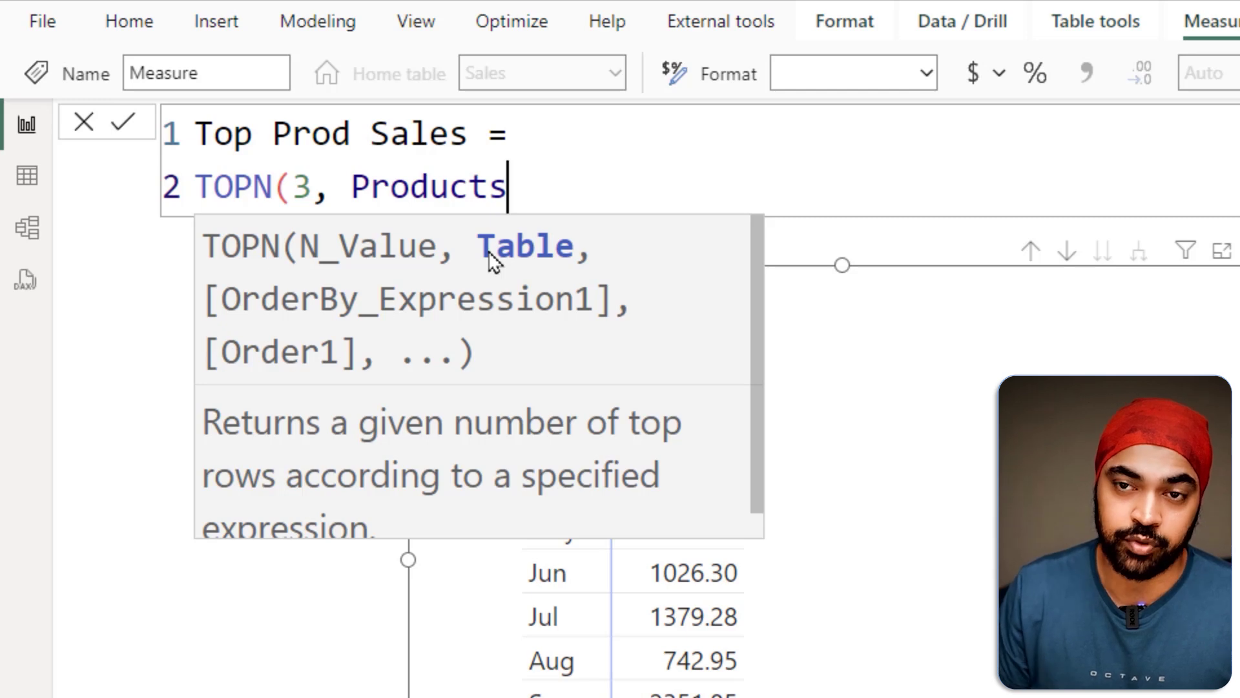
{"action": "type", "text": ", ["}
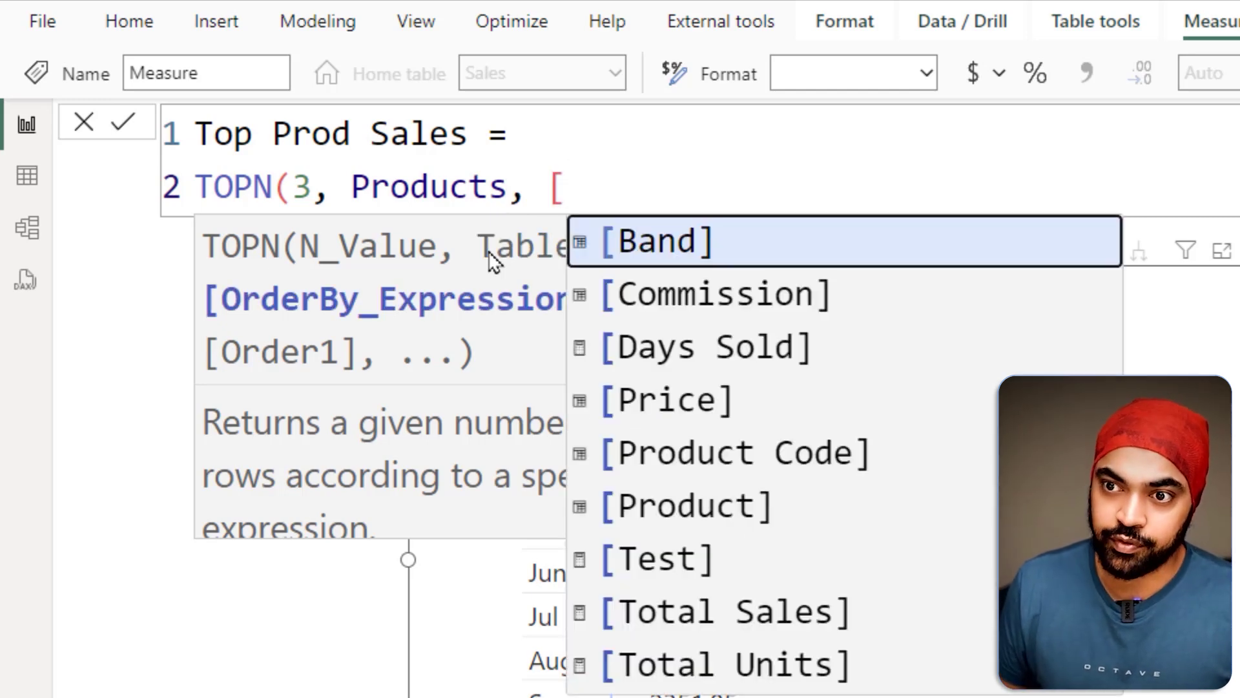
{"action": "type", "text": "Total Sales]"}
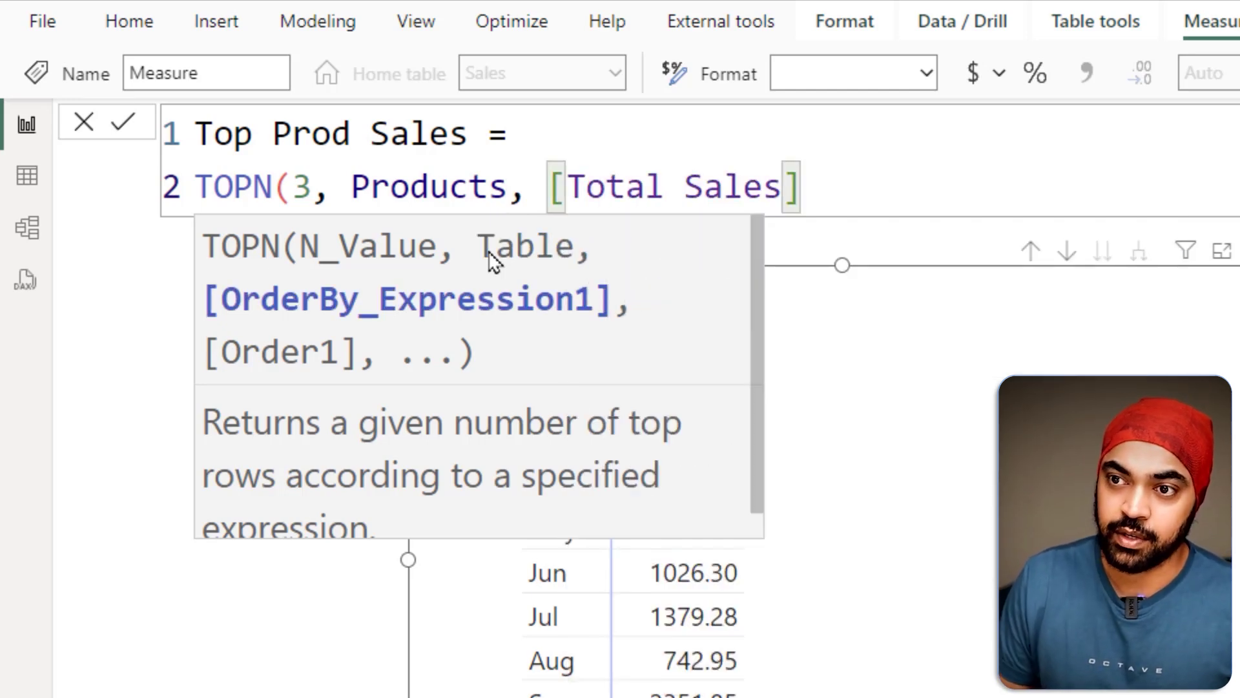
{"action": "type", "text": ")"}
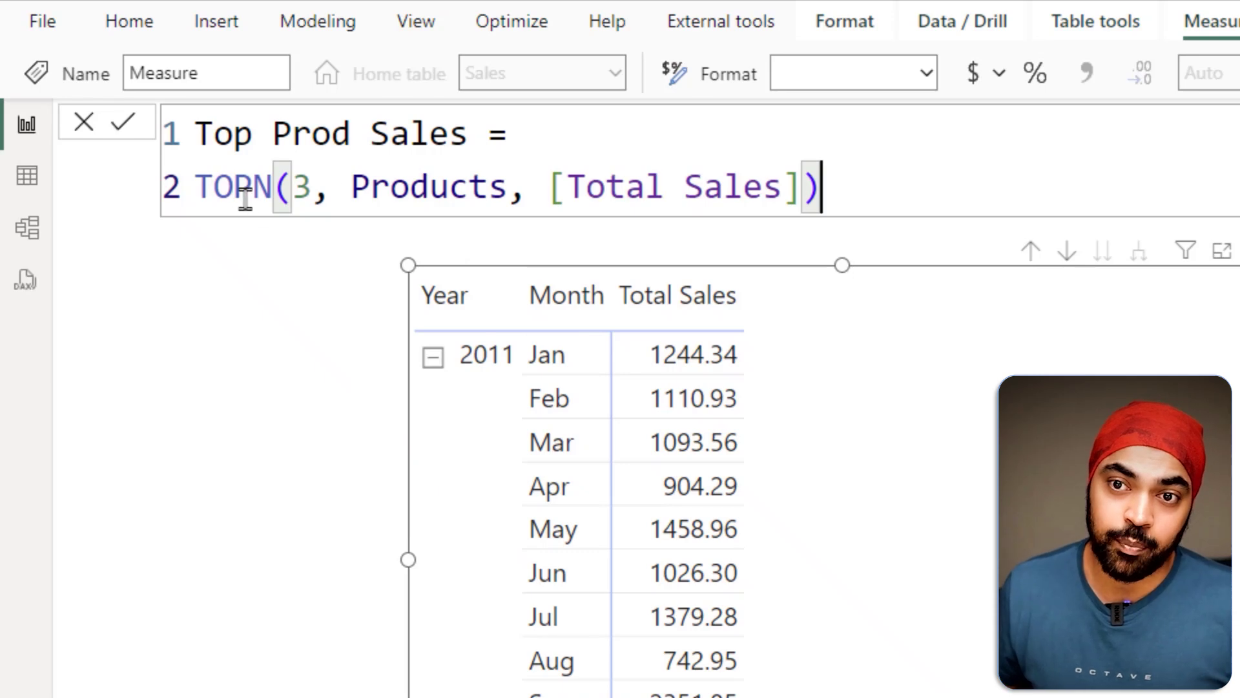
{"action": "left_click", "coordinate": [554, 134]}
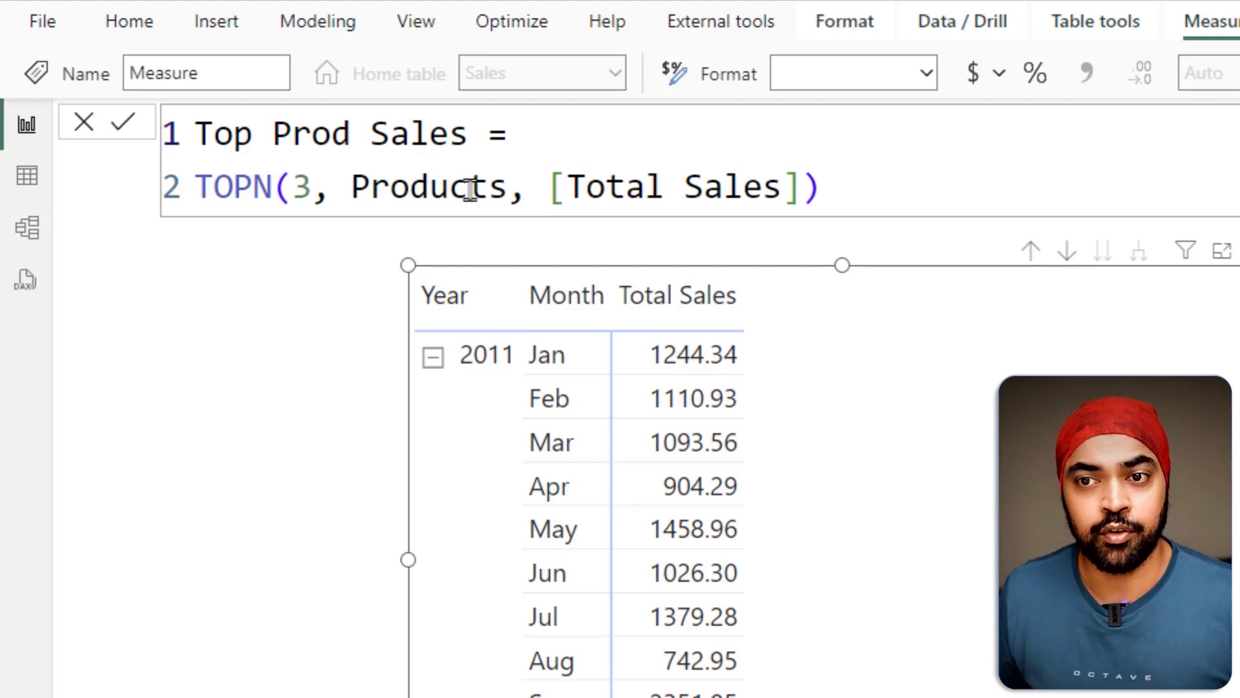
{"action": "left_click_drag", "start_coordinate": [224, 227], "coordinate": [464, 222]}
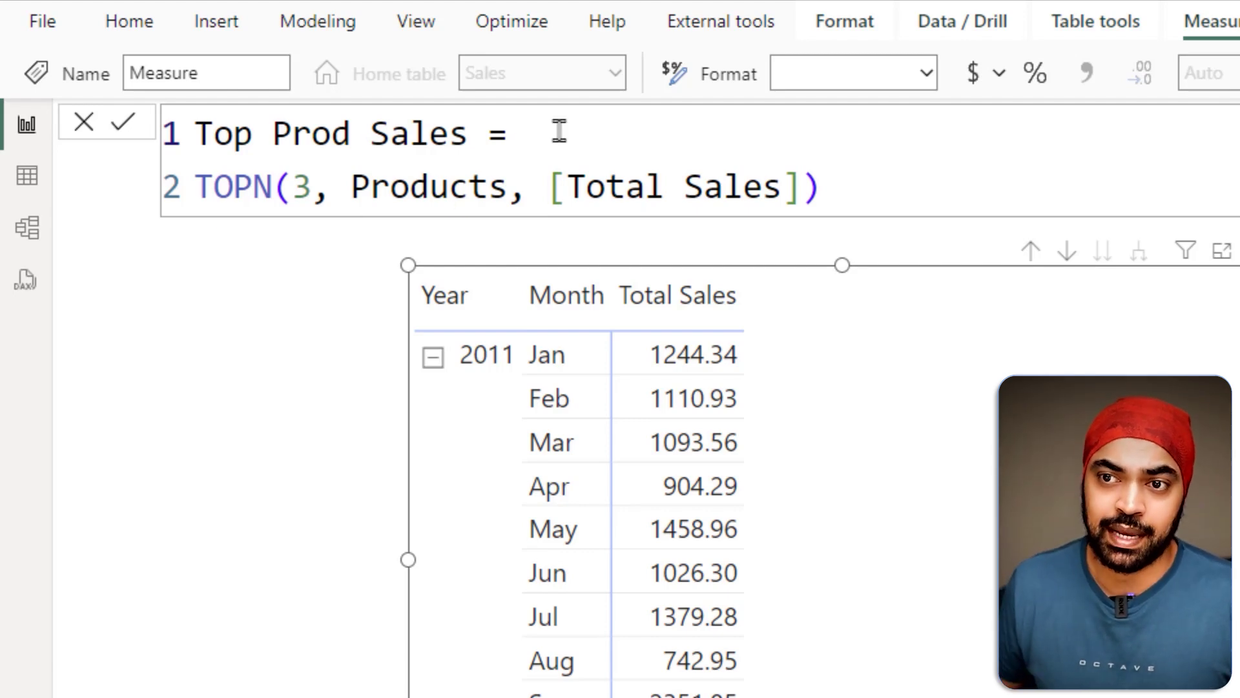
{"action": "key", "text": "Return"}
- Start a CALCULATE wrapper with [Total Sales] as its expression
{"action": "type", "text": "cal"}
{"action": "key", "text": "Tab"}
{"action": "type", "text": "("}
{"action": "key", "text": "Return"}
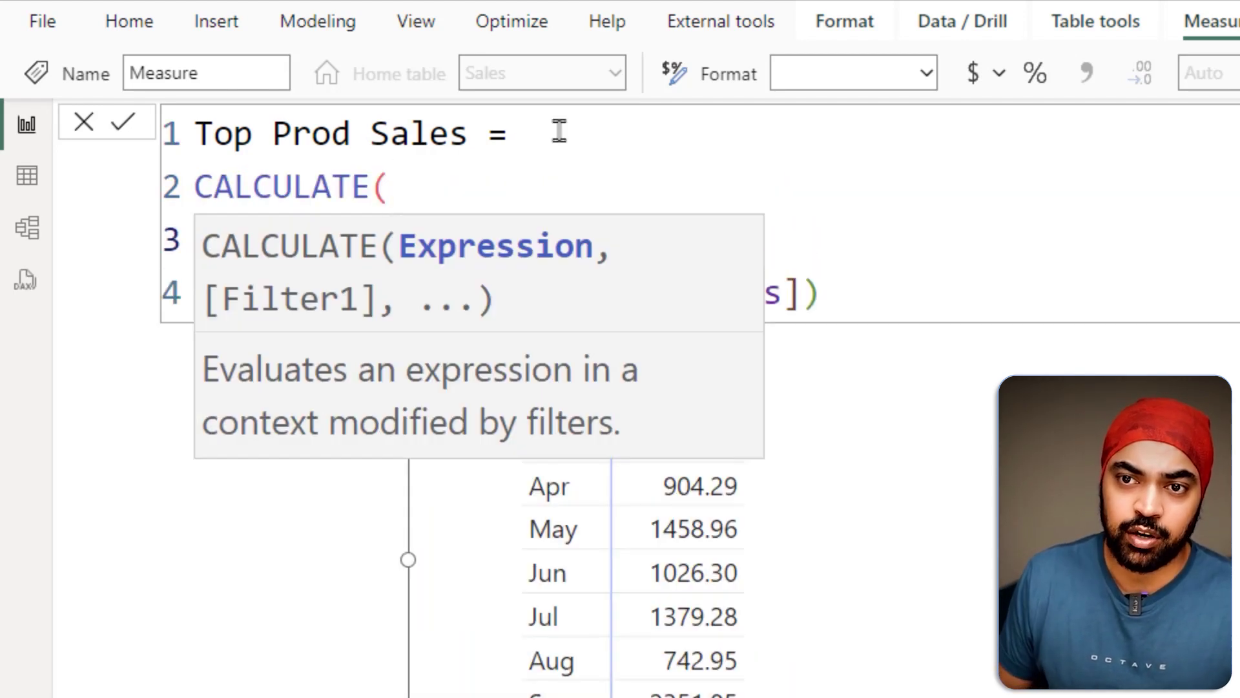
{"action": "type", "text": "["}
{"action": "key", "text": "Down"}
{"action": "key", "text": "Tab"}
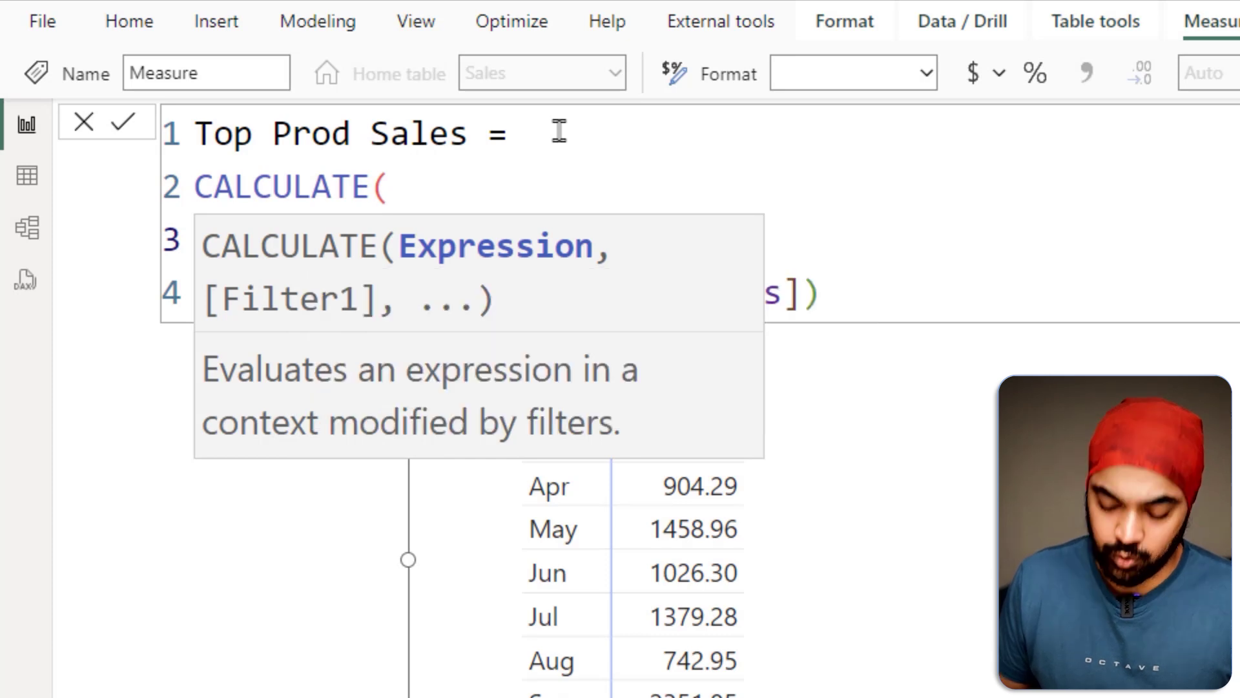
{"action": "type", "text": ","}
- Close CALCULATE around the TOPN filter, commit, and add Top Prod Sales to the enlarged matrix
{"action": "key", "text": "Down"}
{"action": "key", "text": "Left"}
{"action": "key", "text": "Left"}
{"action": "key", "text": "Left"}
{"action": "key", "text": "Left"}
{"action": "key", "text": "Left"}
{"action": "key", "text": "Left"}
{"action": "key", "text": "Left"}
{"action": "key", "text": "Left"}
{"action": "key", "text": "Left"}
{"action": "key", "text": "Left"}
{"action": "key", "text": "Left"}
{"action": "key", "text": "Left"}
{"action": "key", "text": "Right"}
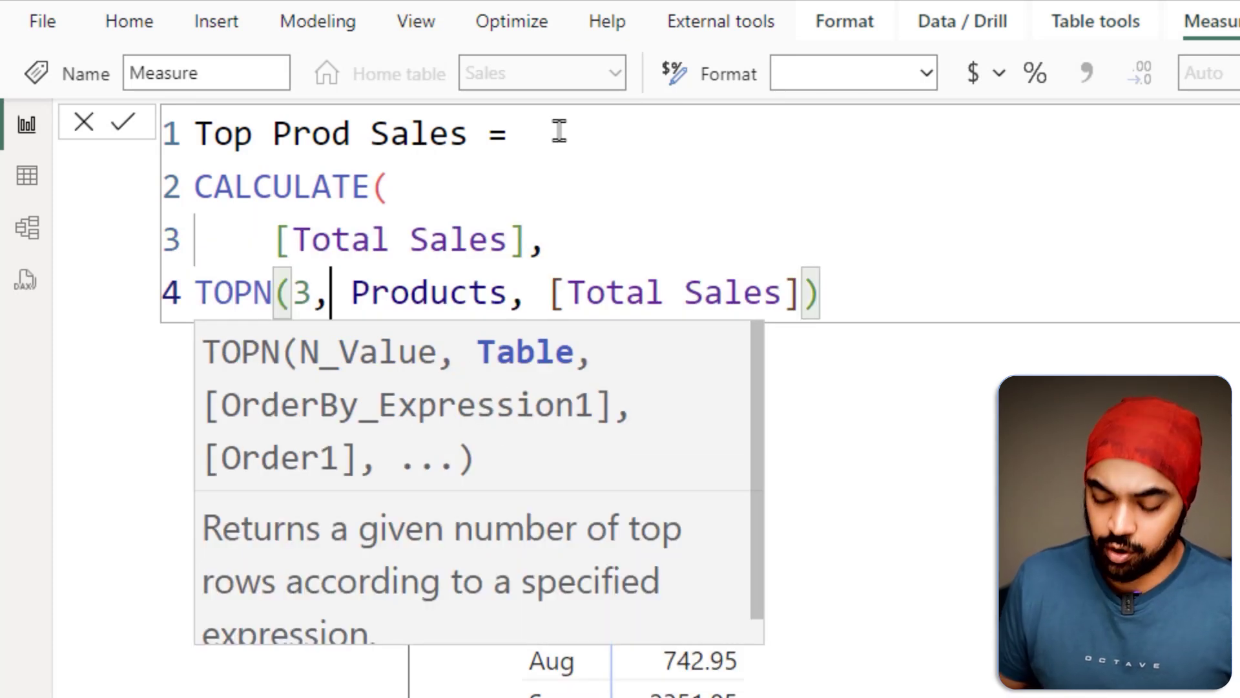
{"action": "key", "text": "ctrl+]"}
{"action": "key", "text": "ctrl+Right"}
{"action": "key", "text": "ctrl+Right"}
{"action": "key", "text": "ctrl+Right"}
{"action": "key", "text": "ctrl+Right"}
{"action": "key", "text": "ctrl+Right"}
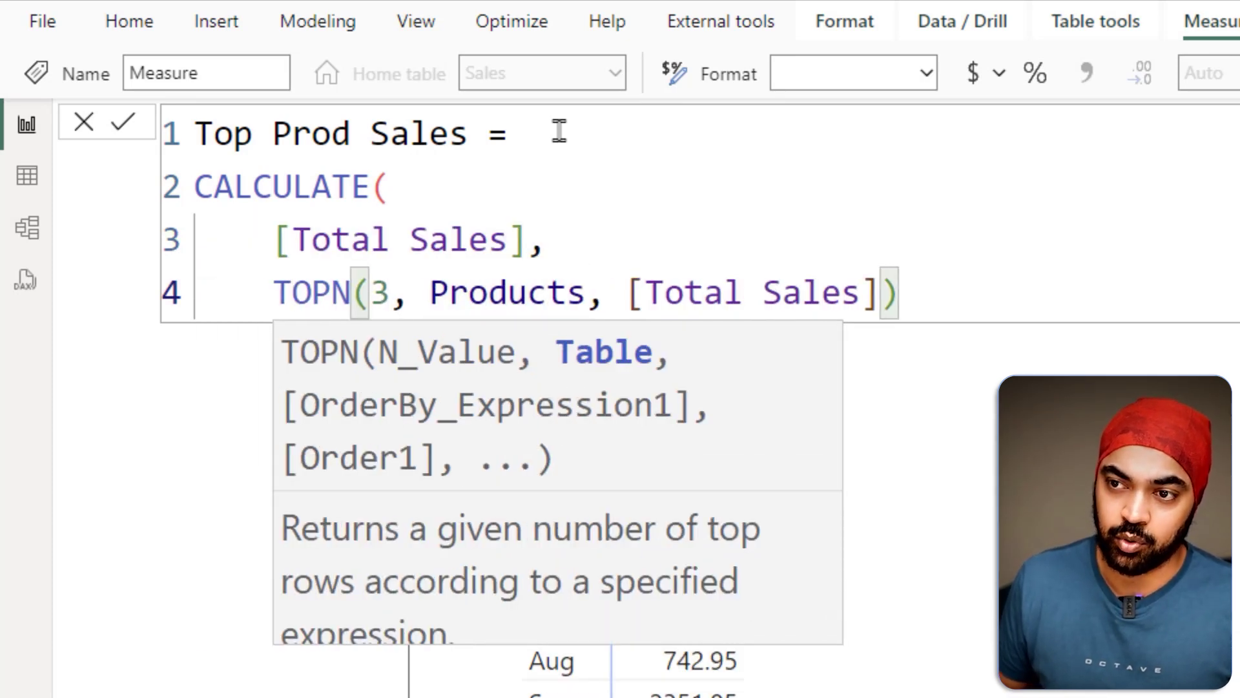
{"action": "key", "text": "Return"}
{"action": "type", "text": ")"}
{"action": "key", "text": "Return"}
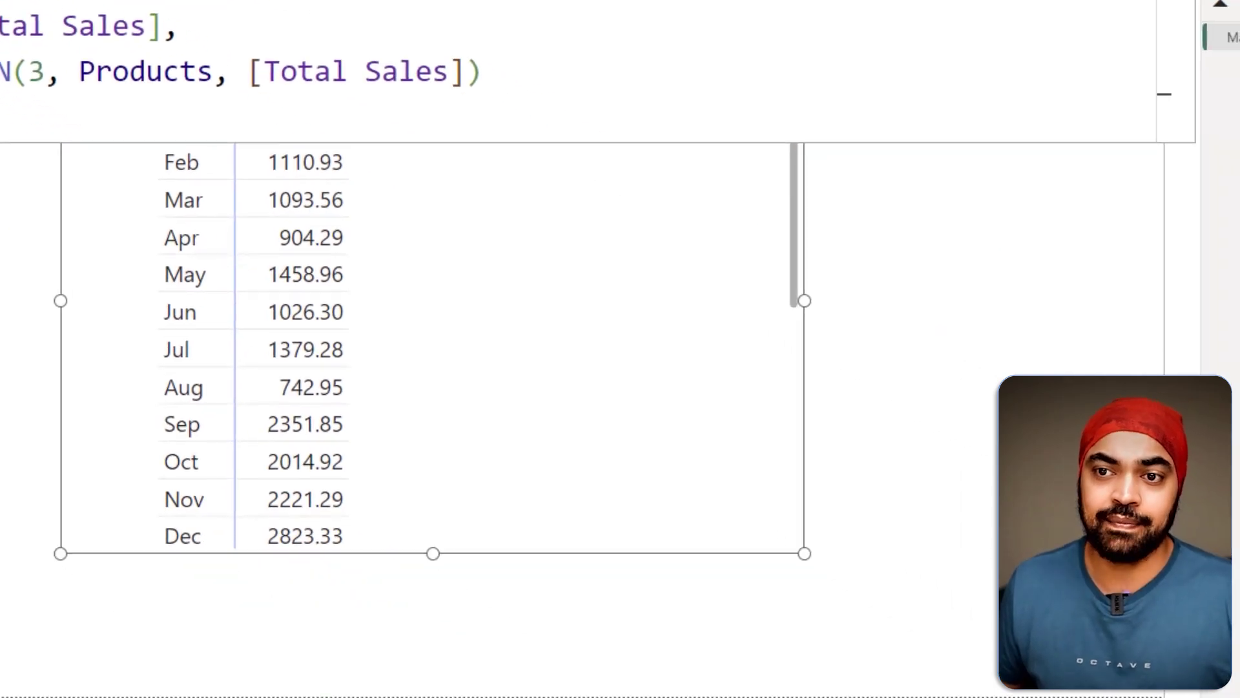
{"action": "left_click_drag", "start_coordinate": [411, 540], "coordinate": [409, 667]}
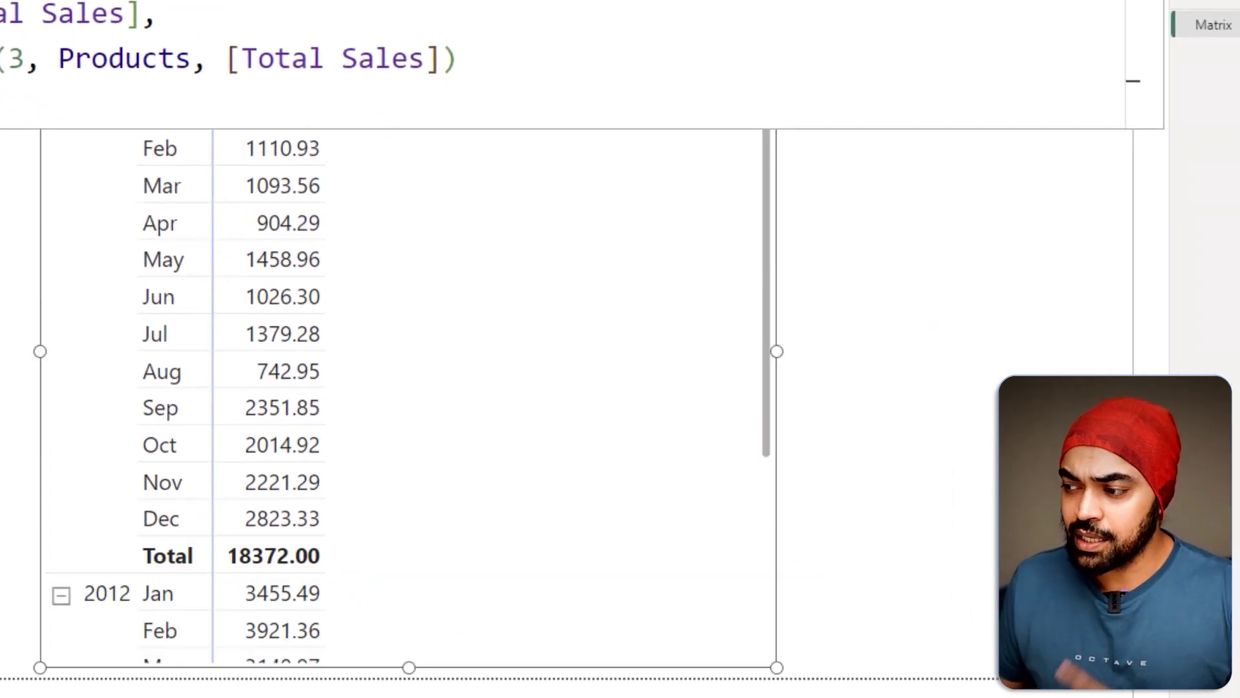
{"action": "left_click_drag", "start_coordinate": [1008, 420], "coordinate": [567, 288]}
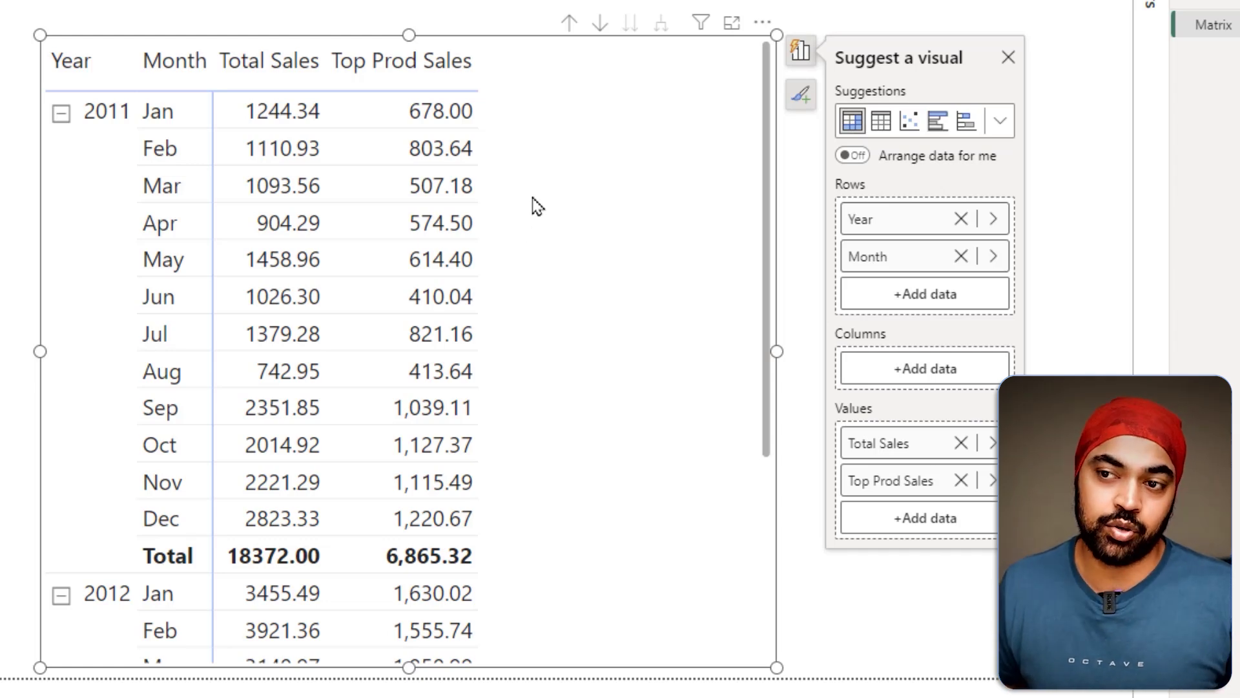
- Review the formula CALCULATE([Total Sales], TOPN(3, Products, [Total Sales])) again
{"action": "mouse_move", "coordinate": [392, 84]}
{"action": "left_mouse_down"}
{"action": "mouse_move", "coordinate": [426, 117]}
{"action": "mouse_move", "coordinate": [486, 137]}
{"action": "left_mouse_up"}
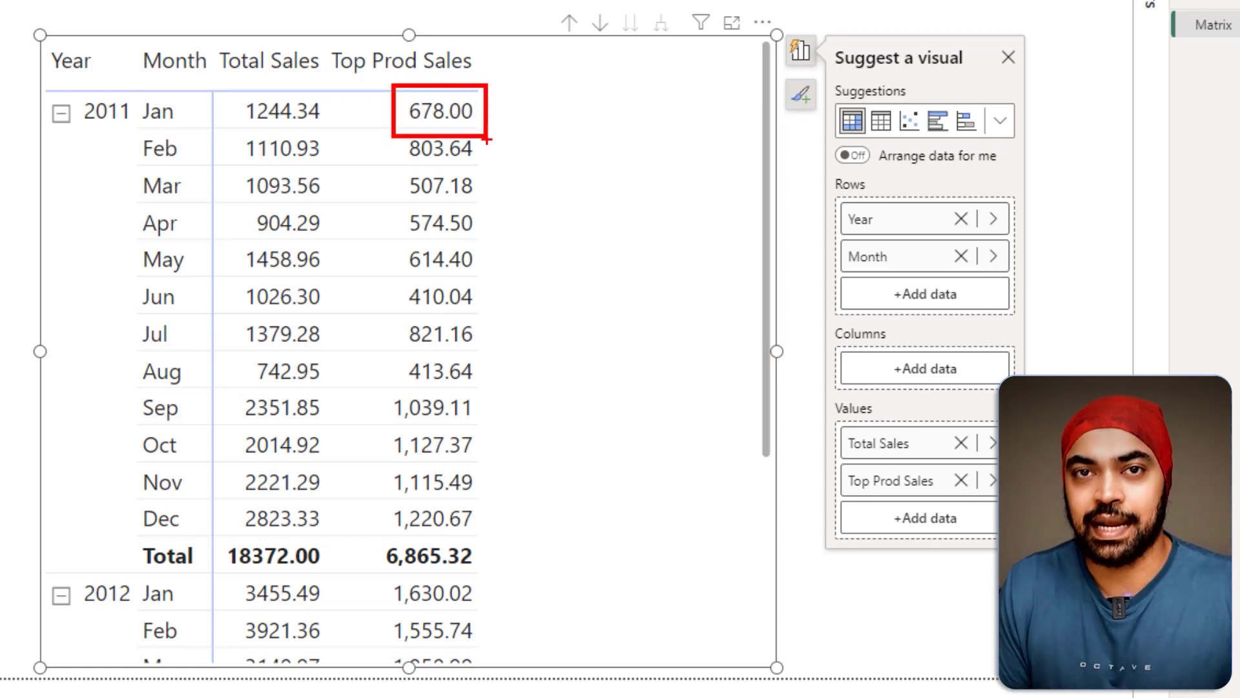
{"action": "key", "text": "Escape"}
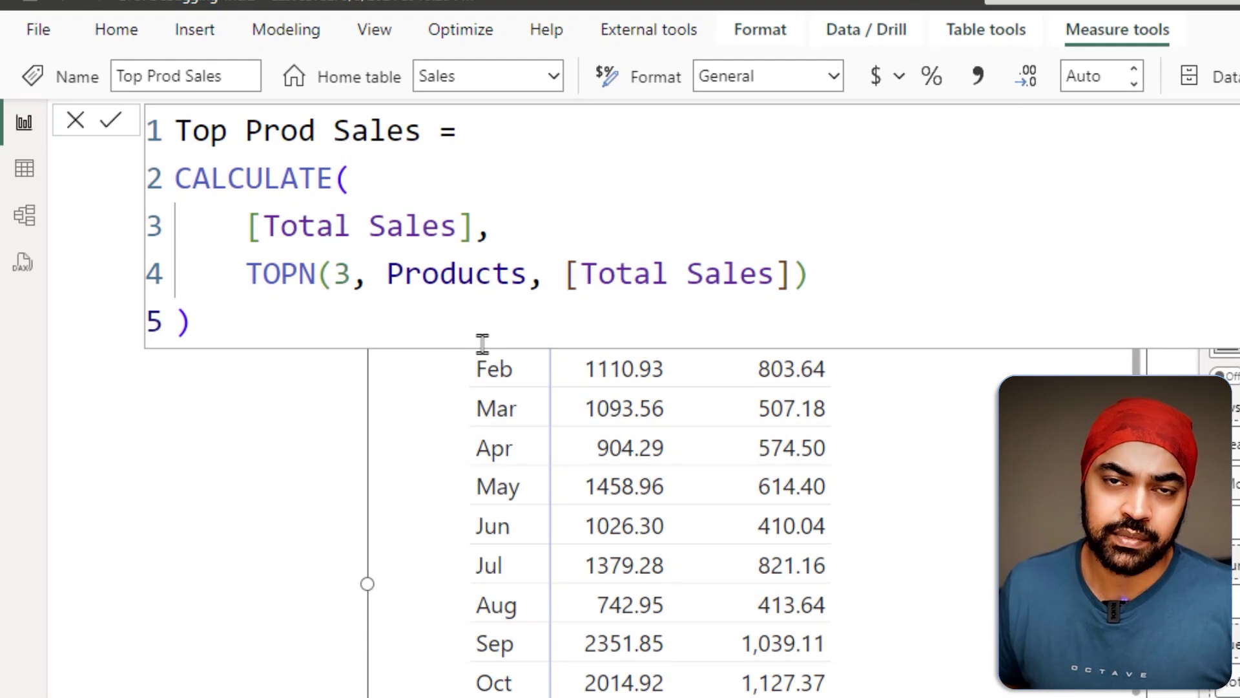
- Replace [Total Sales] with COUNTROWS(Sales) in Top Prod Sales and commit, giving 9 for 2011 Jan
{"action": "left_click_drag", "start_coordinate": [266, 249], "coordinate": [431, 249]}
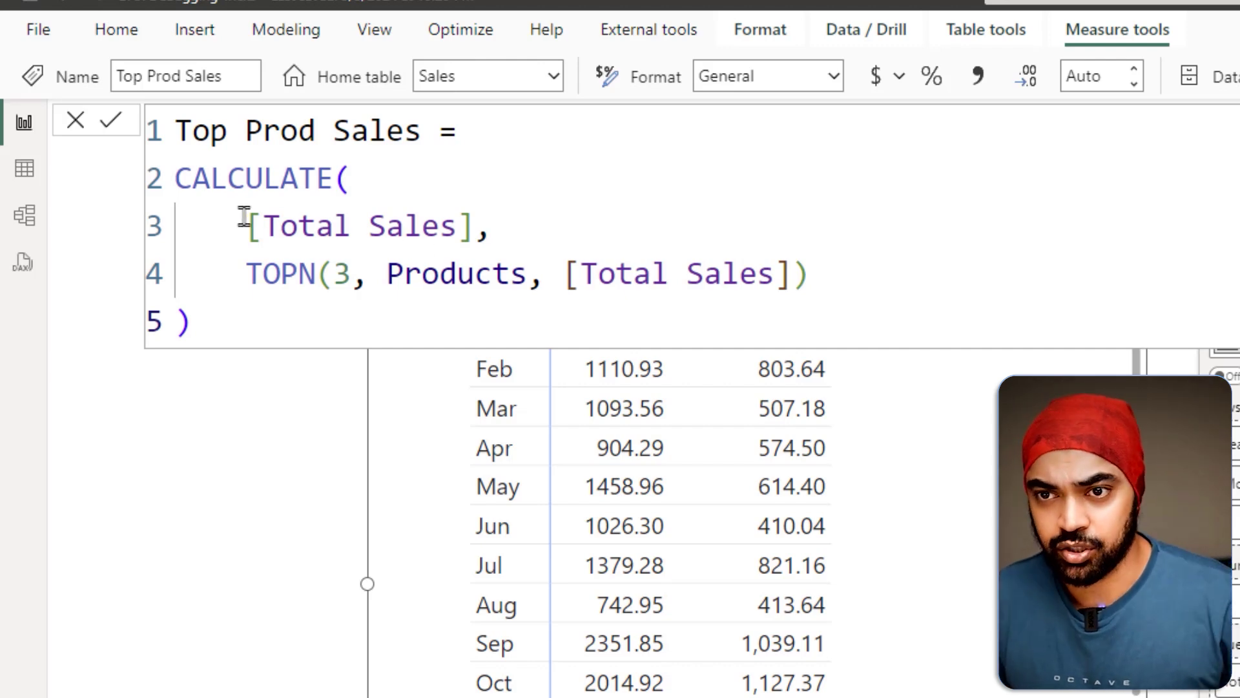
{"action": "left_click_drag", "start_coordinate": [246, 224], "coordinate": [479, 224]}
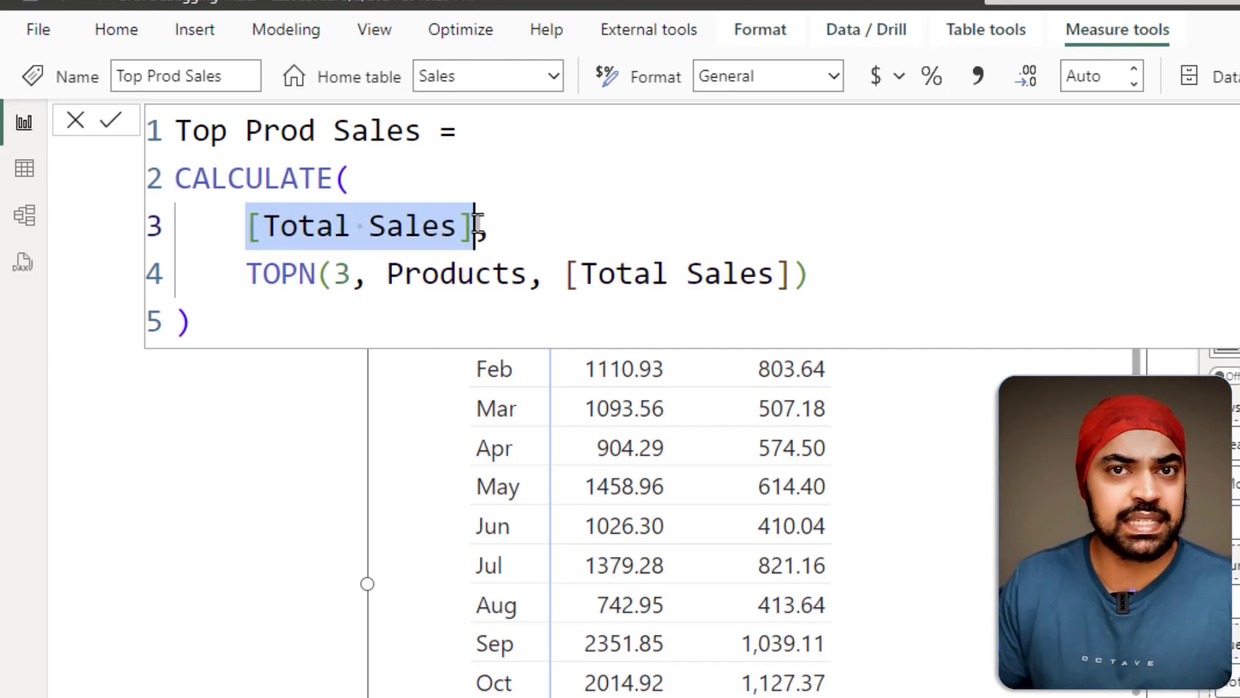
{"action": "type", "text": "count"}
{"action": "key", "text": "Down"}
{"action": "key", "text": "Down"}
{"action": "key", "text": "Down"}
{"action": "key", "text": "Down"}
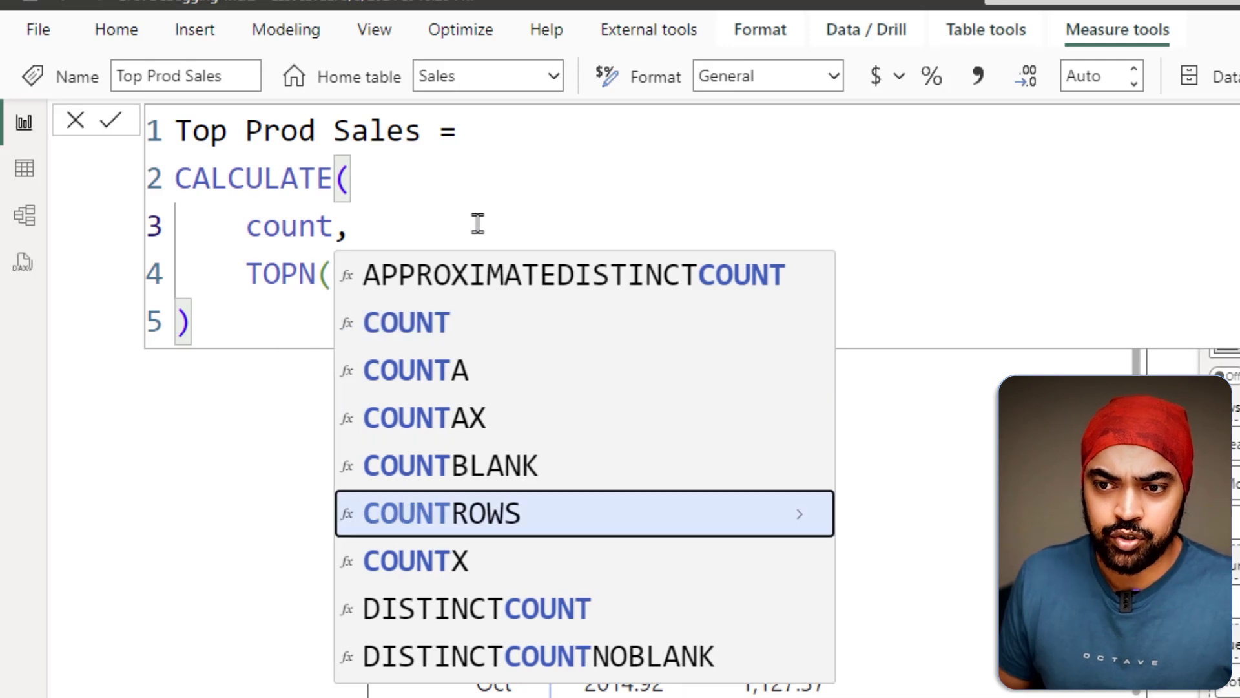
{"action": "key", "text": "Tab"}
{"action": "type", "text": "sa"}
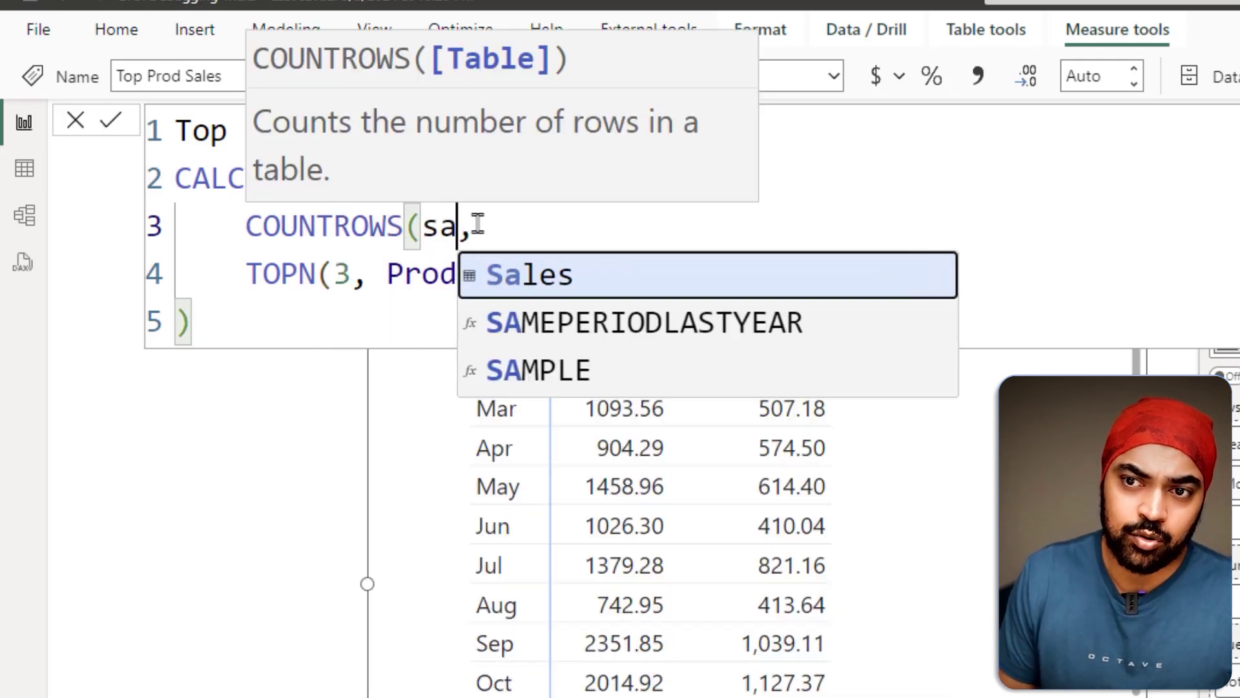
{"action": "key", "text": "Tab"}
{"action": "type", "text": ")"}
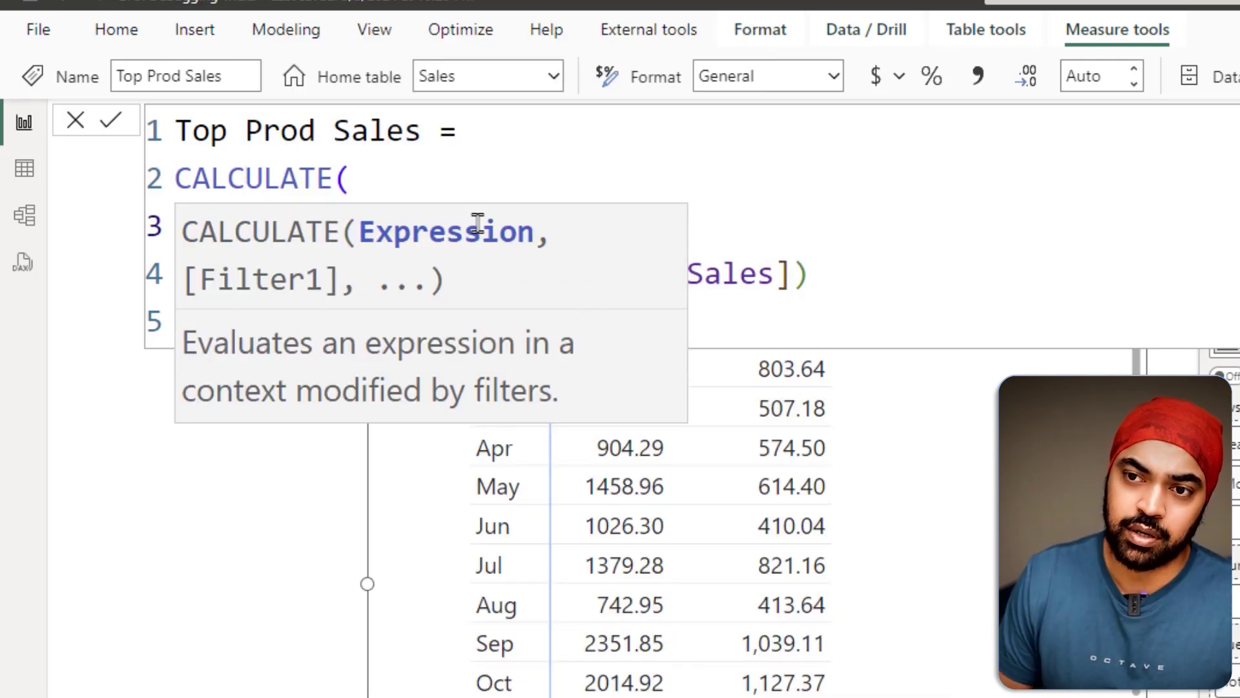
{"action": "left_click", "coordinate": [111, 120]}
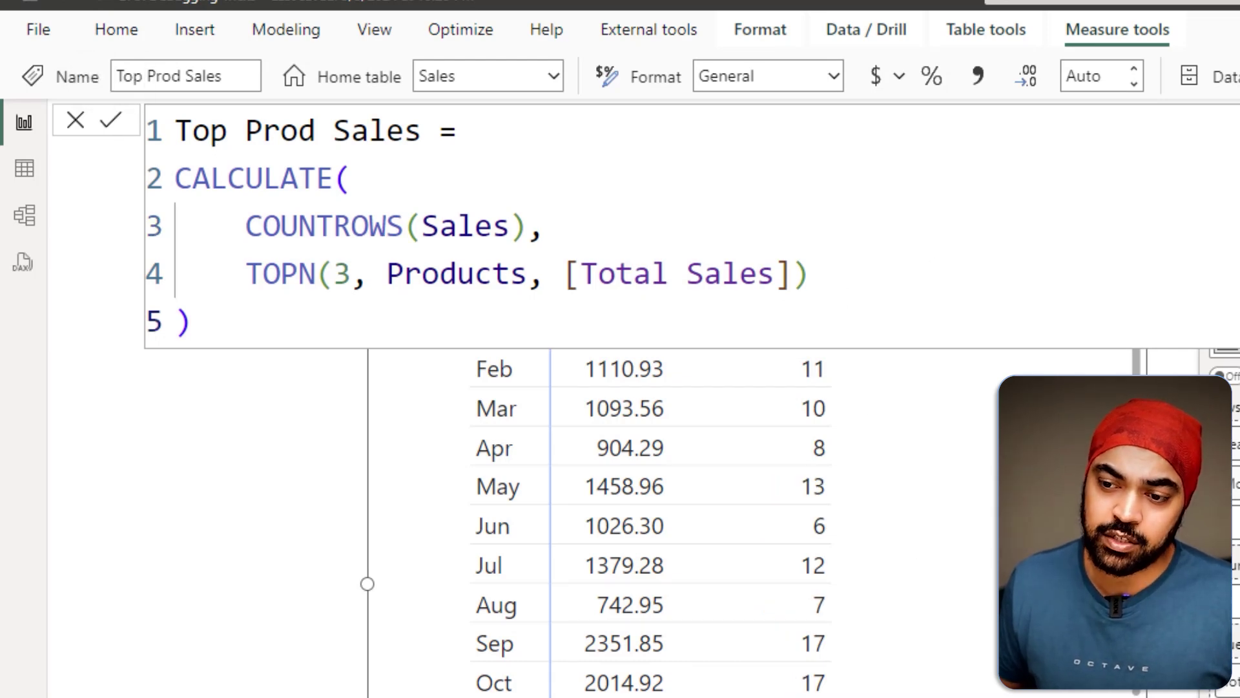
{"action": "scroll", "coordinate": [949, 587], "scroll_direction": "up", "scroll_amount": 3}
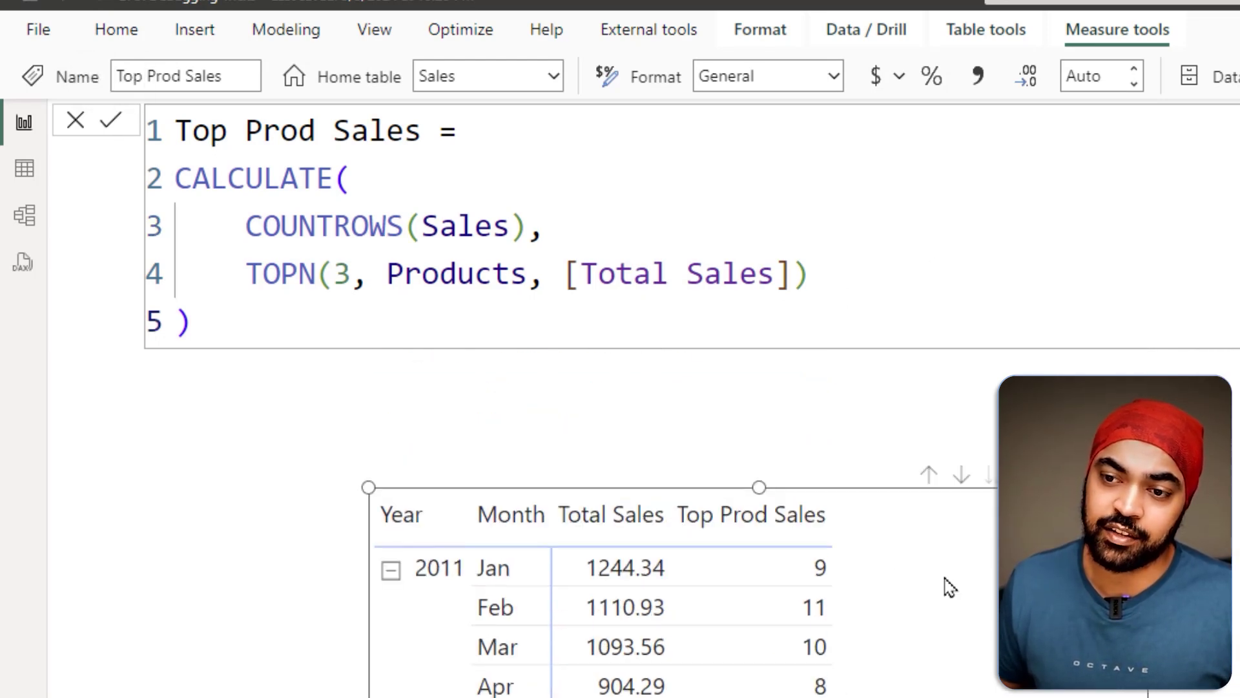
{"action": "mouse_move", "coordinate": [350, 525]}
{"action": "left_mouse_down"}
{"action": "mouse_move", "coordinate": [392, 546]}
{"action": "mouse_move", "coordinate": [896, 599]}
{"action": "left_mouse_up"}
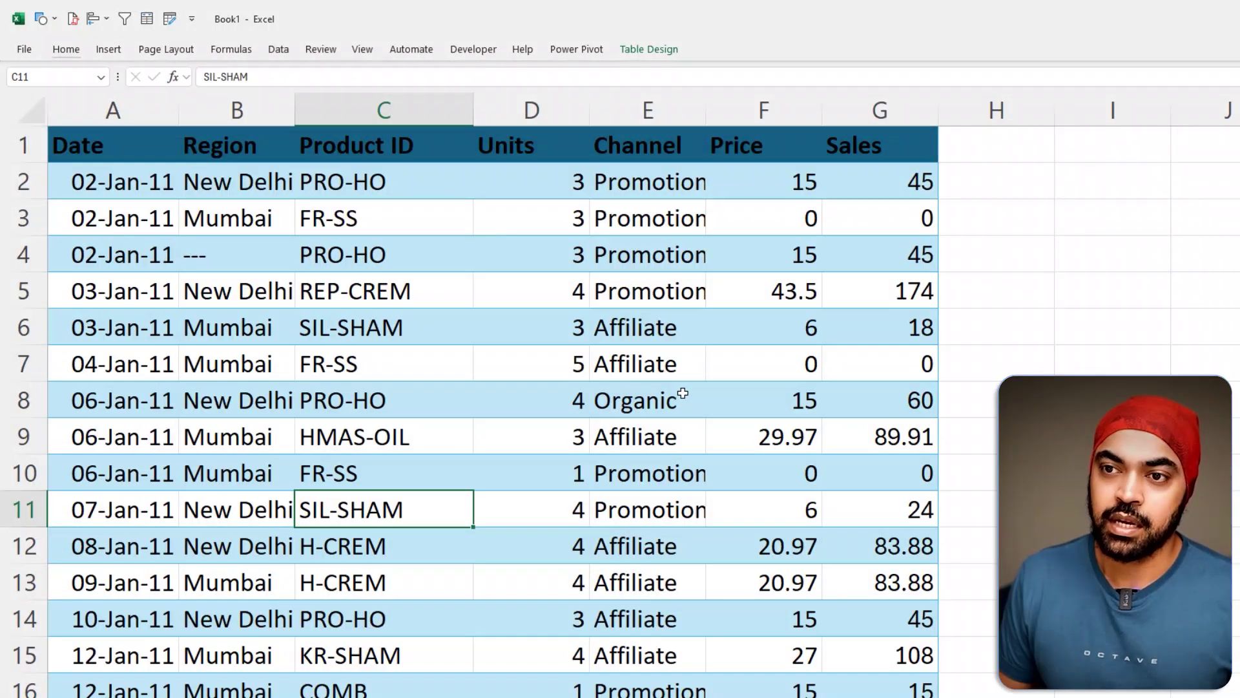
- Insert a PivotTable from the sales table range on a new sheet
{"action": "key", "text": "alt+n"}
{"action": "key", "text": "v"}
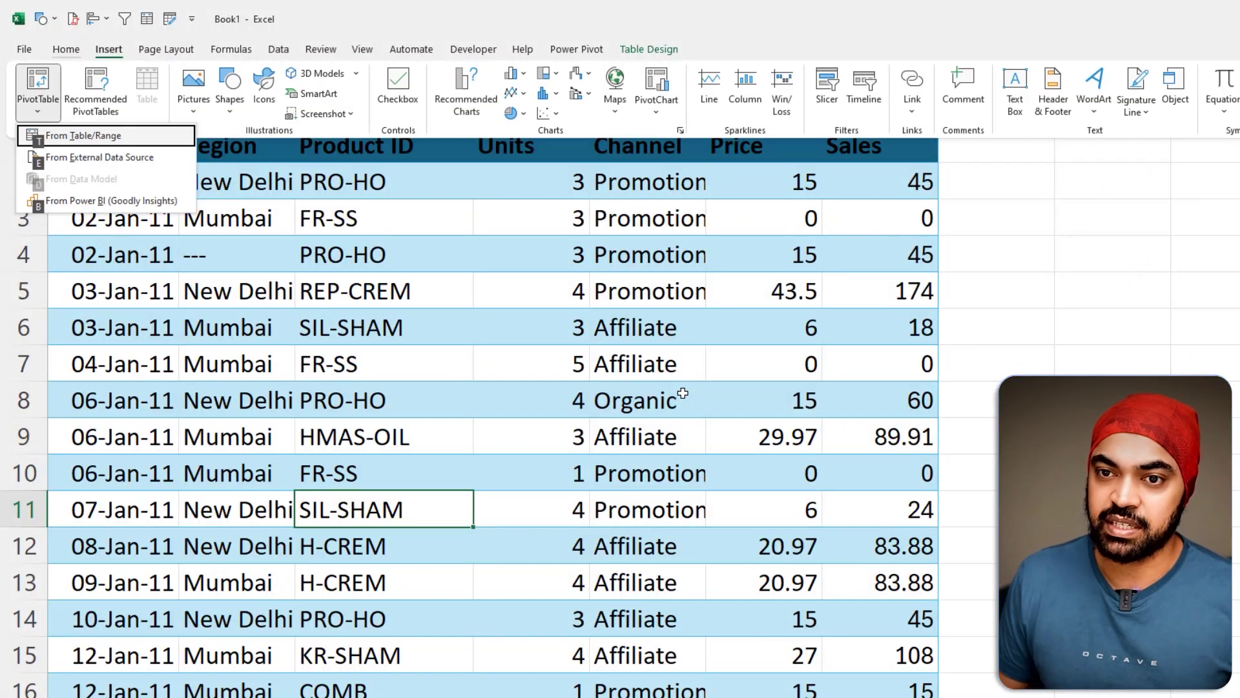
{"action": "key", "text": "t"}
{"action": "key", "text": "Return"}
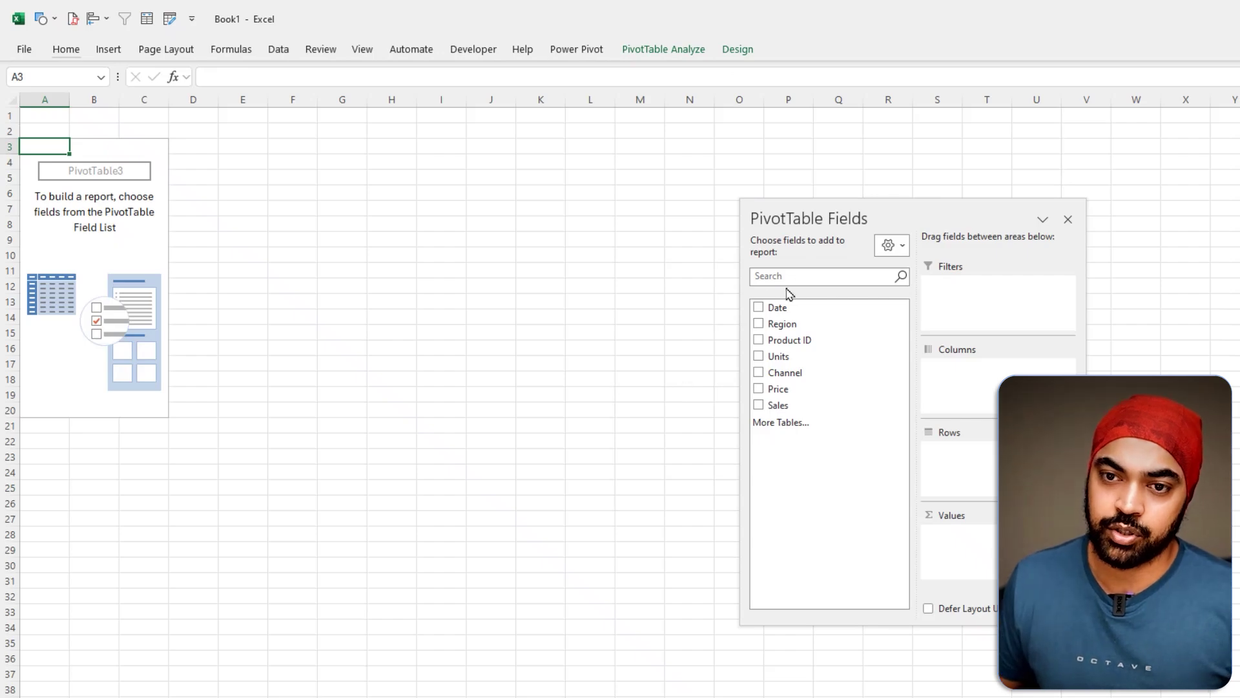
{"action": "left_click_drag", "start_coordinate": [909, 213], "coordinate": [219, 171]}
{"action": "scroll", "coordinate": [167, 191], "scroll_direction": "up", "scroll_amount": 4}
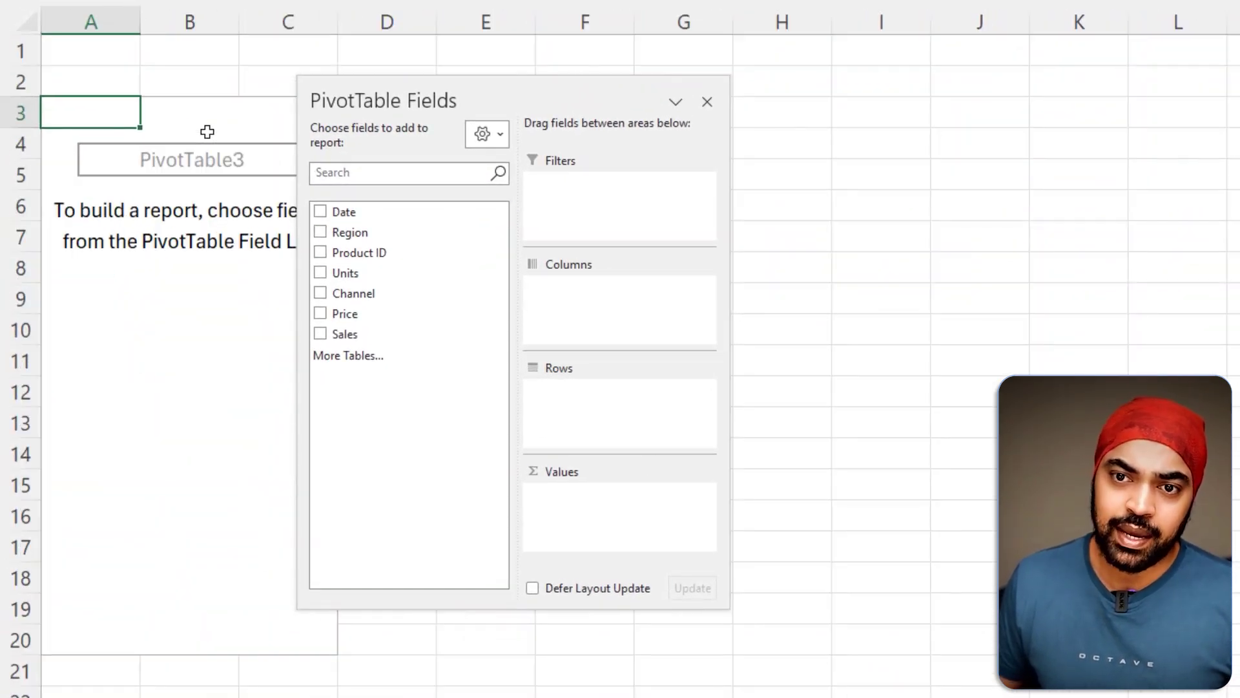
{"action": "left_click_drag", "start_coordinate": [412, 102], "coordinate": [664, 111]}
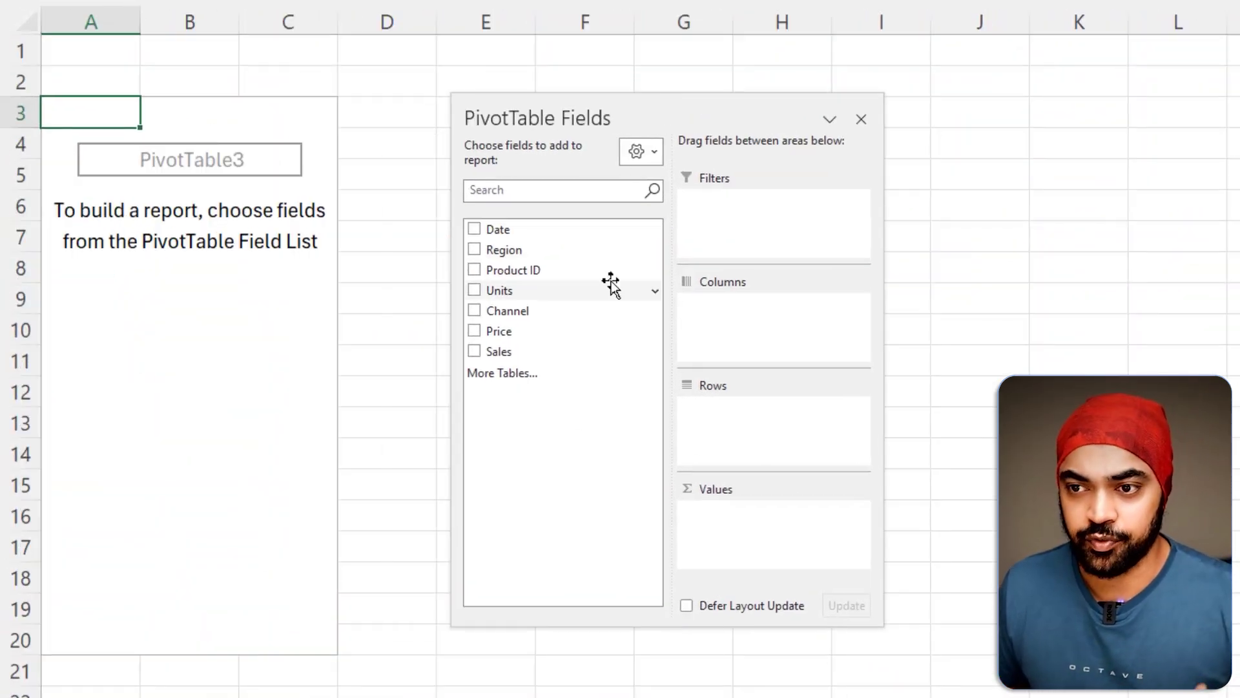
- Put Years, Months and Product ID in Rows and Sum of Sales in Values
{"action": "left_click_drag", "start_coordinate": [527, 231], "coordinate": [944, 407]}
{"action": "left_click_drag", "start_coordinate": [788, 459], "coordinate": [507, 202]}
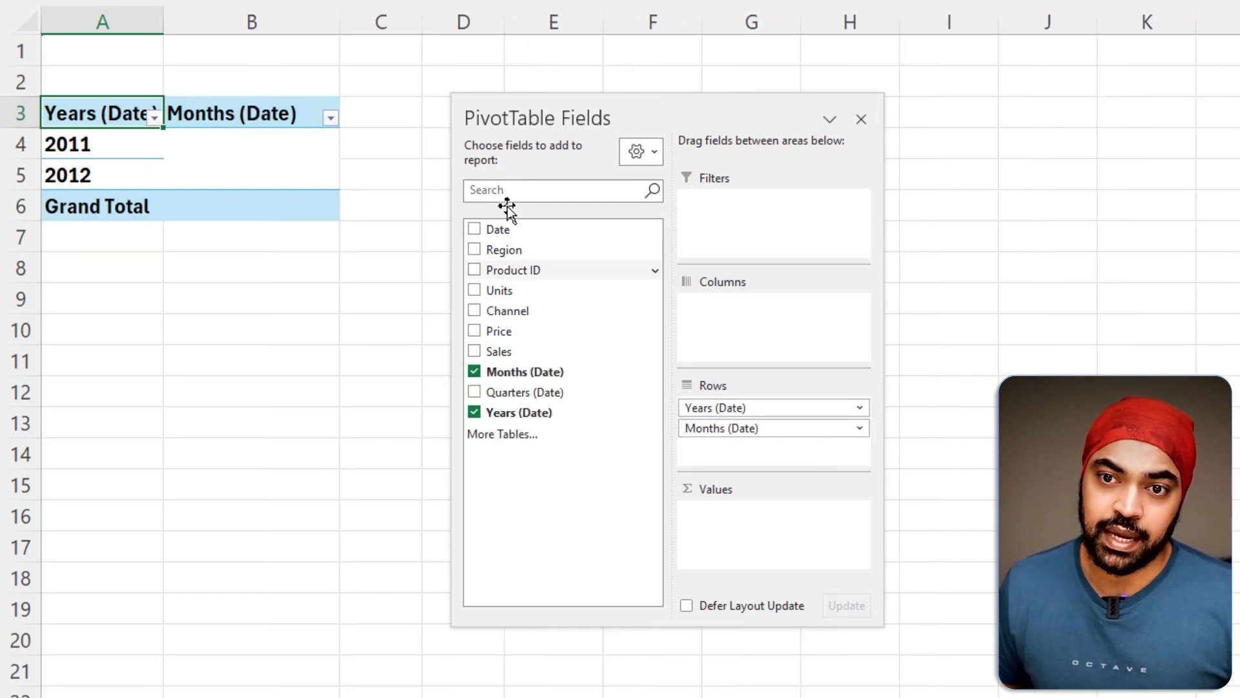
{"action": "left_click_drag", "start_coordinate": [517, 270], "coordinate": [743, 449]}
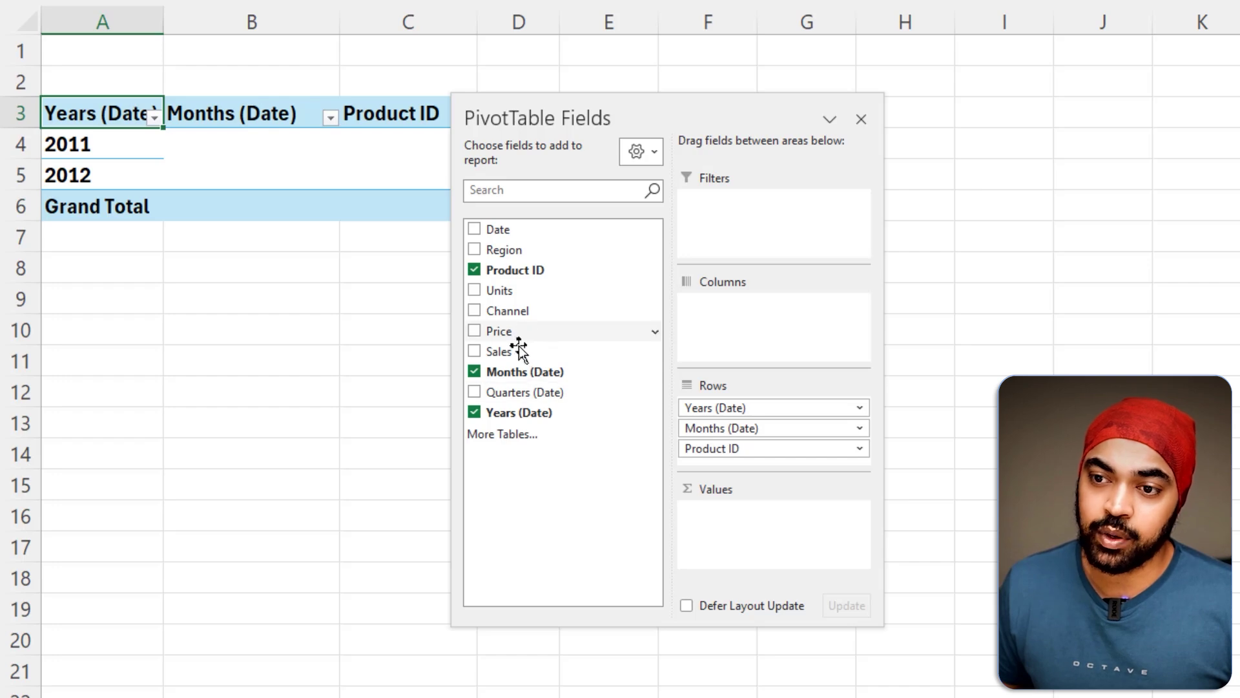
{"action": "left_click_drag", "start_coordinate": [514, 350], "coordinate": [775, 546]}
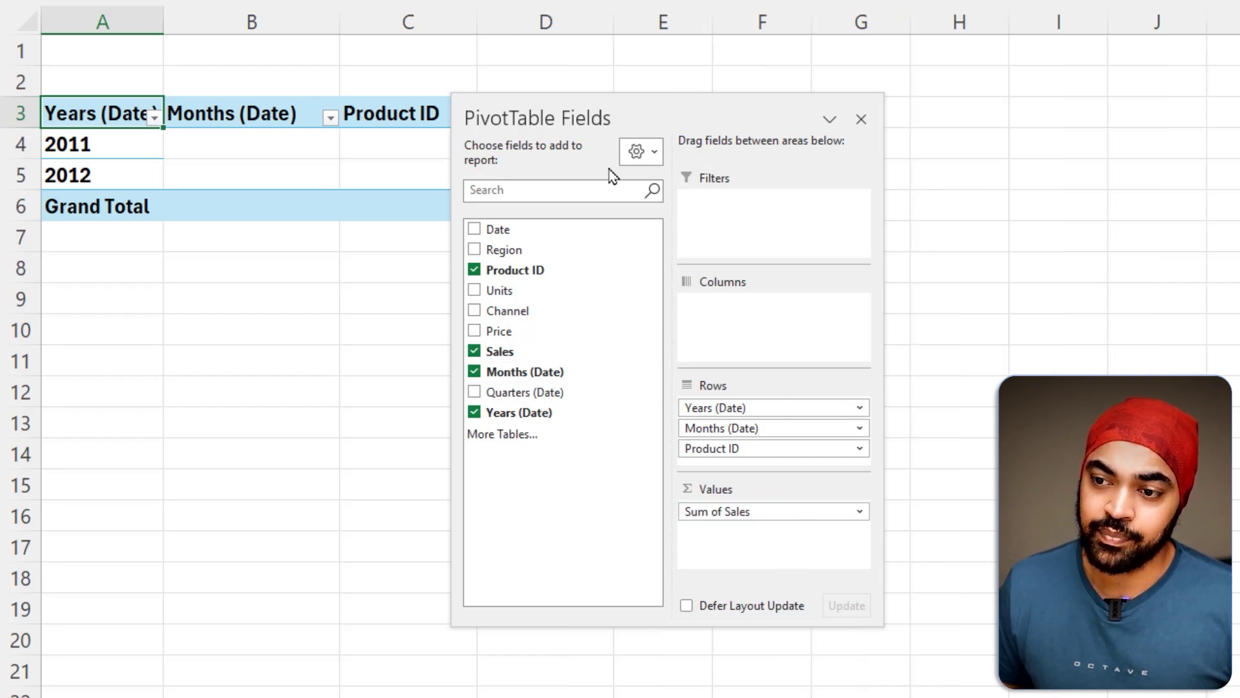
{"action": "left_click_drag", "start_coordinate": [562, 122], "coordinate": [648, 164]}
- Expand 2011 into months and January into individual Product IDs
{"action": "right_click", "coordinate": [99, 146]}
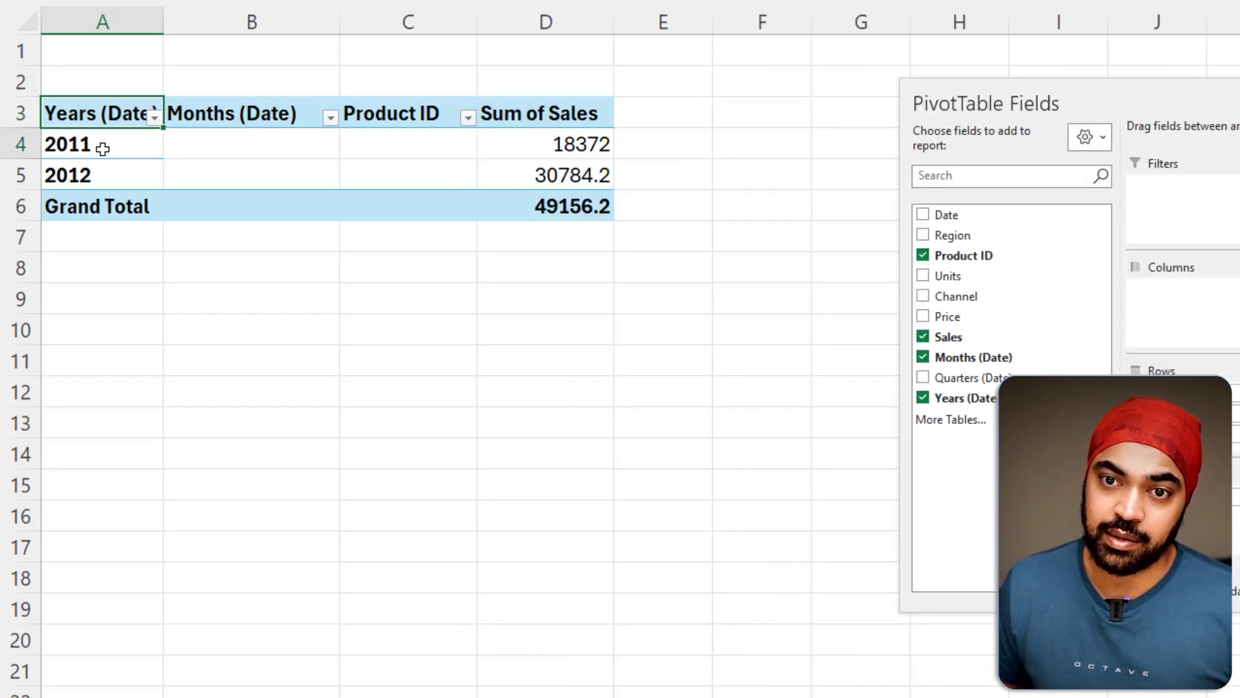
{"action": "mouse_move", "coordinate": [168, 401]}
{"action": "left_click", "coordinate": [374, 403]}
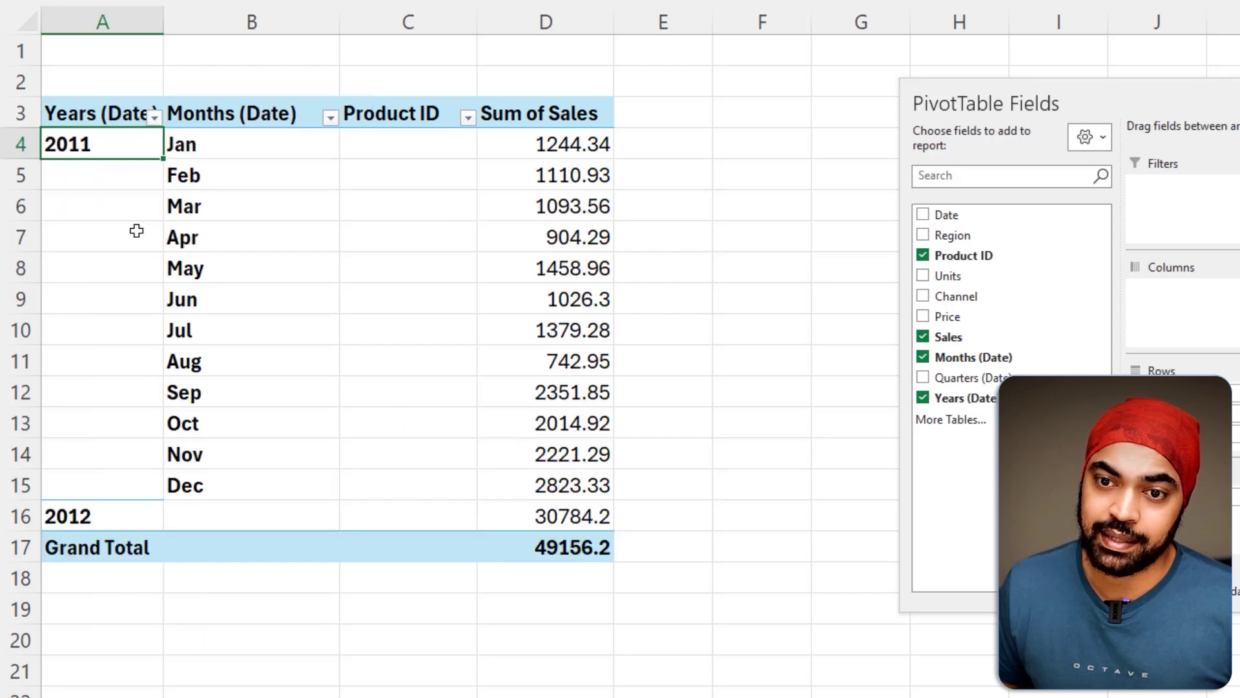
{"action": "right_click", "coordinate": [233, 144]}
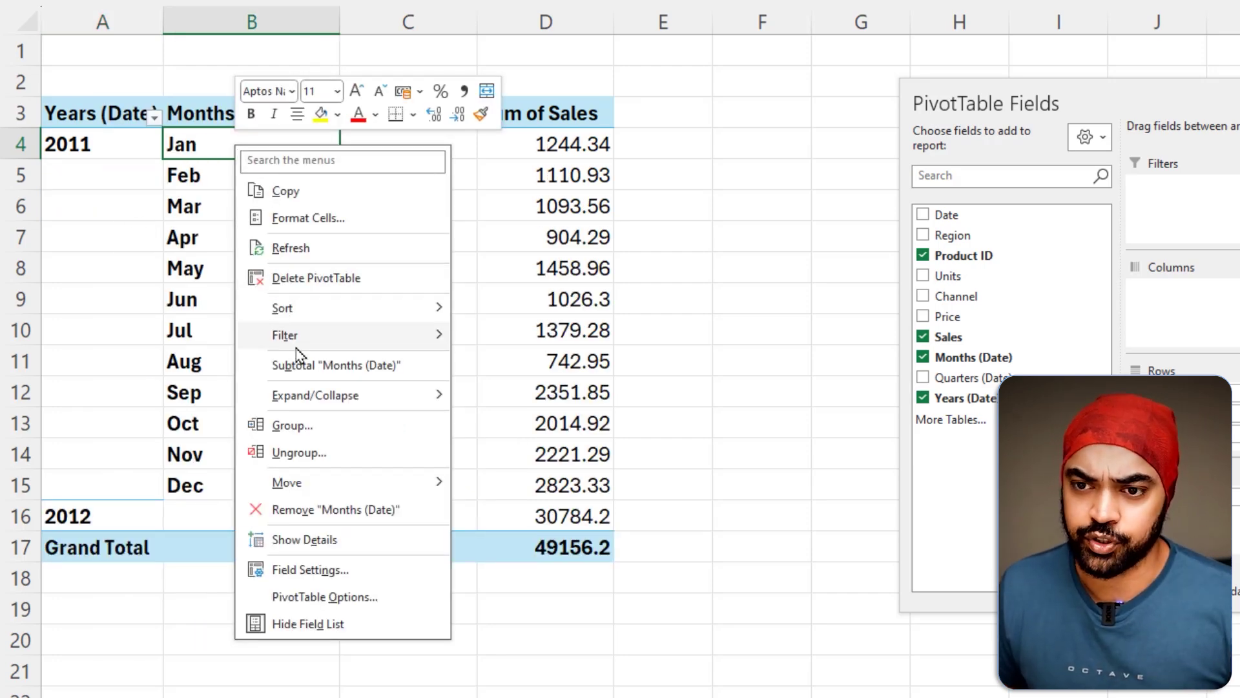
{"action": "mouse_move", "coordinate": [336, 397]}
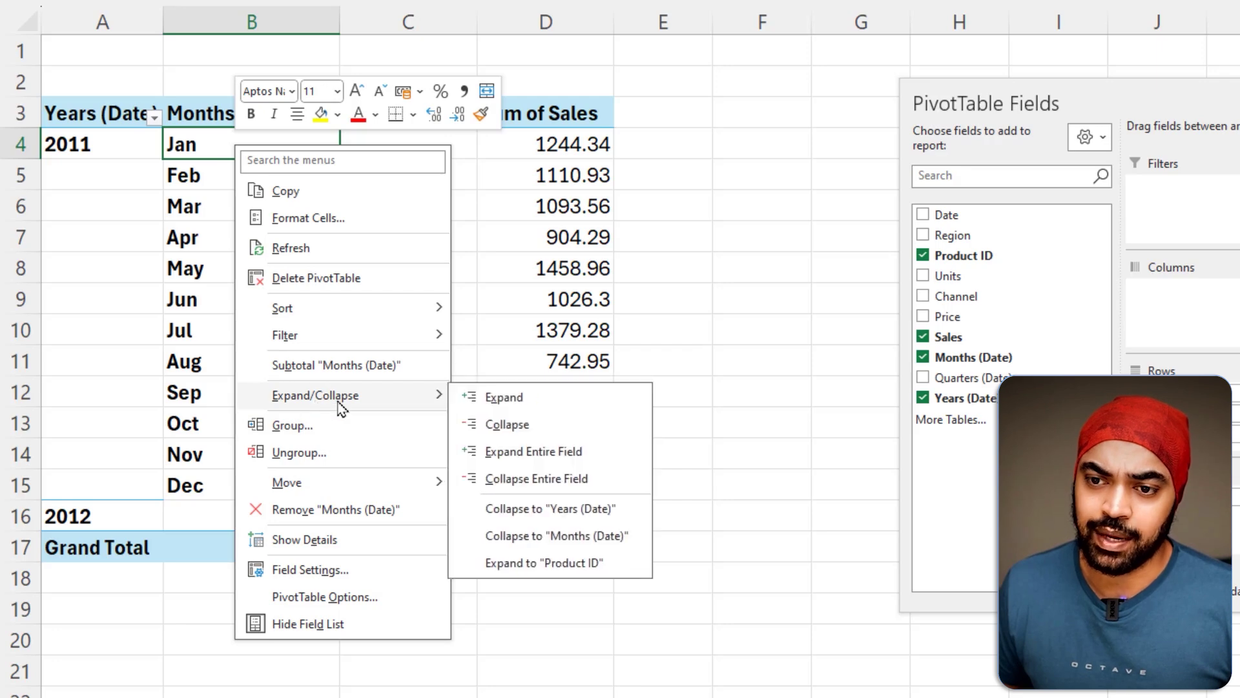
{"action": "left_click", "coordinate": [517, 559]}
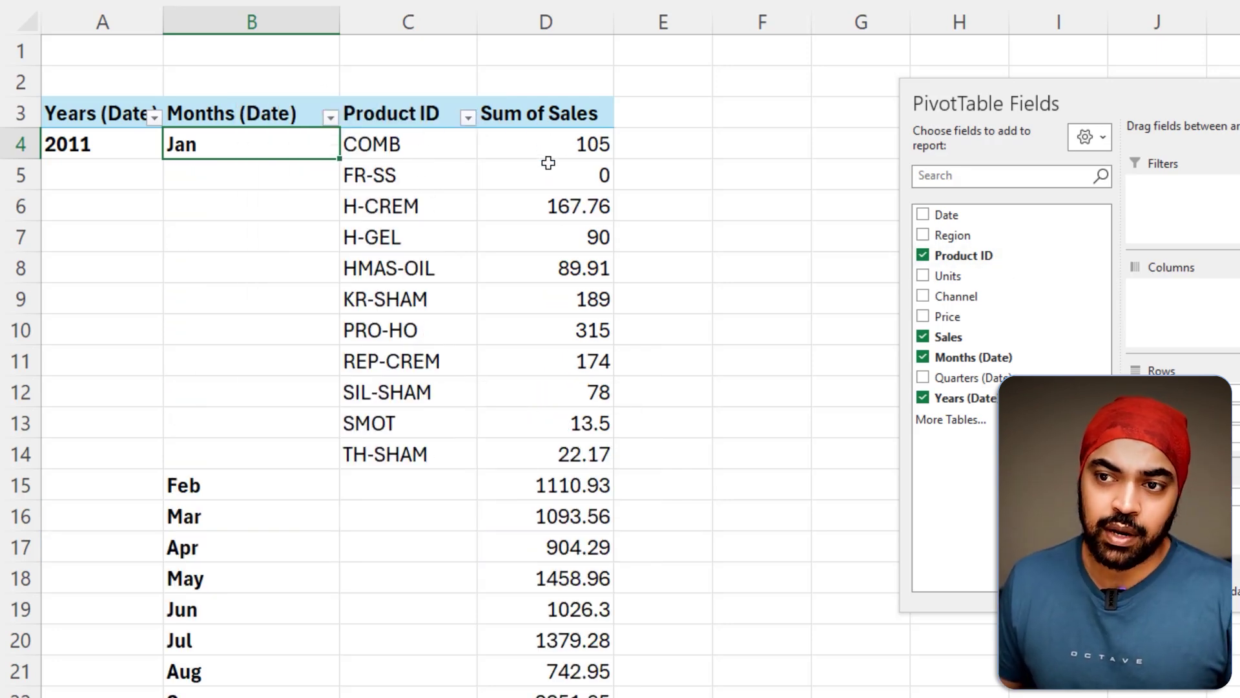
- Sort January's products by Sum of Sales, largest to smallest
{"action": "mouse_move", "coordinate": [548, 163]}
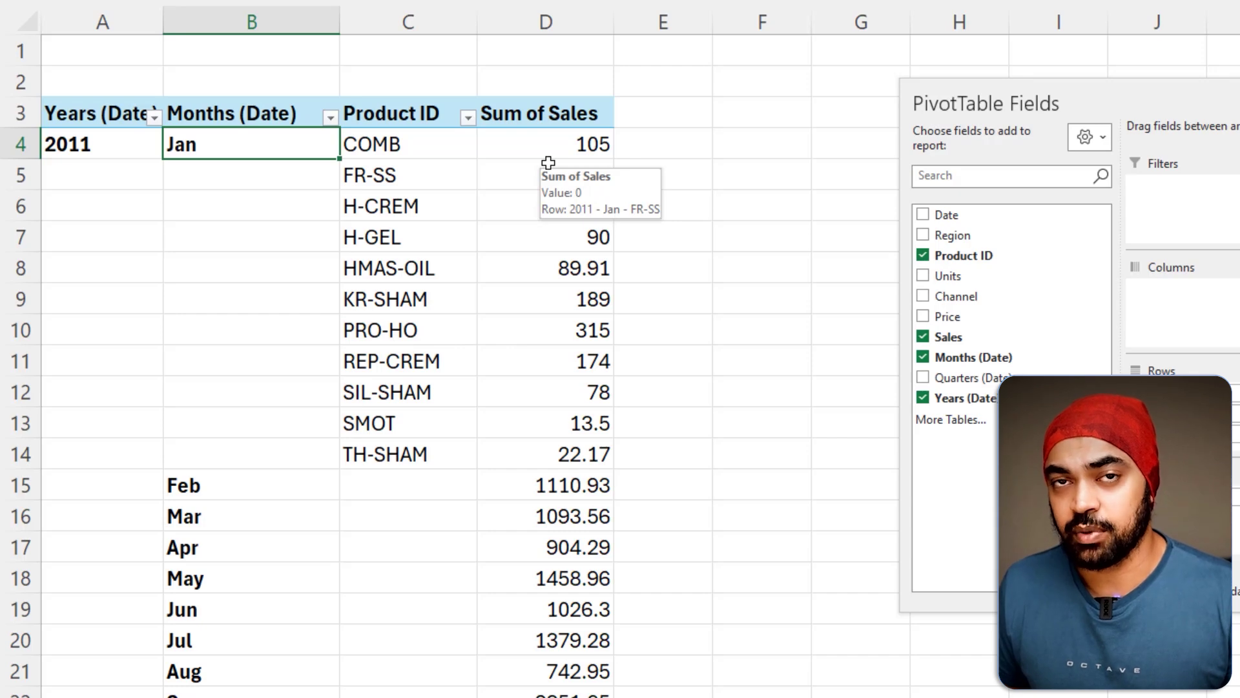
{"action": "right_click", "coordinate": [564, 210]}
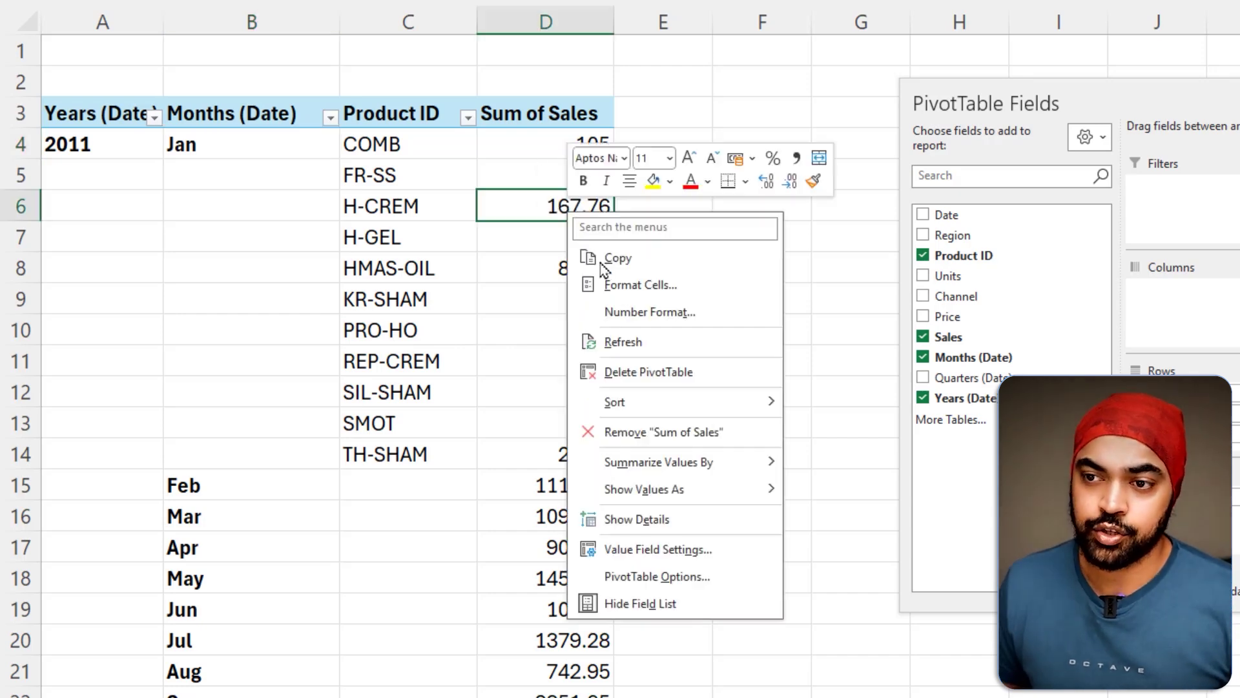
{"action": "mouse_move", "coordinate": [672, 407]}
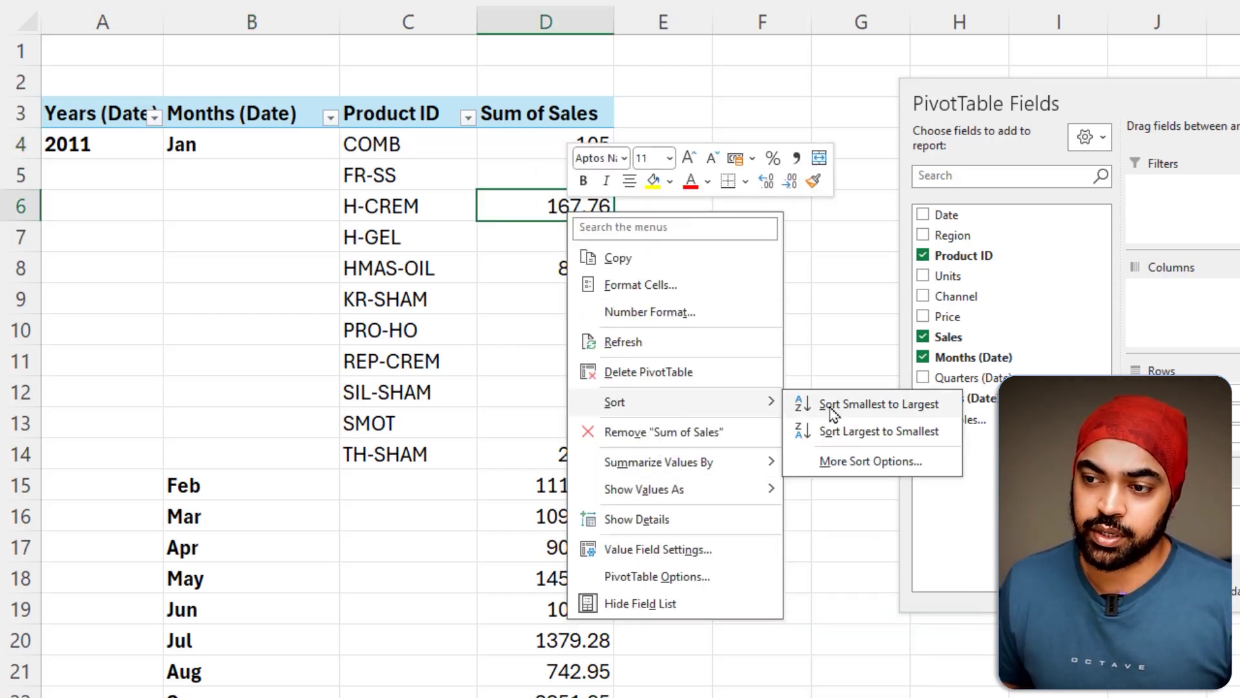
{"action": "left_click", "coordinate": [839, 431]}
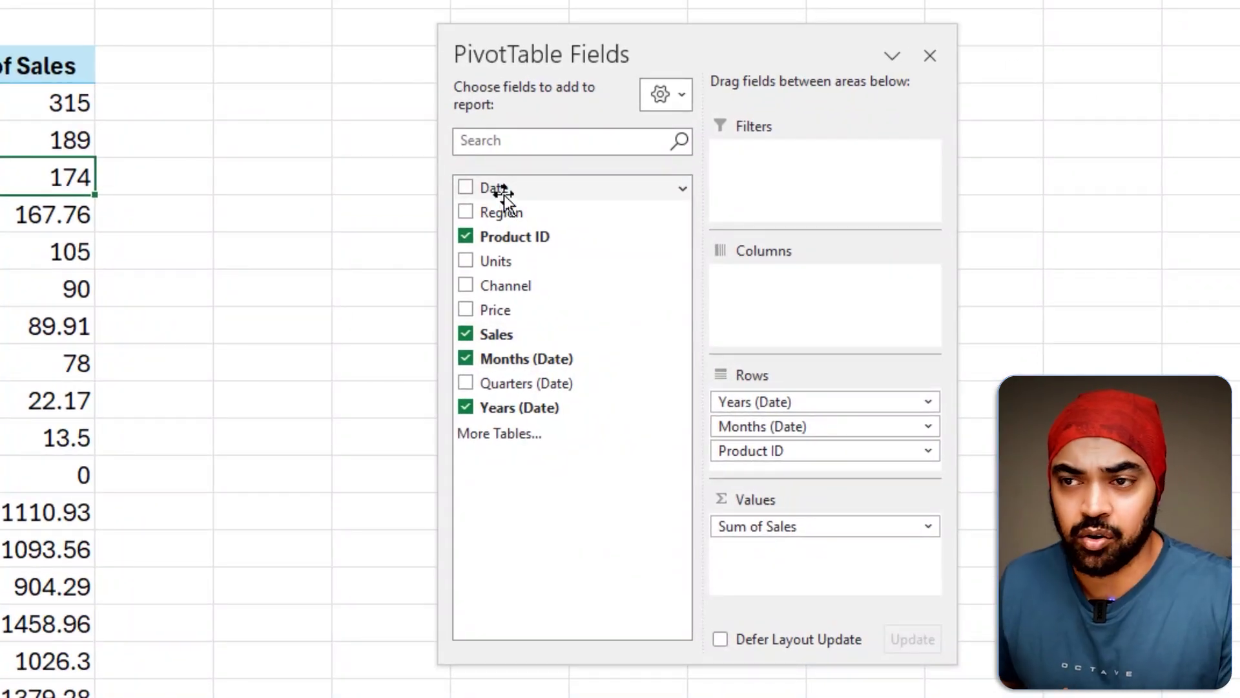
{"action": "left_click_drag", "start_coordinate": [503, 192], "coordinate": [787, 550]}
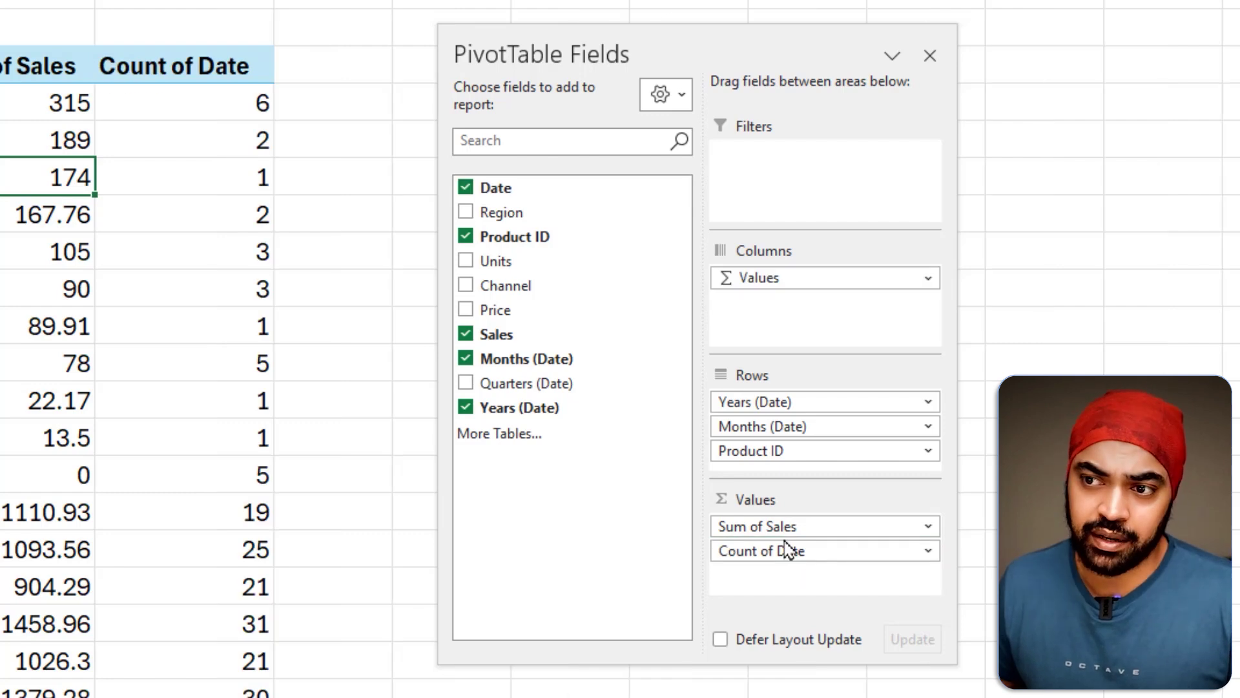
{"action": "left_click_drag", "start_coordinate": [549, 55], "coordinate": [1071, 47]}
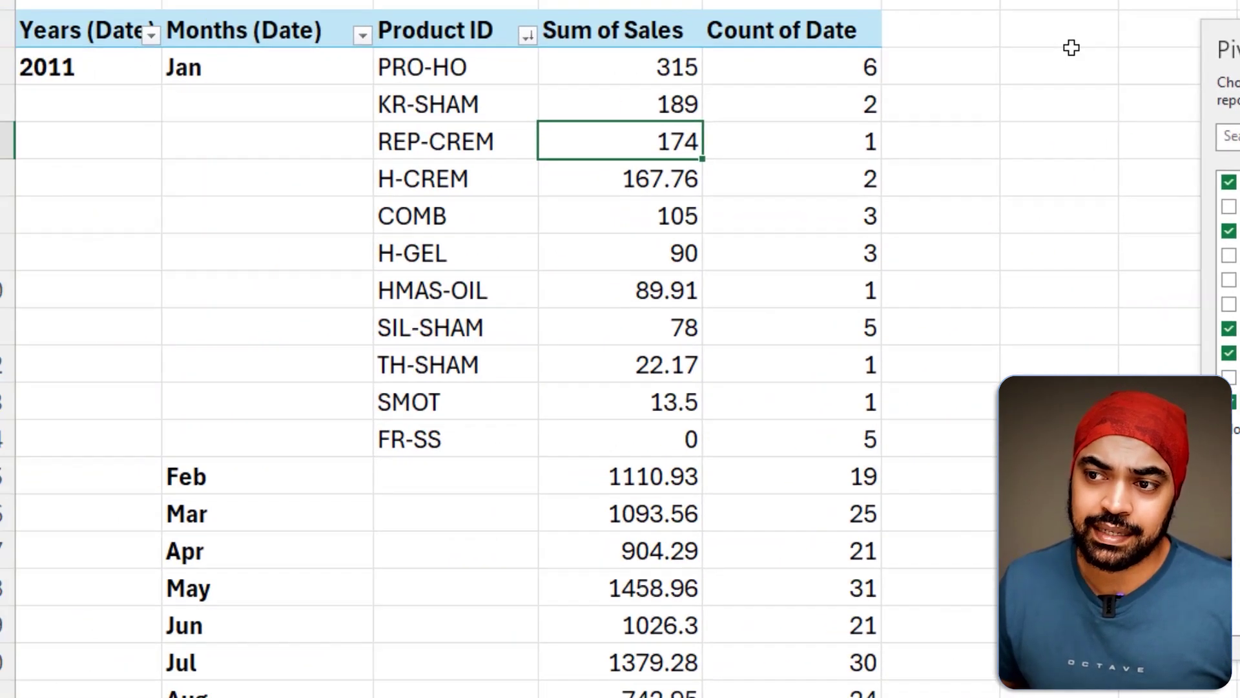
{"action": "mouse_move", "coordinate": [827, 52]}
{"action": "left_mouse_down"}
{"action": "mouse_move", "coordinate": [900, 122]}
{"action": "mouse_move", "coordinate": [911, 177]}
{"action": "left_mouse_up"}
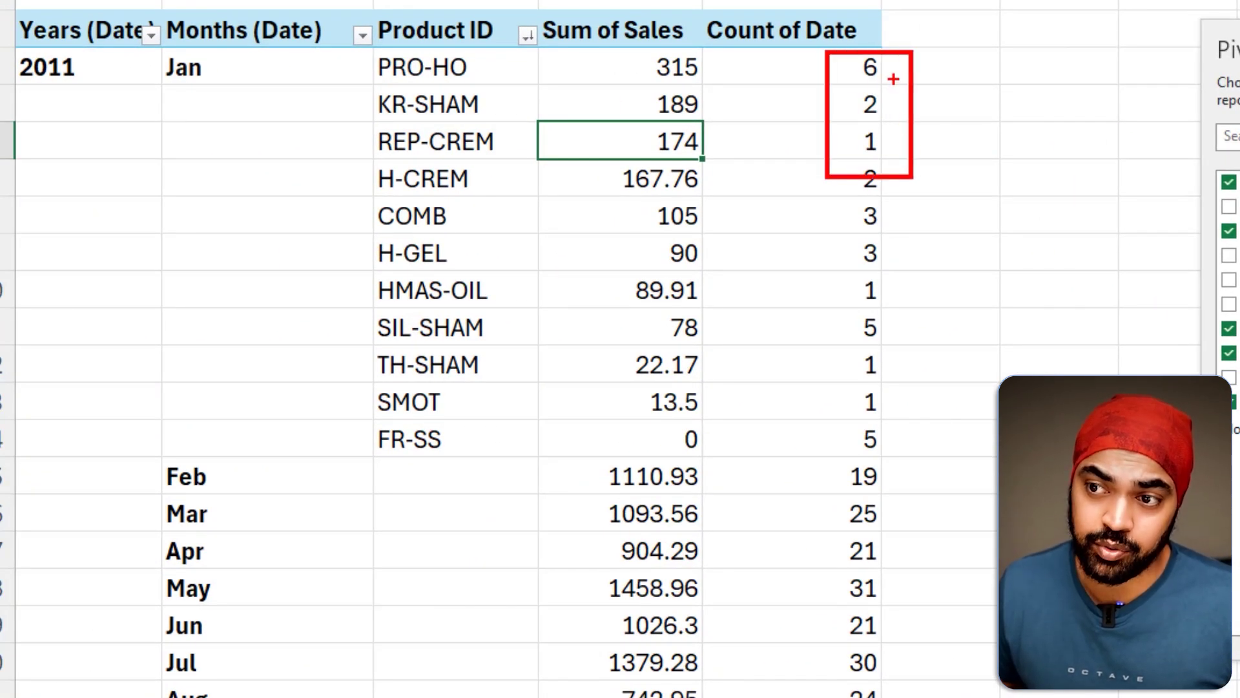
{"action": "left_click_drag", "start_coordinate": [883, 118], "coordinate": [920, 98]}
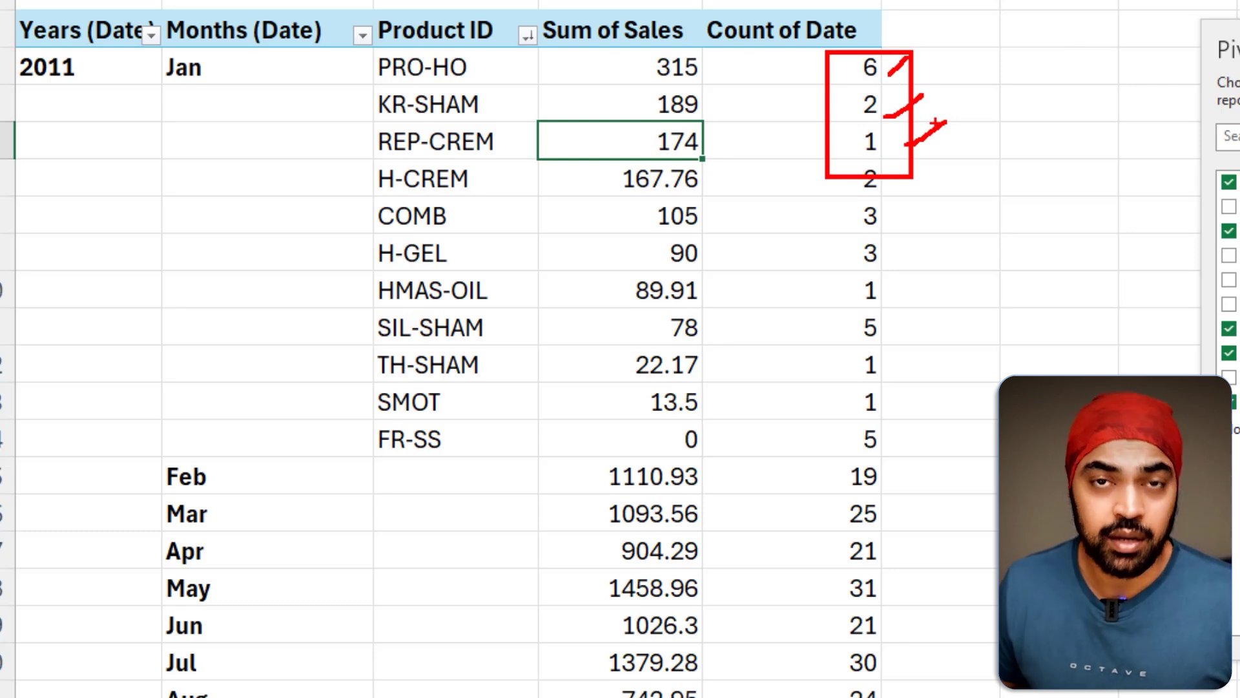
{"action": "key", "text": "e"}
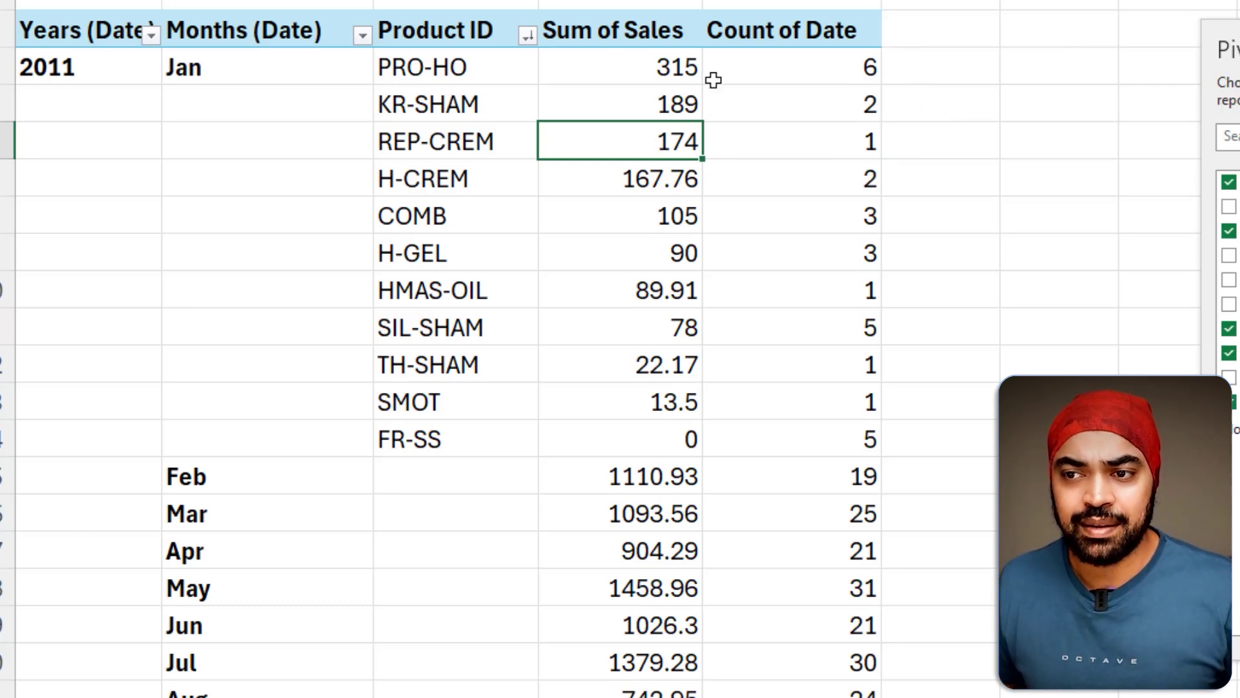
{"action": "left_click_drag", "start_coordinate": [607, 29], "coordinate": [715, 165]}
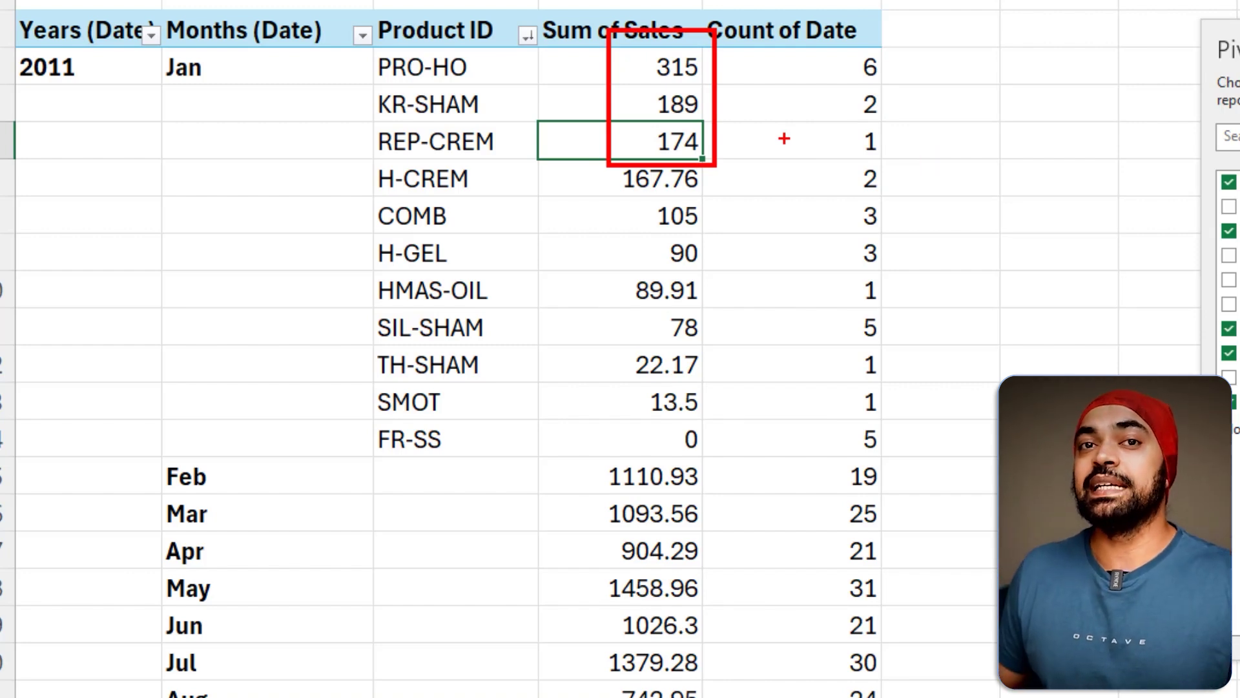
{"action": "mouse_move", "coordinate": [884, 41]}
{"action": "left_mouse_down"}
{"action": "mouse_move", "coordinate": [905, 44]}
{"action": "mouse_move", "coordinate": [911, 142]}
{"action": "left_mouse_up"}
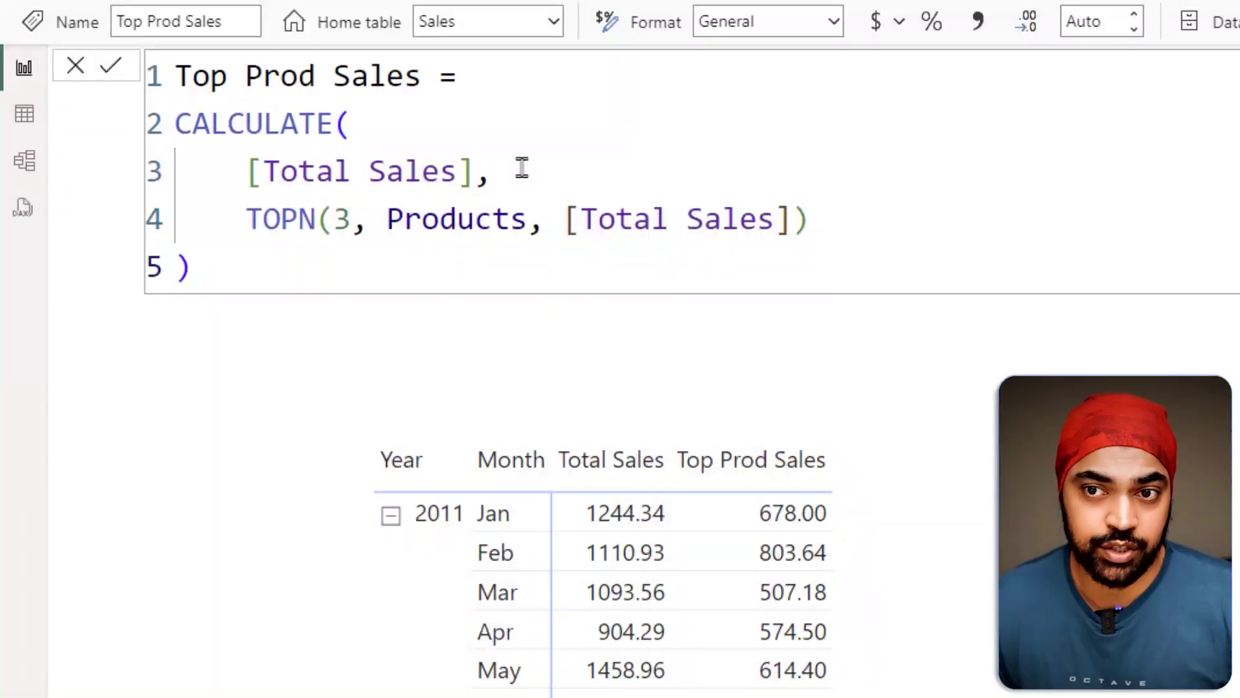
- Move the TOPN expression into a new variable VAR Top3ProdTable = TOPN(3, Products, [Total Sales])
{"action": "left_click", "coordinate": [536, 70]}
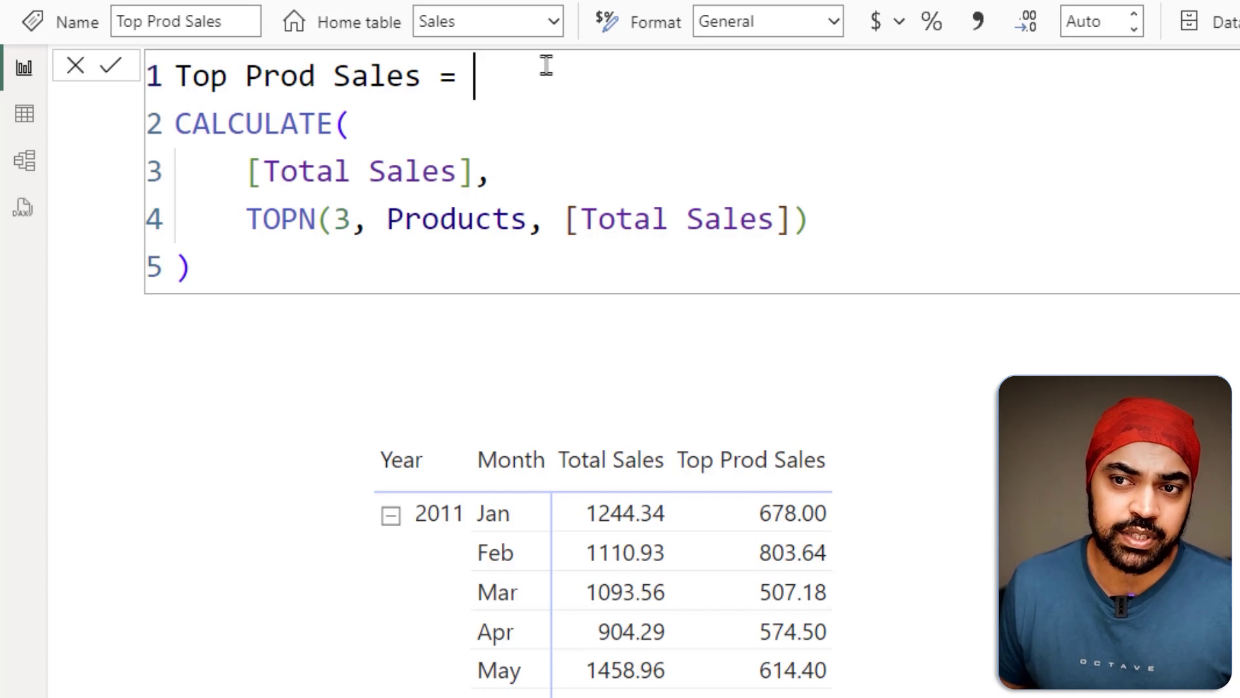
{"action": "key", "text": "Return"}
{"action": "type", "text": "VAR"}
{"action": "key", "text": "BackSpace"}
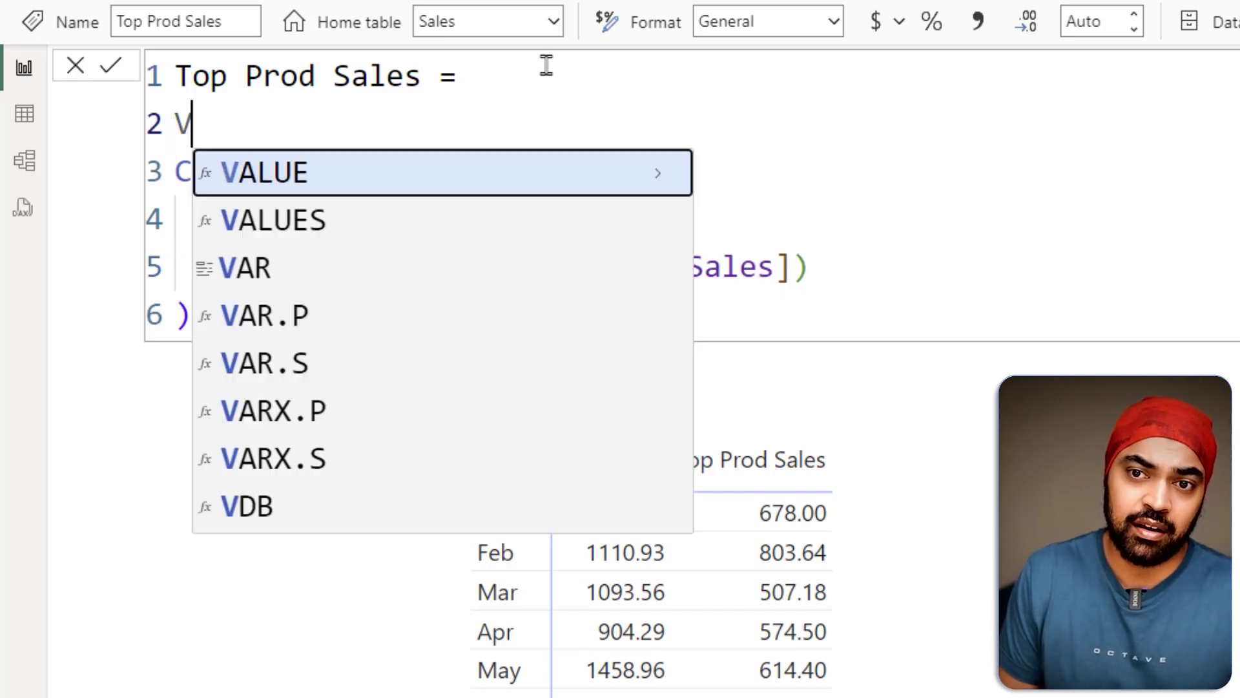
{"action": "type", "text": "AR"}
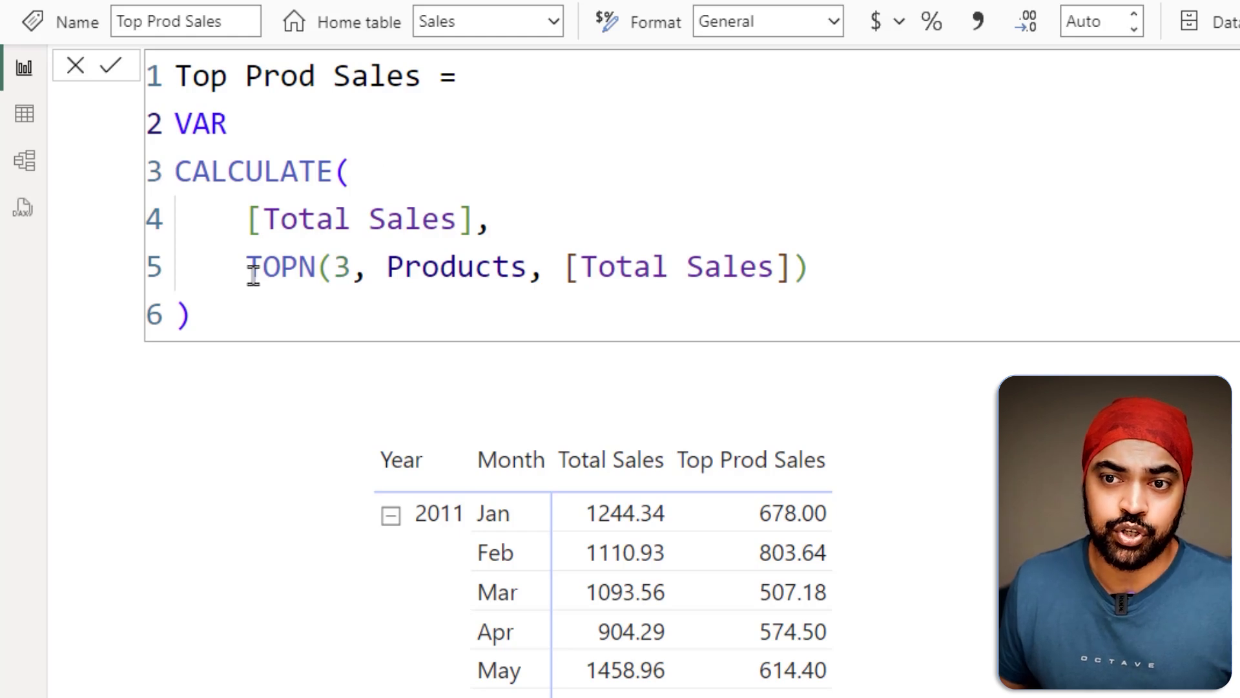
{"action": "left_click", "coordinate": [421, 270]}
{"action": "key", "text": "alt+Up"}
{"action": "key", "text": "alt+Up"}
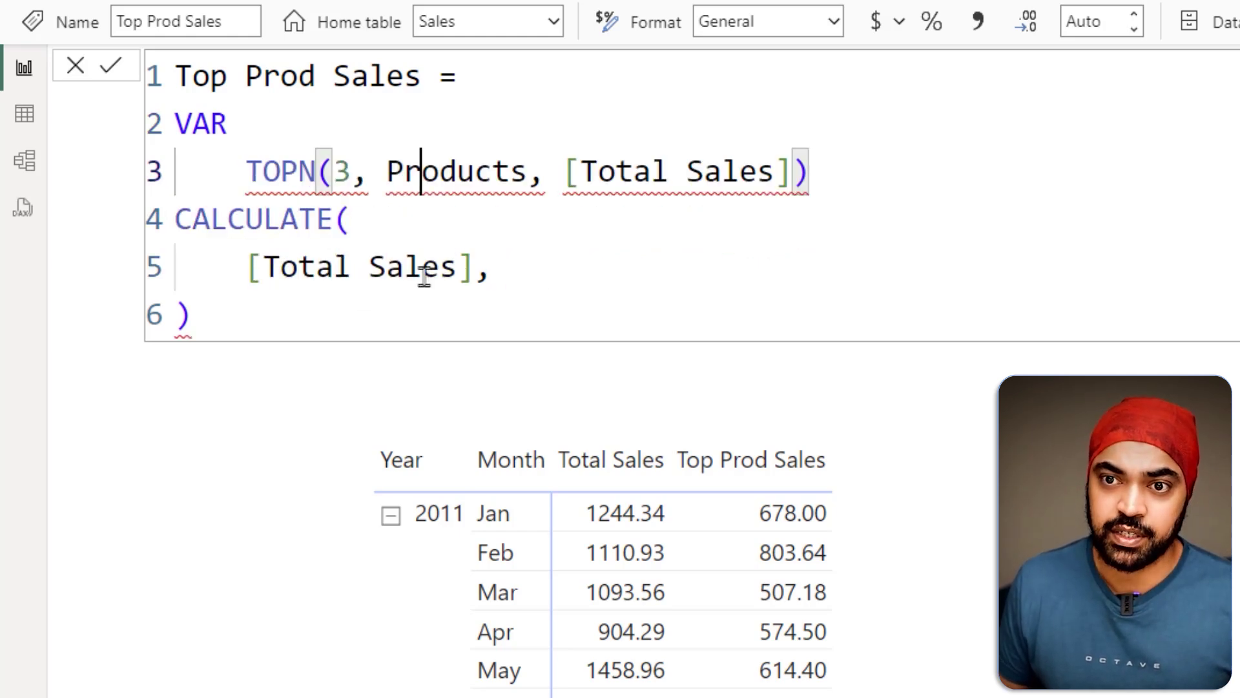
{"action": "key", "text": "Up"}
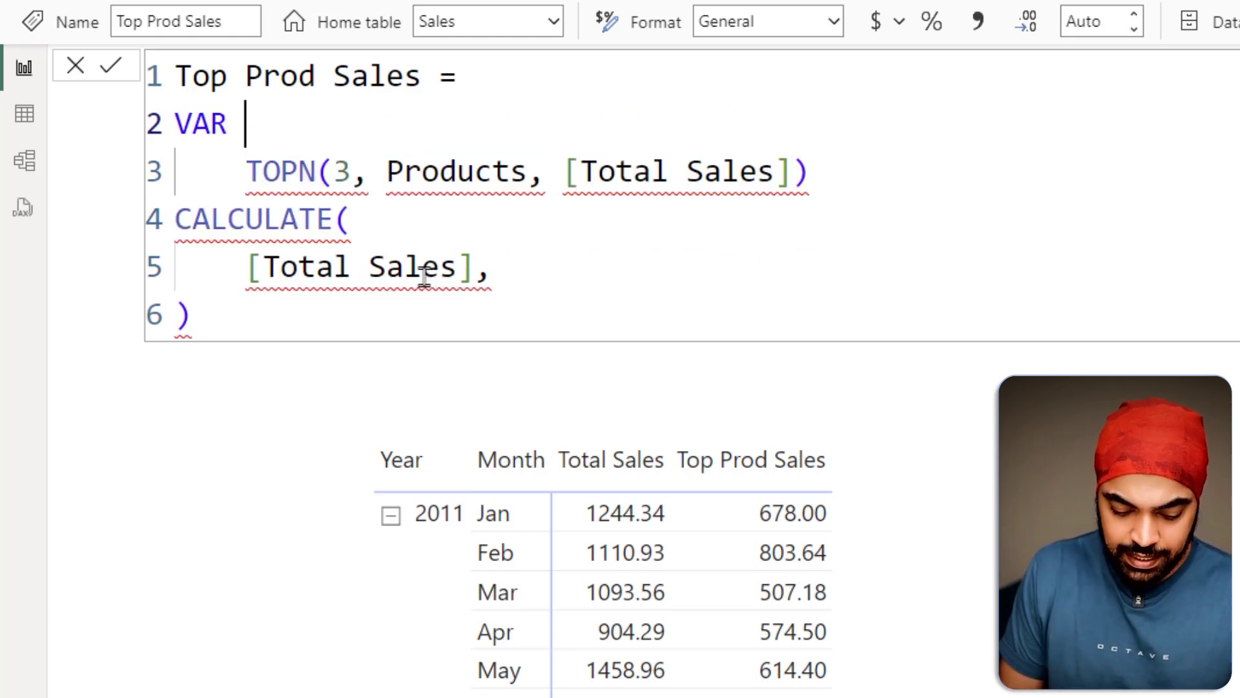
{"action": "type", "text": "Top3 Prod"}
{"action": "key", "text": "BackSpace"}
{"action": "key", "text": "BackSpace"}
{"action": "key", "text": "BackSpace"}
{"action": "key", "text": "BackSpace"}
{"action": "key", "text": "BackSpace"}
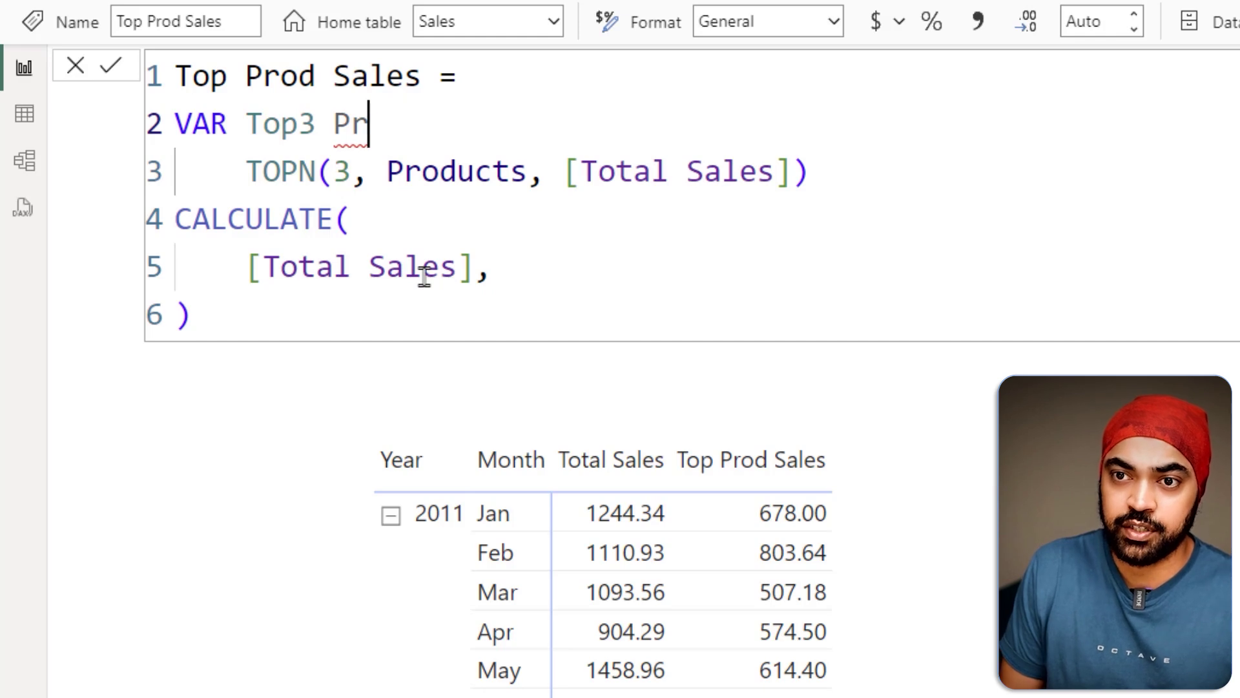
{"action": "type", "text": "ProdTable ="}
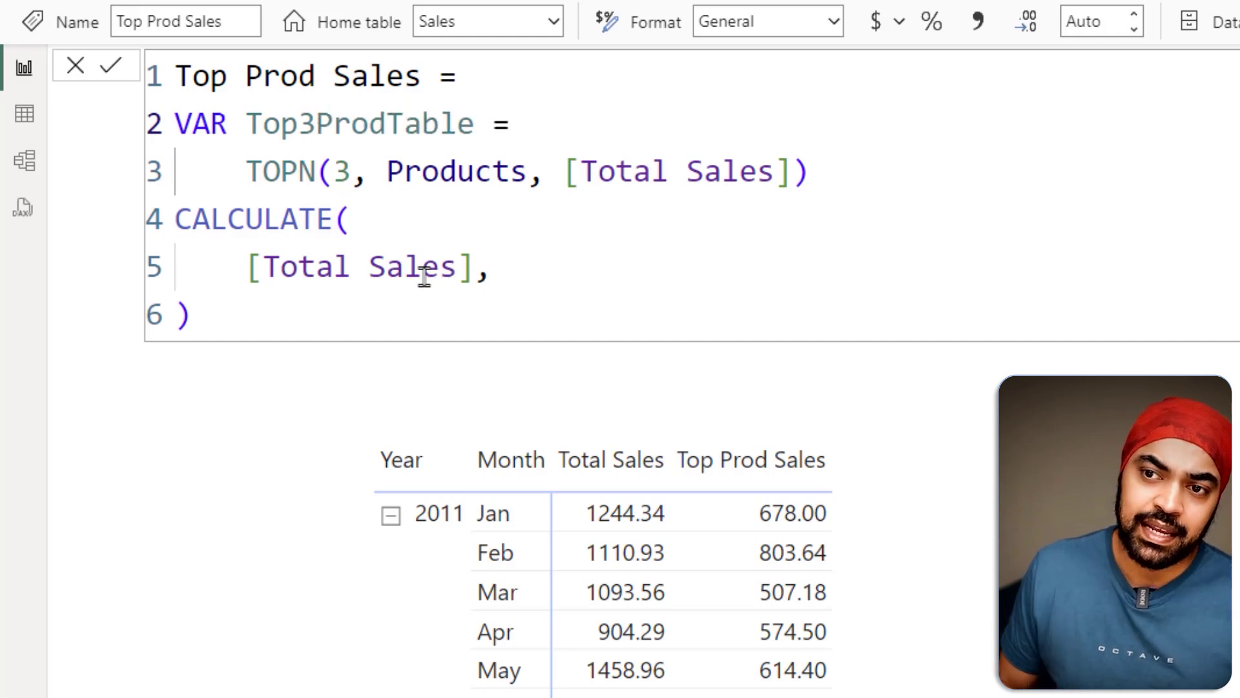
{"action": "key", "text": "Right"}
{"action": "key", "text": "Home"}
{"action": "key", "text": "BackSpace"}
{"action": "key", "text": "BackSpace"}
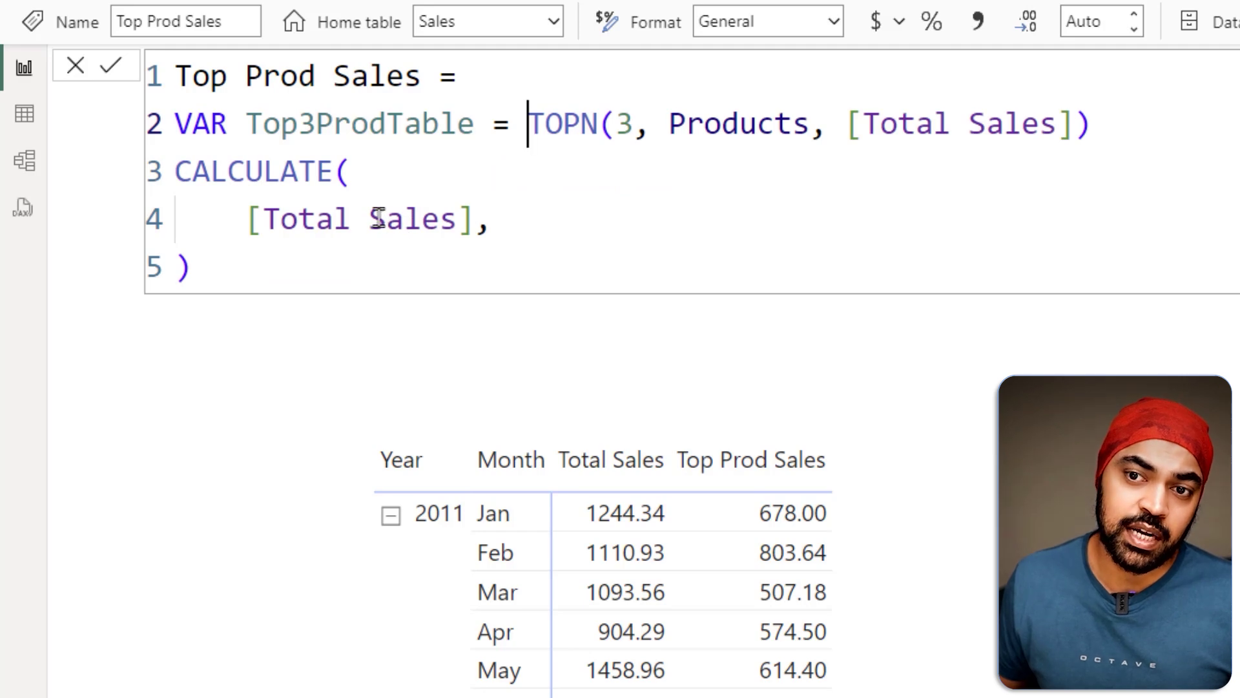
- Add RETURN and pass Top3ProdTable as CALCULATE's filter argument
{"action": "key", "text": "Return"}
{"action": "type", "text": "RETURN"}
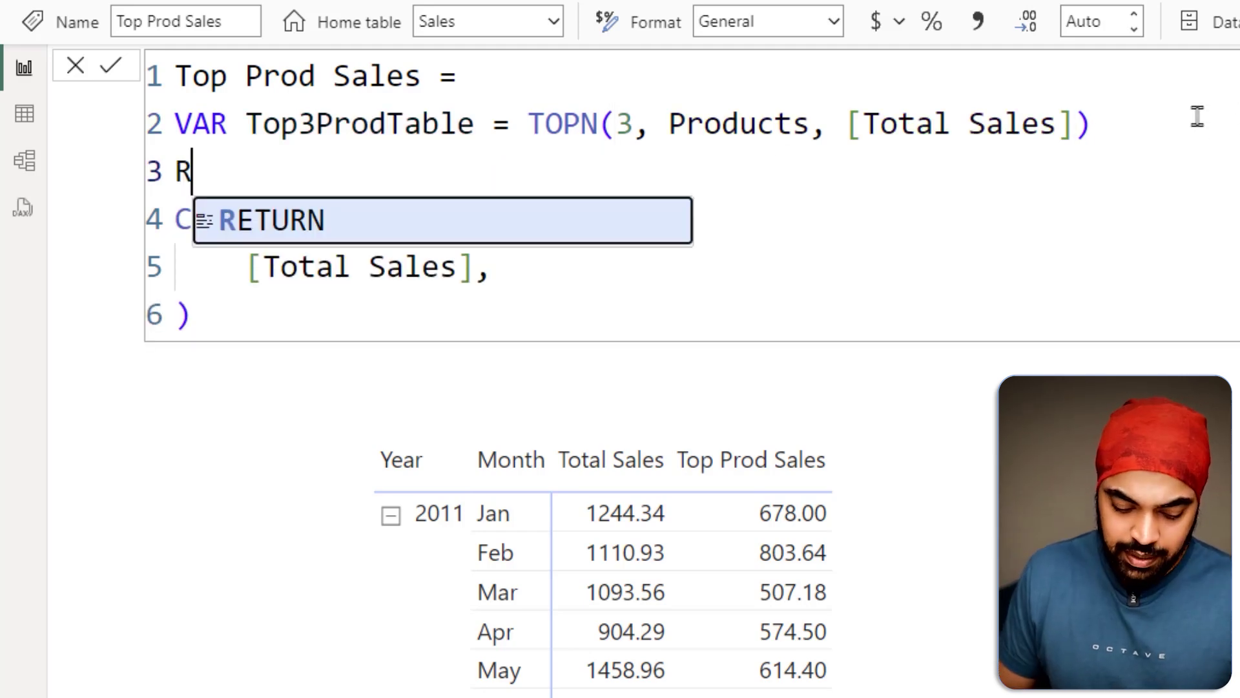
{"action": "key", "text": "Escape"}
{"action": "key", "text": "Down"}
{"action": "key", "text": "Down"}
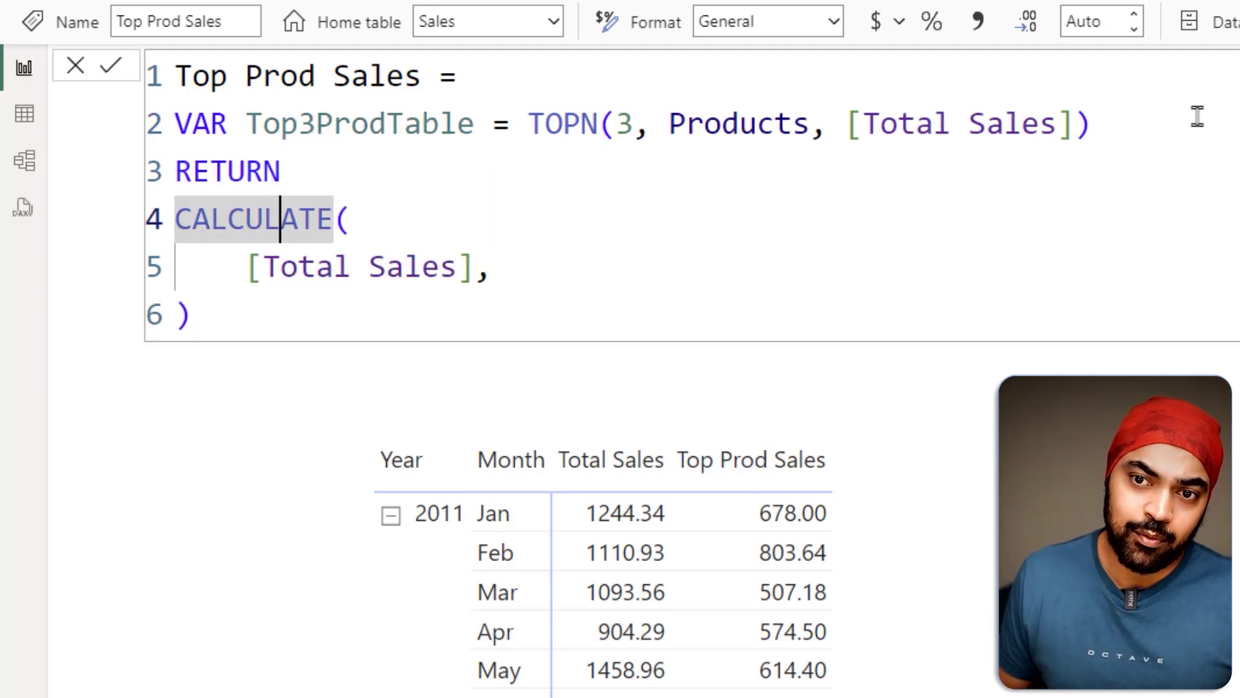
{"action": "key", "text": "Right"}
{"action": "key", "text": "Right"}
{"action": "key", "text": "Right"}
{"action": "key", "text": "Right"}
{"action": "key", "text": "Right"}
{"action": "key", "text": "Right"}
{"action": "key", "text": "Right"}
{"action": "key", "text": "Right"}
{"action": "key", "text": "Right"}
{"action": "key", "text": "Right"}
{"action": "key", "text": "Right"}
{"action": "key", "text": "Right"}
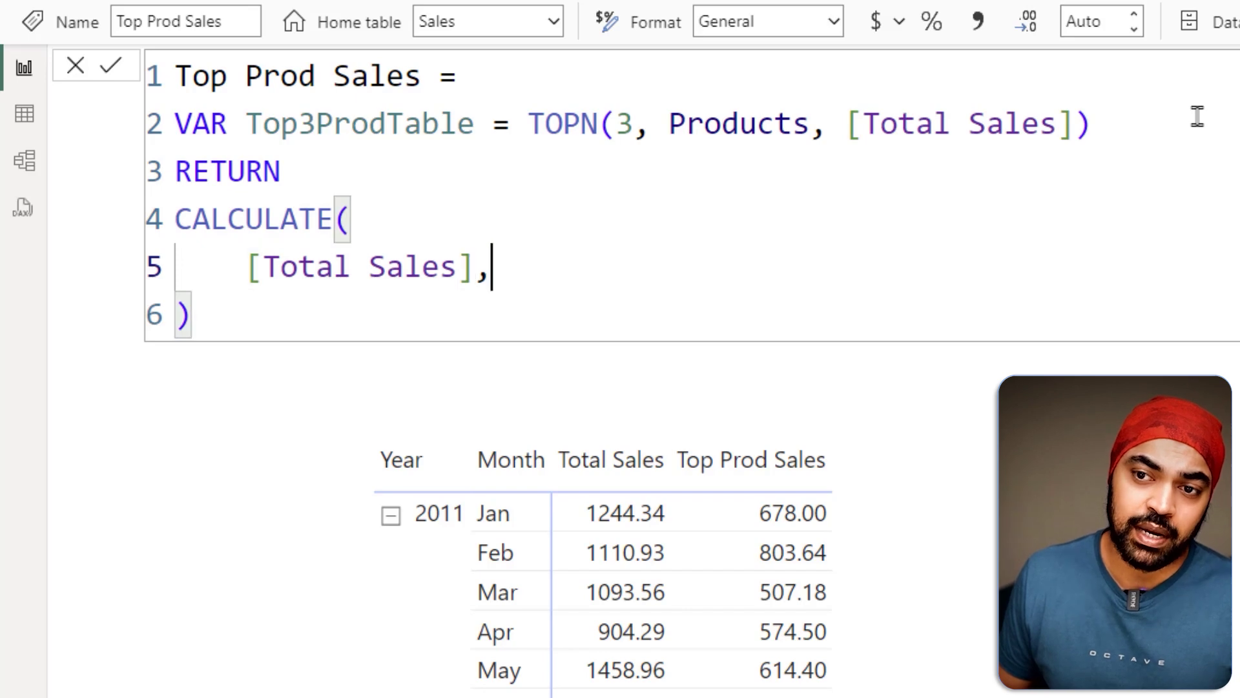
{"action": "key", "text": "Return"}
{"action": "type", "text": "top"}
{"action": "key", "text": "Tab"}
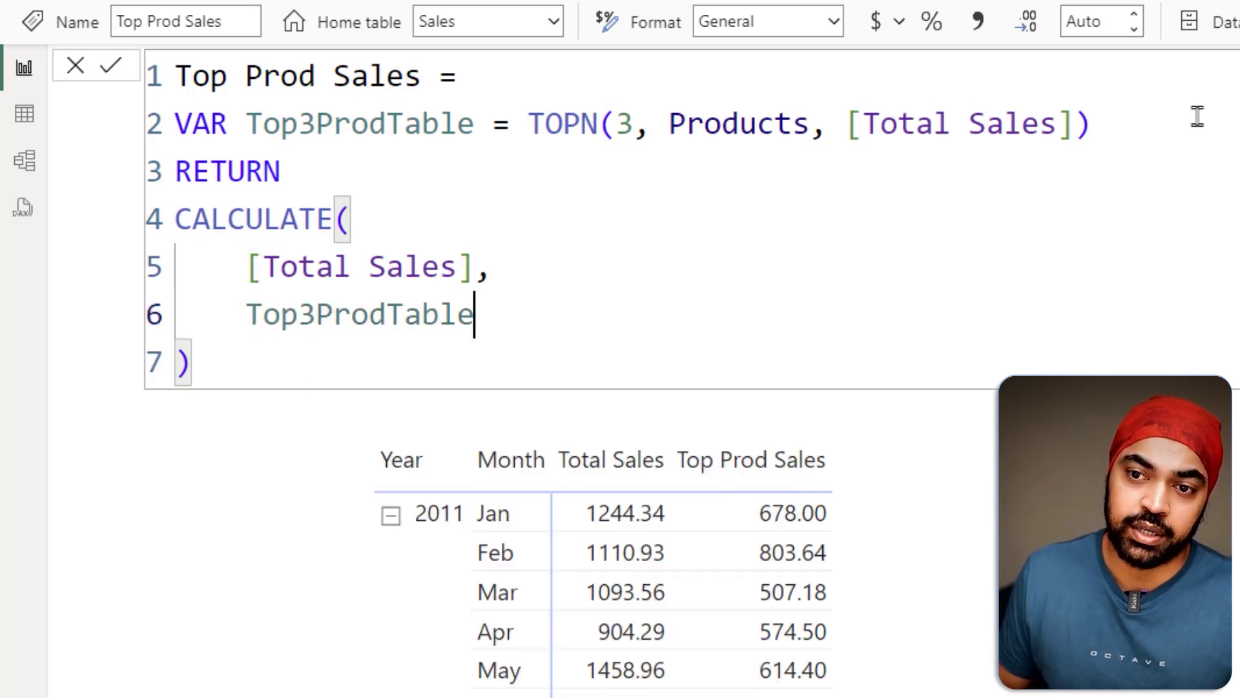
{"action": "key", "text": "Down"}
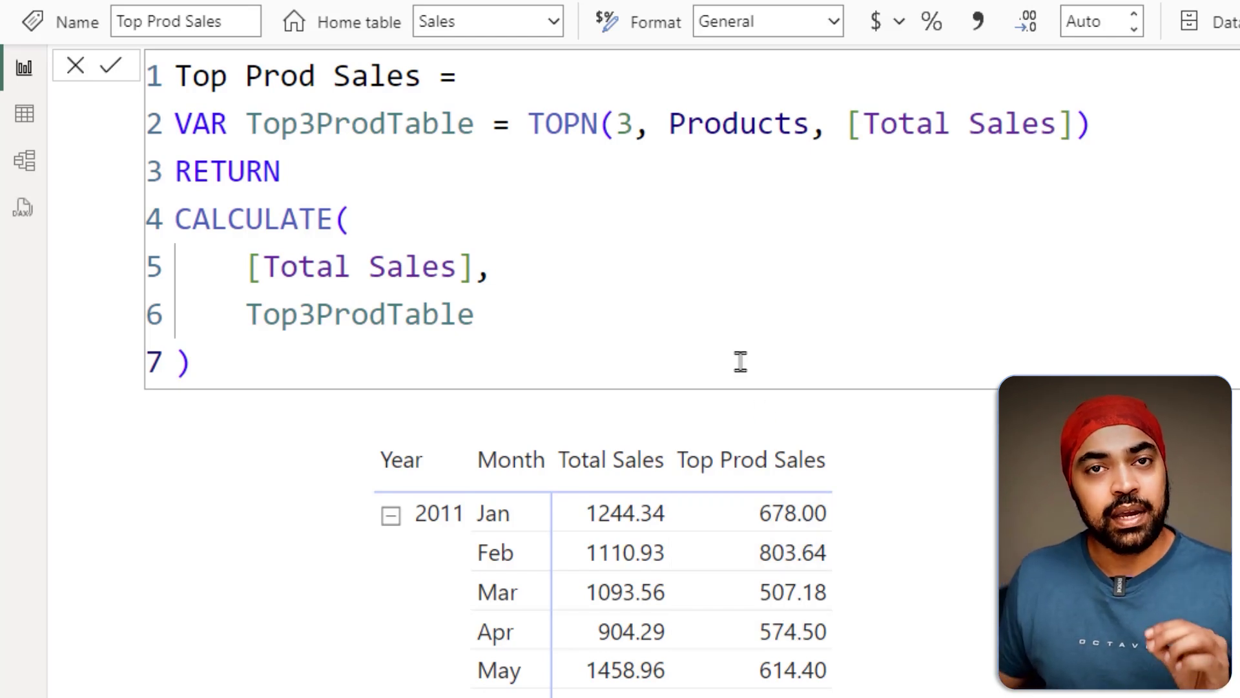
- Point out the TOPN variable and its use, then select the CALCULATE block
{"action": "left_click_drag", "start_coordinate": [530, 124], "coordinate": [1119, 102]}
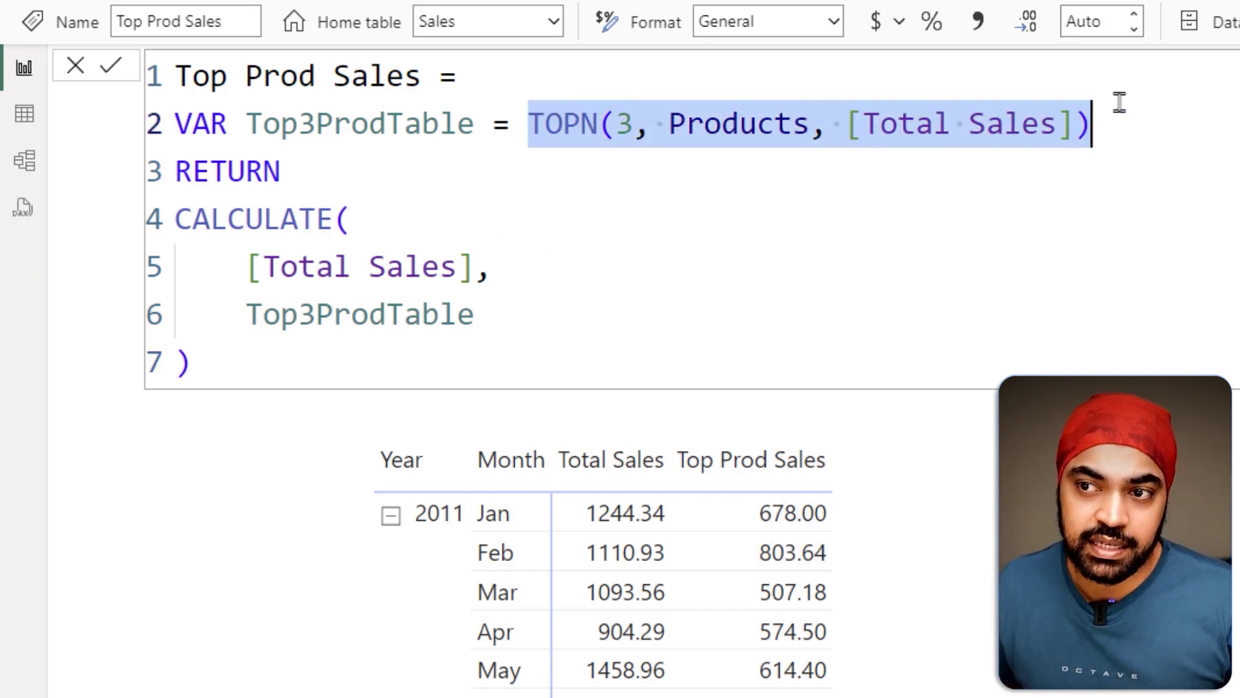
{"action": "left_click", "coordinate": [315, 312]}
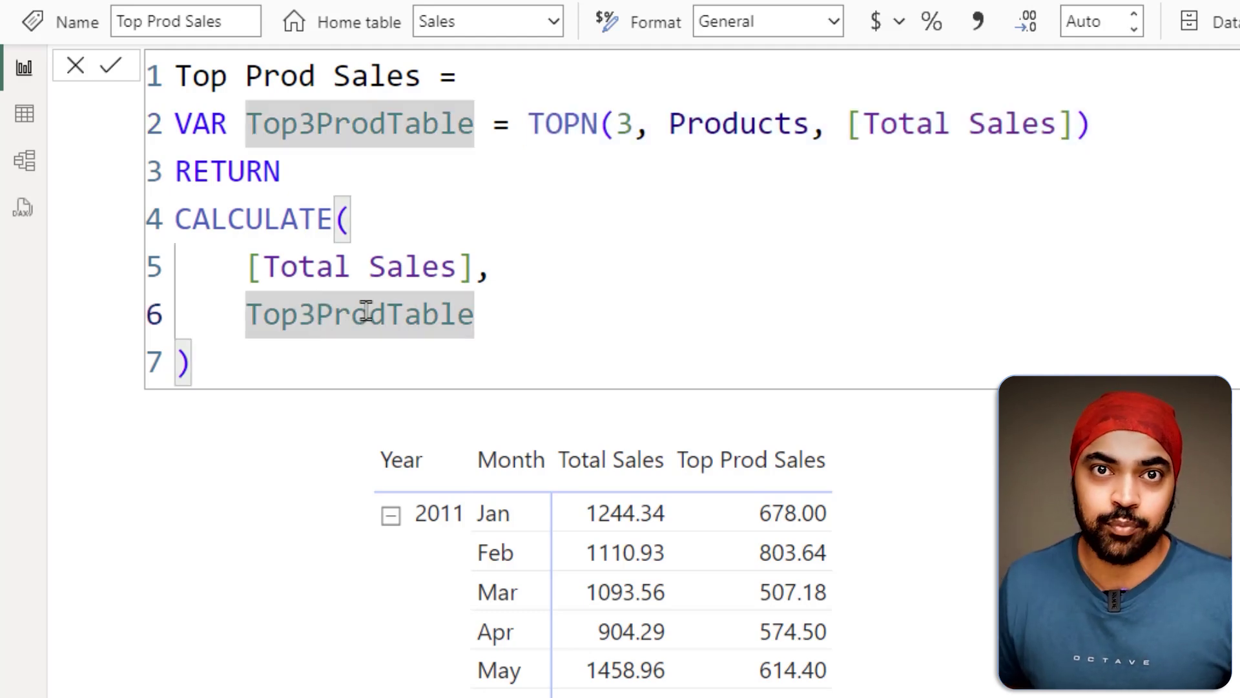
{"action": "key", "text": "Up"}
{"action": "key", "text": "Up"}
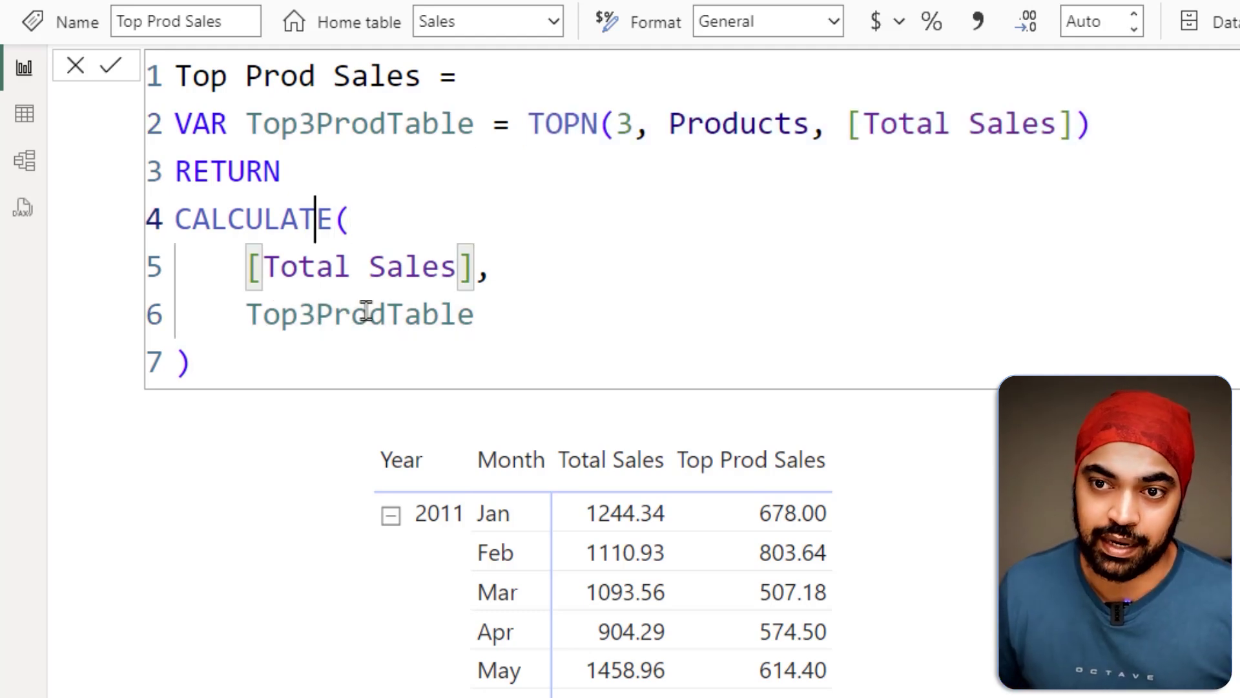
{"action": "key", "text": "shift+Down"}
{"action": "key", "text": "shift+Down"}
{"action": "key", "text": "shift+Down"}
- Comment out the CALCULATE block and return COUNTROWS(Top3ProdTable) instead
{"action": "key", "text": "ctrl+slash"}
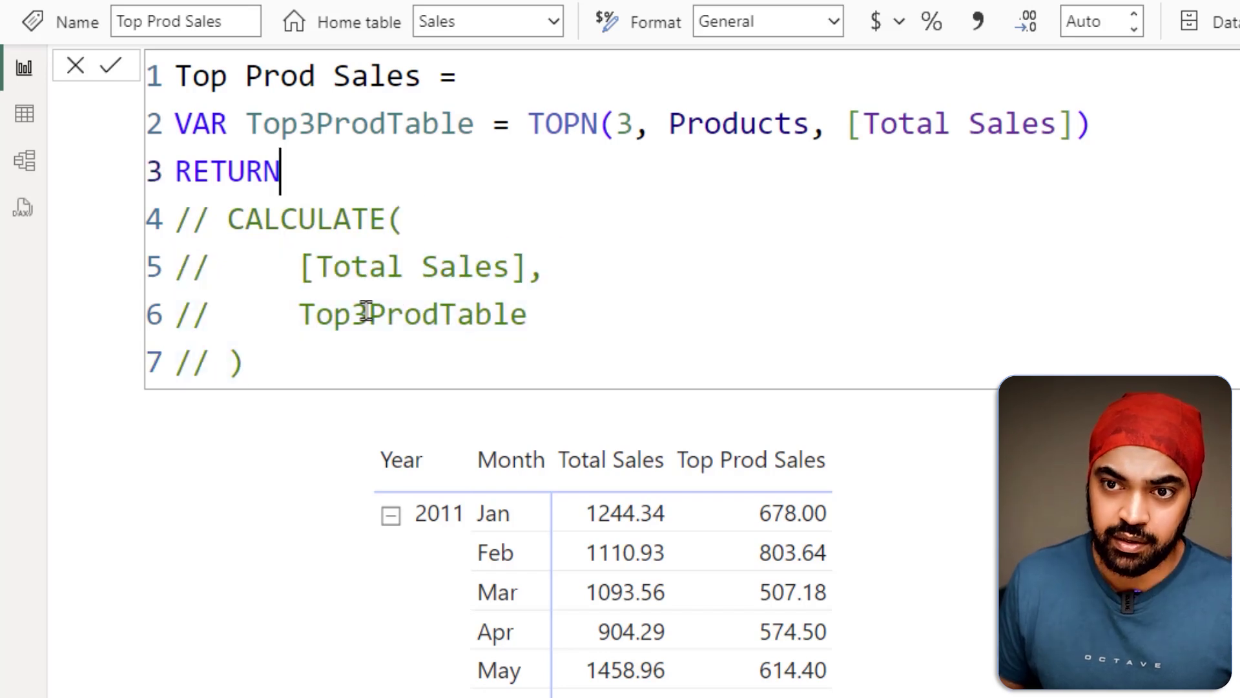
{"action": "key", "text": "Return"}
{"action": "type", "text": "count"}
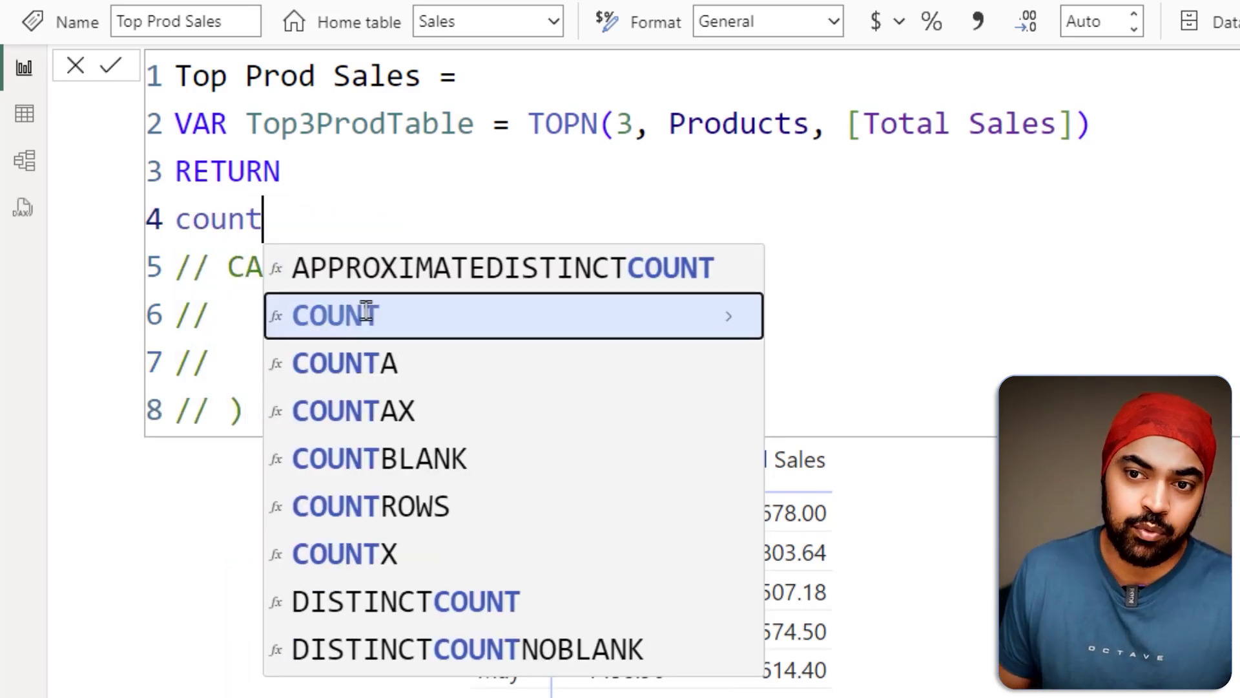
{"action": "key", "text": "Down"}
{"action": "key", "text": "Down"}
{"action": "key", "text": "Down"}
{"action": "key", "text": "Down"}
{"action": "key", "text": "Tab"}
{"action": "type", "text": "pro"}
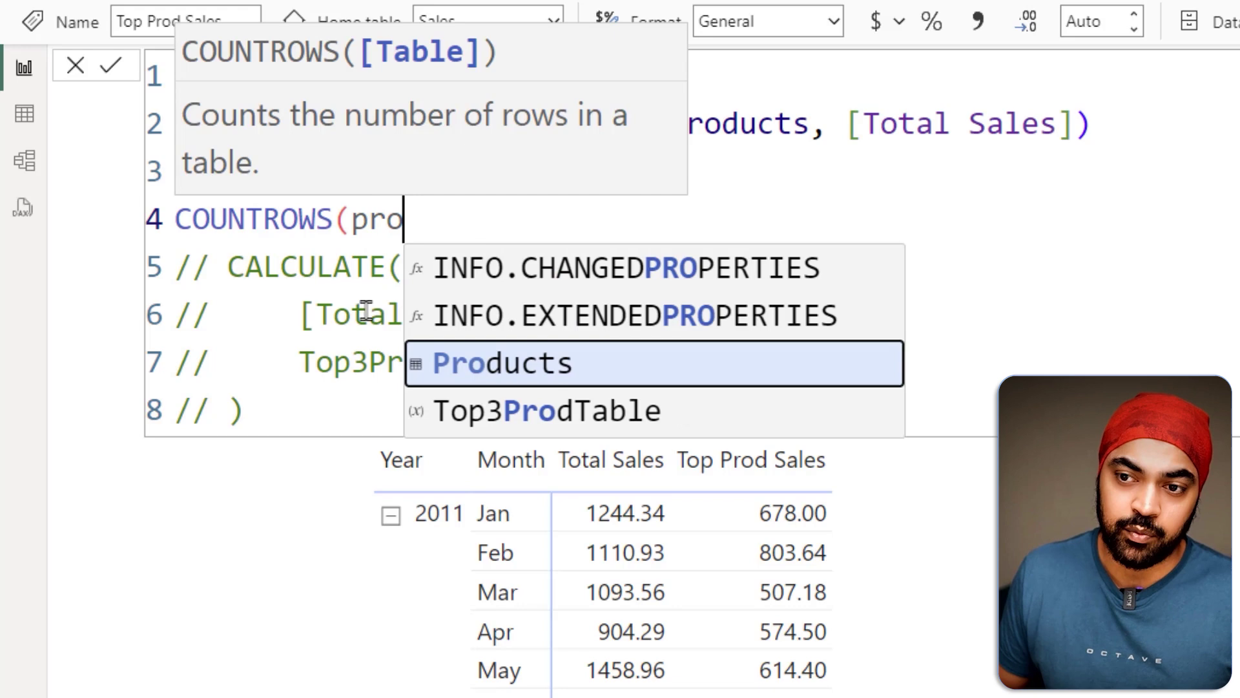
{"action": "key", "text": "Down"}
{"action": "key", "text": "Tab"}
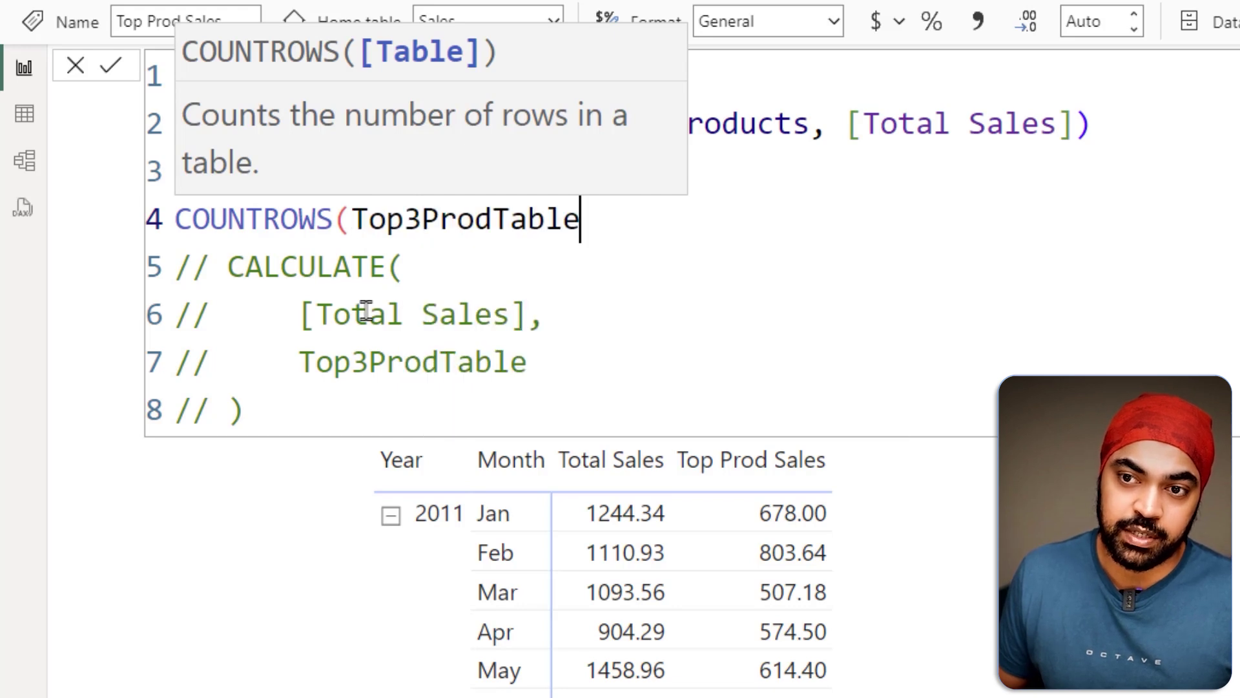
{"action": "type", "text": ")"}
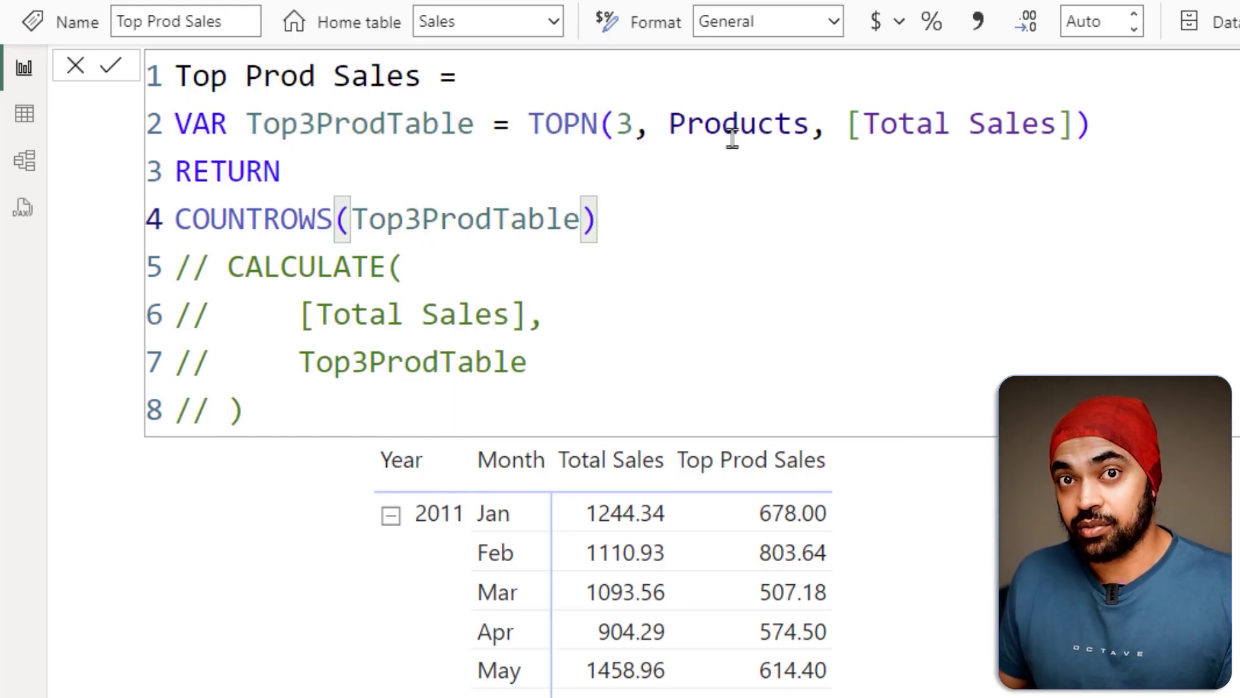
- Point out TOPN's 3, Products and Total Sales arguments, commit, and mark the monthly counts
{"action": "left_click_drag", "start_coordinate": [634, 124], "coordinate": [598, 125]}
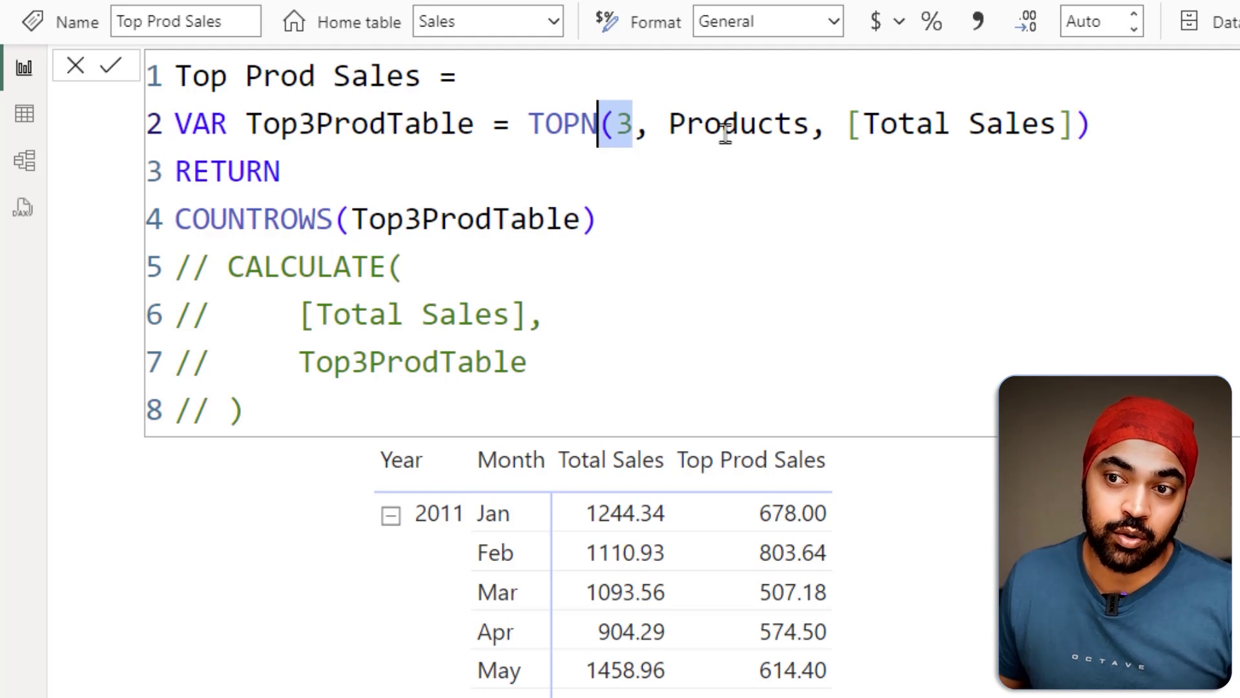
{"action": "left_click_drag", "start_coordinate": [725, 124], "coordinate": [777, 125]}
{"action": "left_click_drag", "start_coordinate": [897, 125], "coordinate": [988, 129]}
{"action": "left_click", "coordinate": [921, 214]}
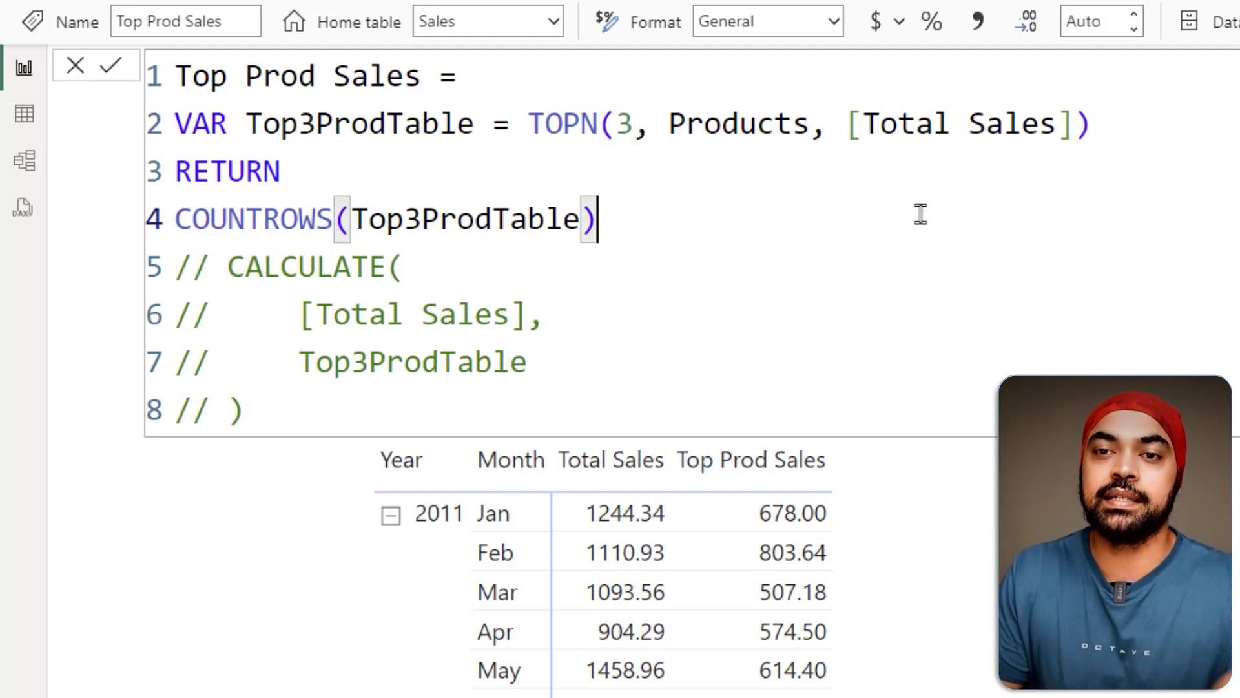
{"action": "key", "text": "Return"}
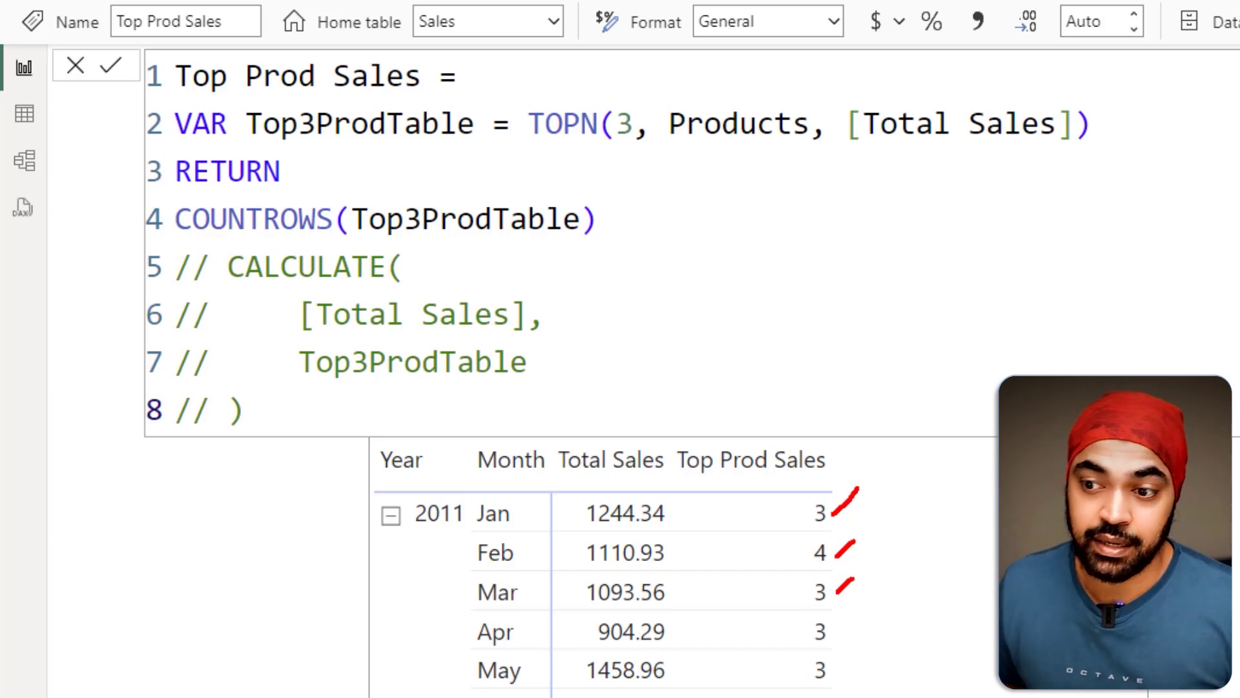
{"action": "left_click_drag", "start_coordinate": [845, 670], "coordinate": [866, 648]}
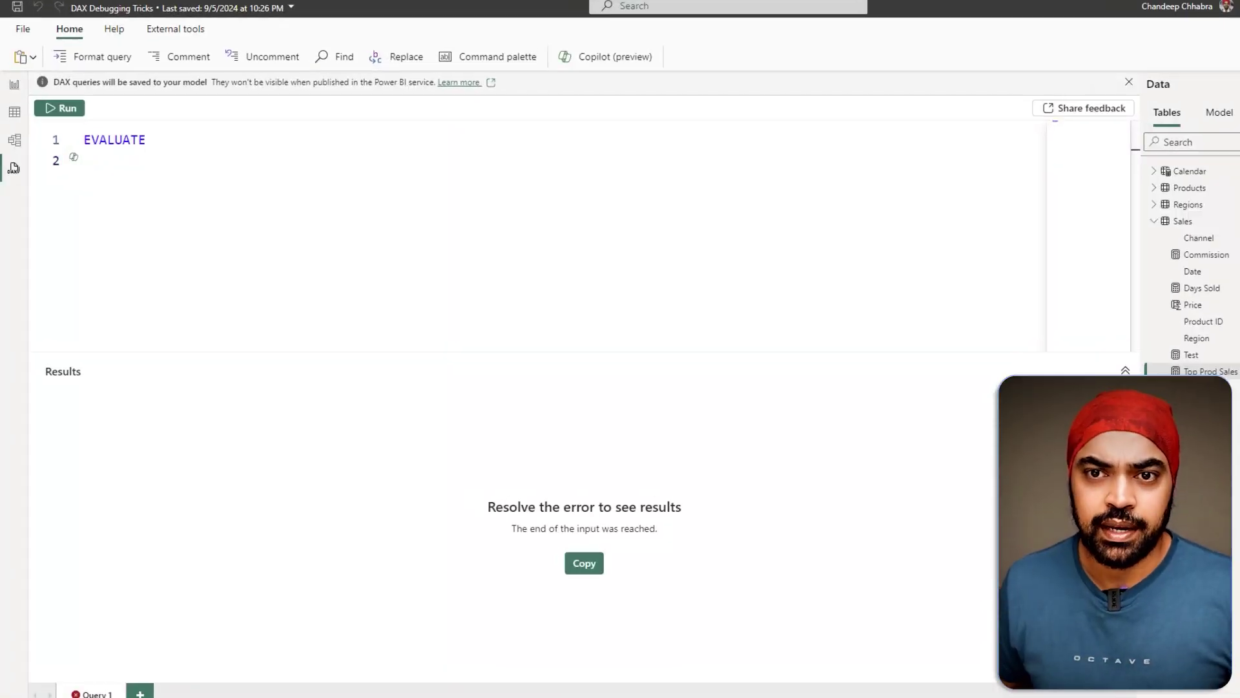
- Return to the report and select the TOPN(3, Products, [Total Sales]) expression in the Top Prod Sales formula
{"action": "left_click", "coordinate": [14, 84]}
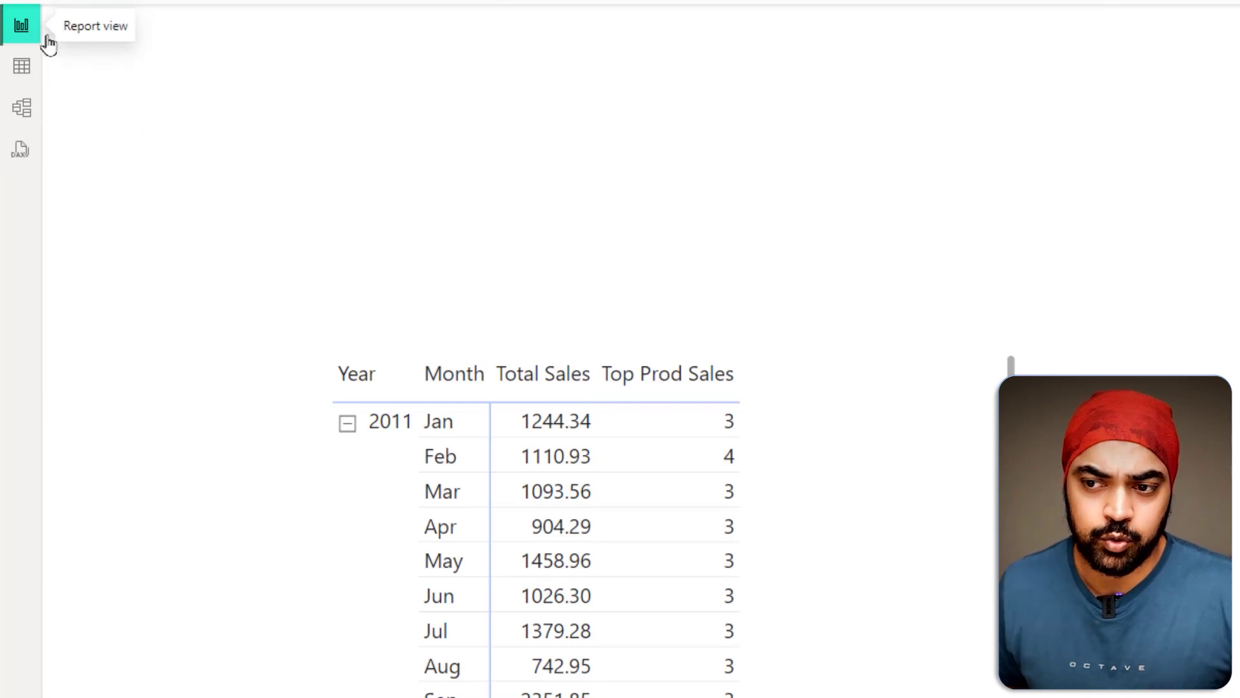
{"action": "left_click", "coordinate": [892, 427]}
{"action": "scroll", "coordinate": [891, 425], "scroll_direction": "down", "scroll_amount": 2}
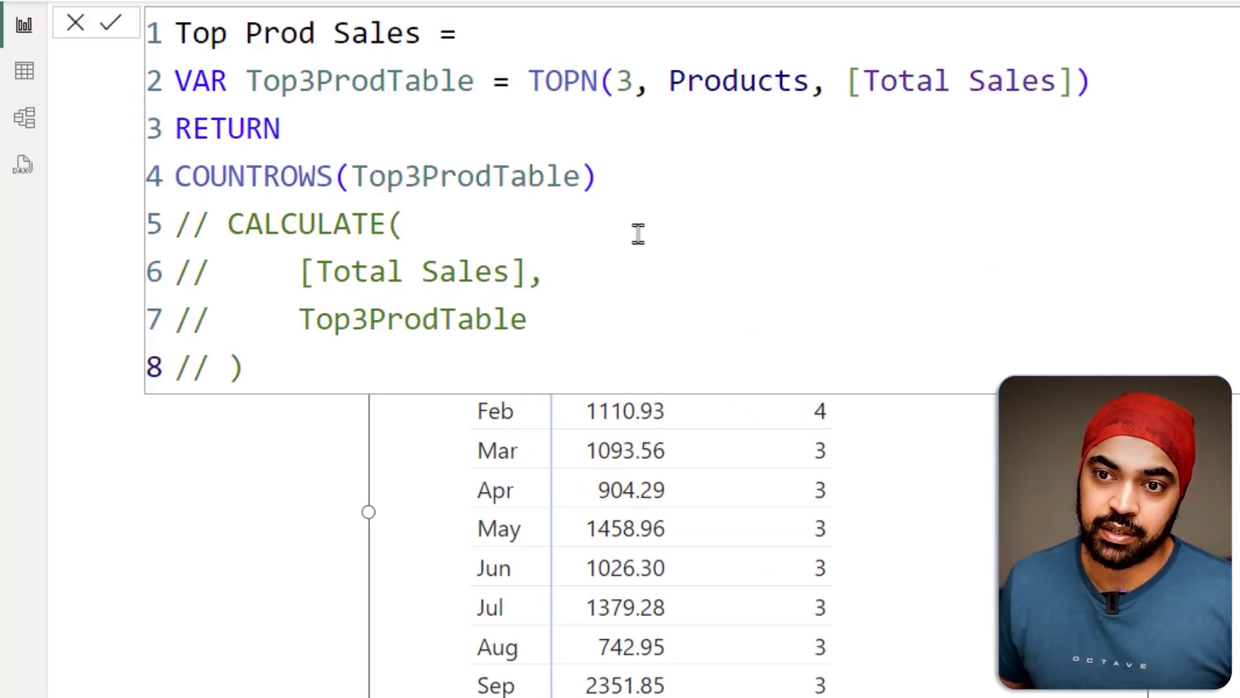
{"action": "left_click_drag", "start_coordinate": [514, 57], "coordinate": [1109, 110]}
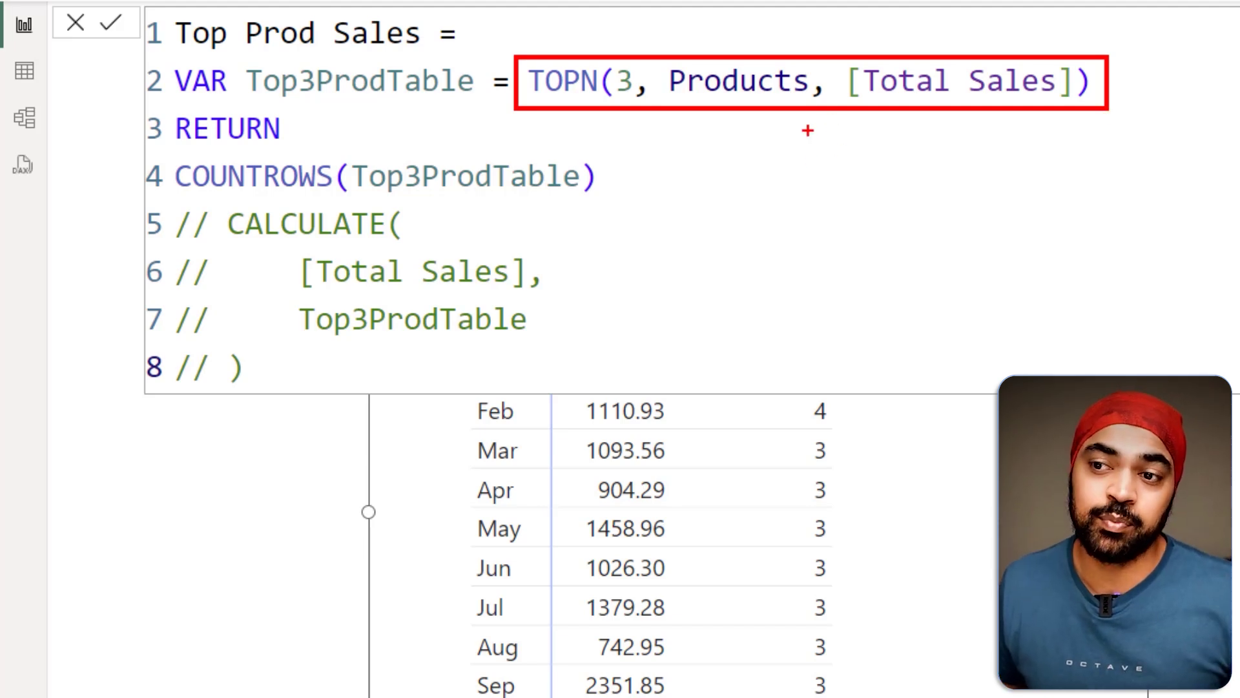
{"action": "left_click_drag", "start_coordinate": [808, 131], "coordinate": [808, 191]}
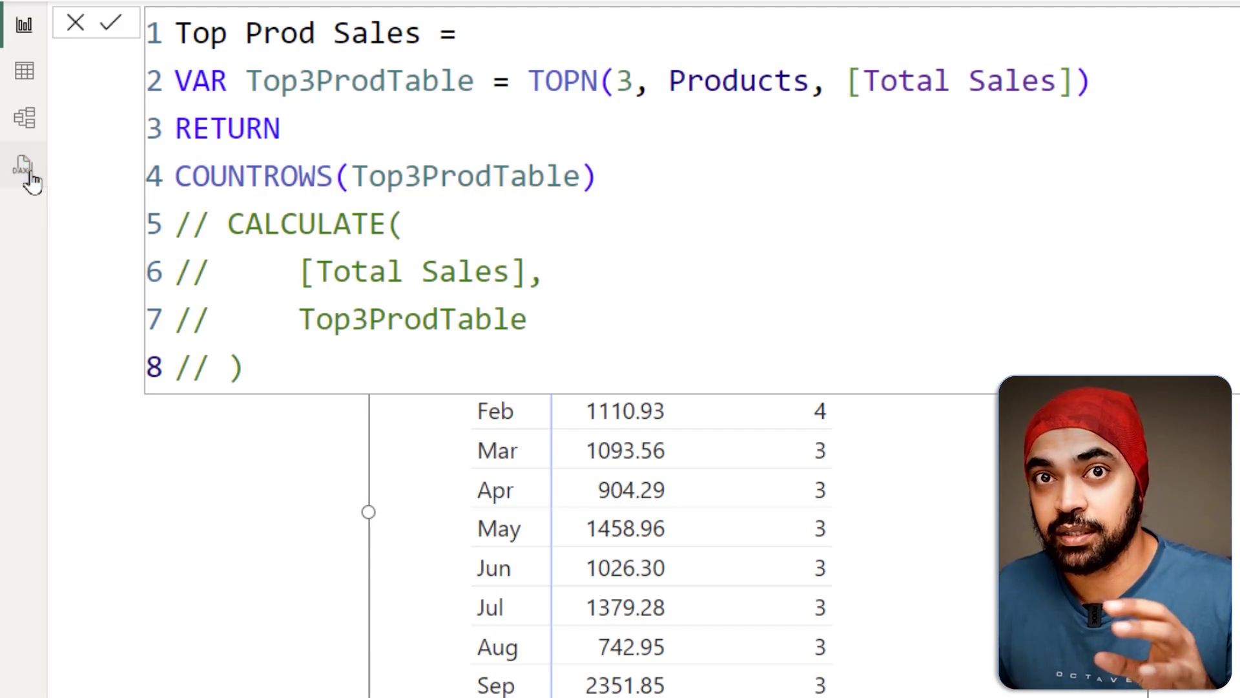
{"action": "left_click_drag", "start_coordinate": [530, 81], "coordinate": [1096, 72]}
{"action": "key", "text": "ctrl+c"}
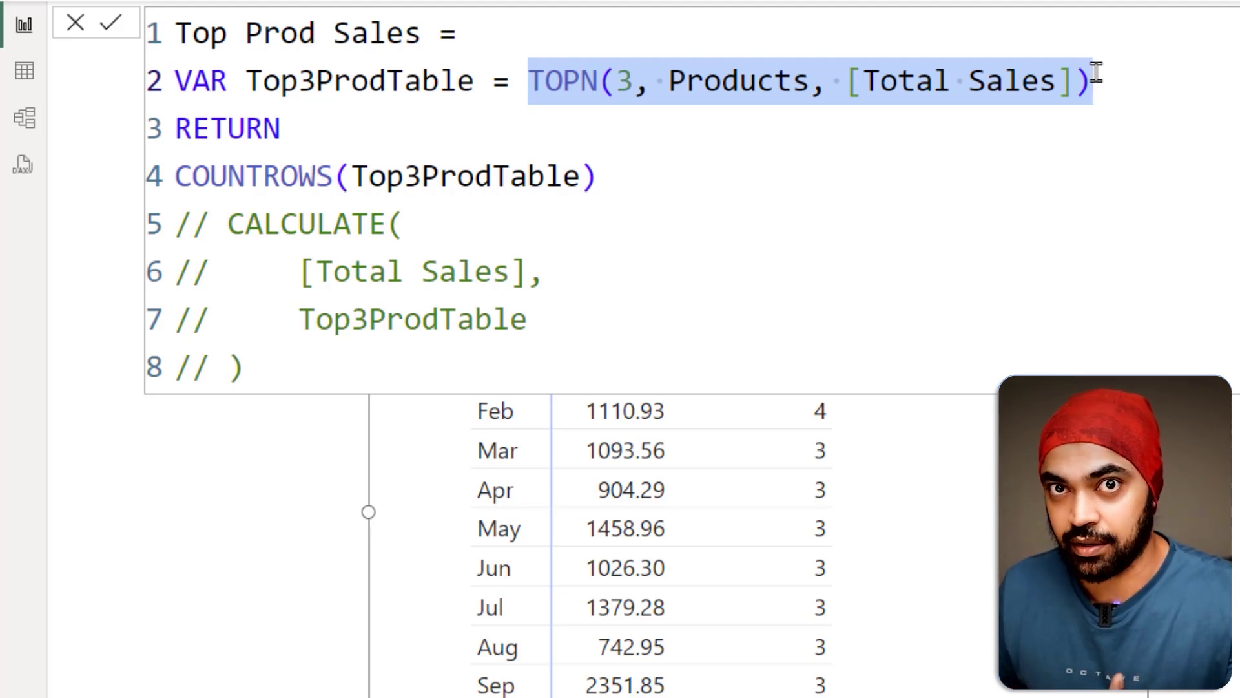
- In DAX query view, paste TOPN(3, Products, [Total Sales]) under EVALUATE and run it
{"action": "left_click", "coordinate": [26, 170]}
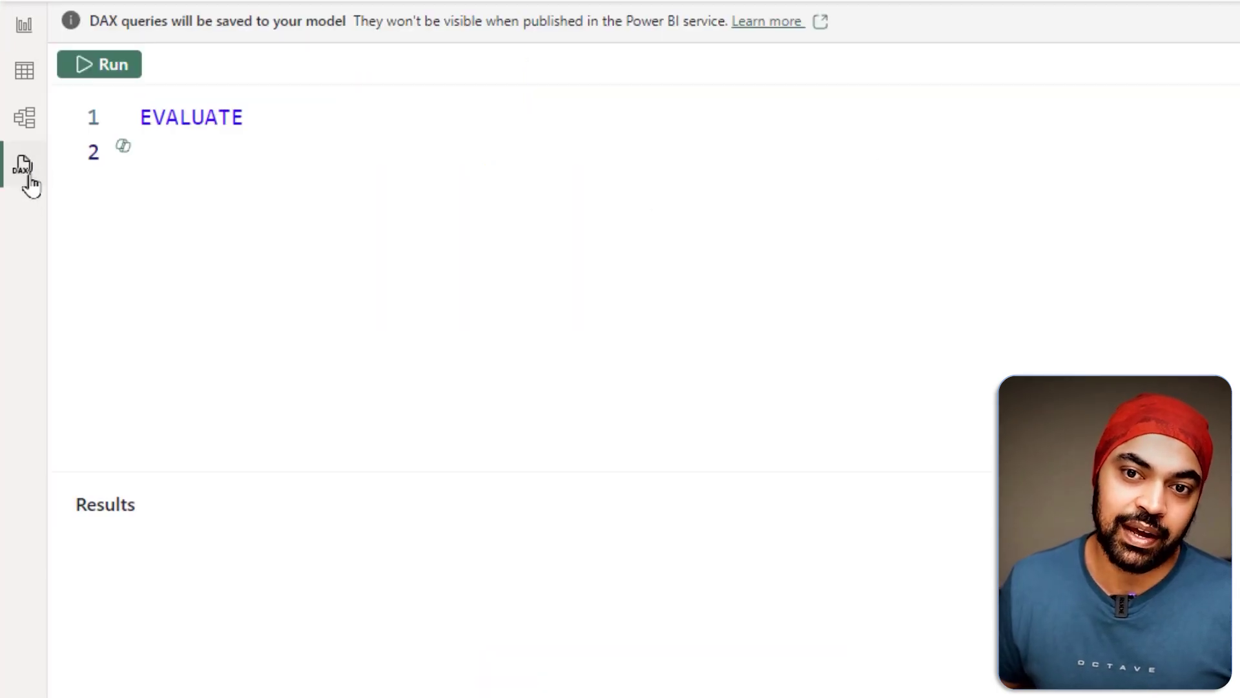
{"action": "left_click", "coordinate": [285, 123]}
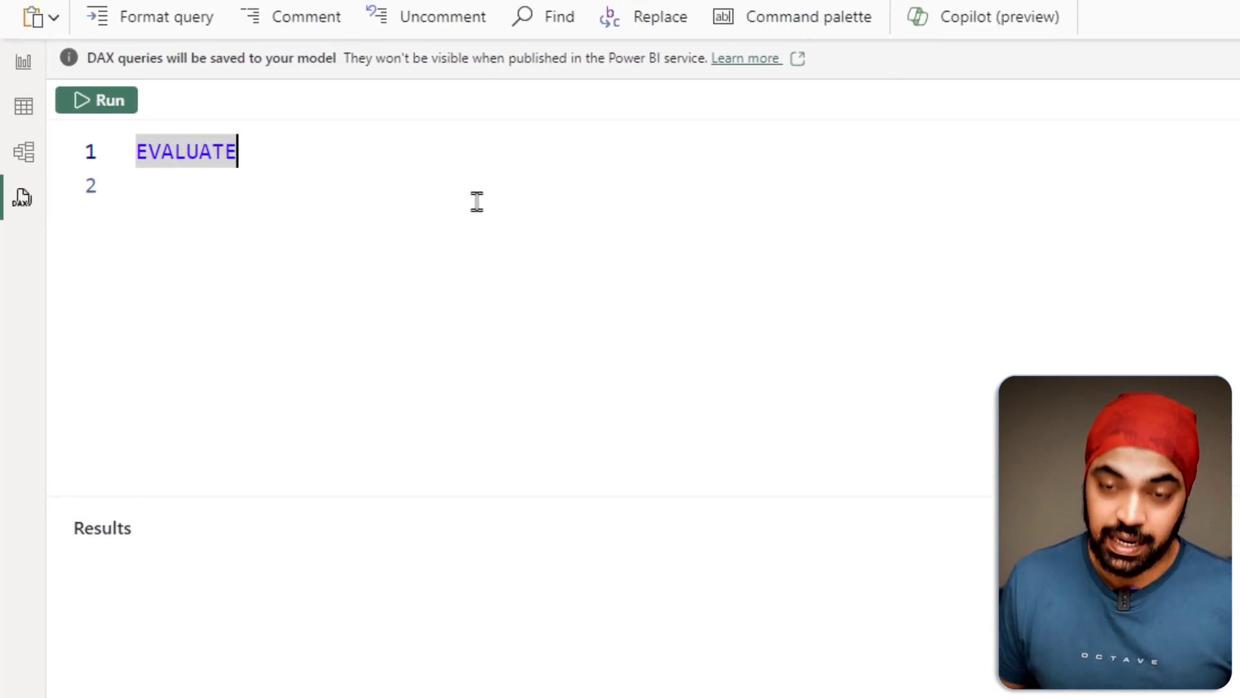
{"action": "key", "text": "Return"}
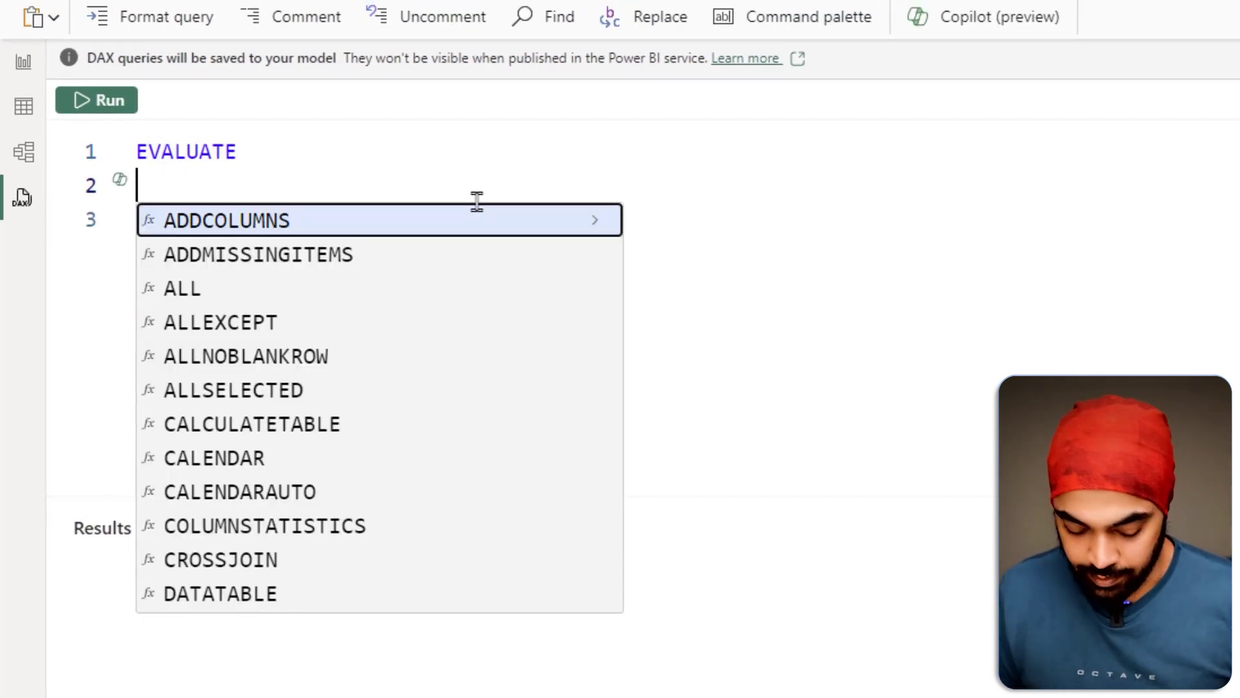
{"action": "key", "text": "ctrl+v"}
{"action": "mouse_move", "coordinate": [186, 182]}
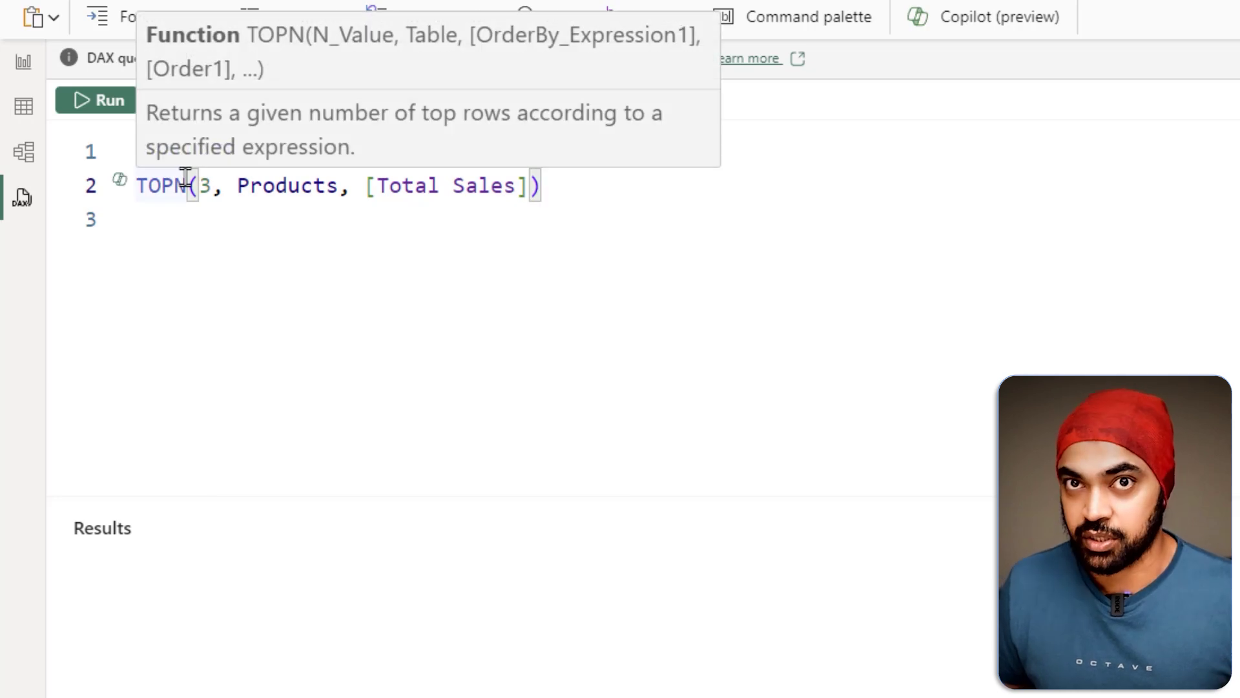
{"action": "left_click", "coordinate": [109, 106]}
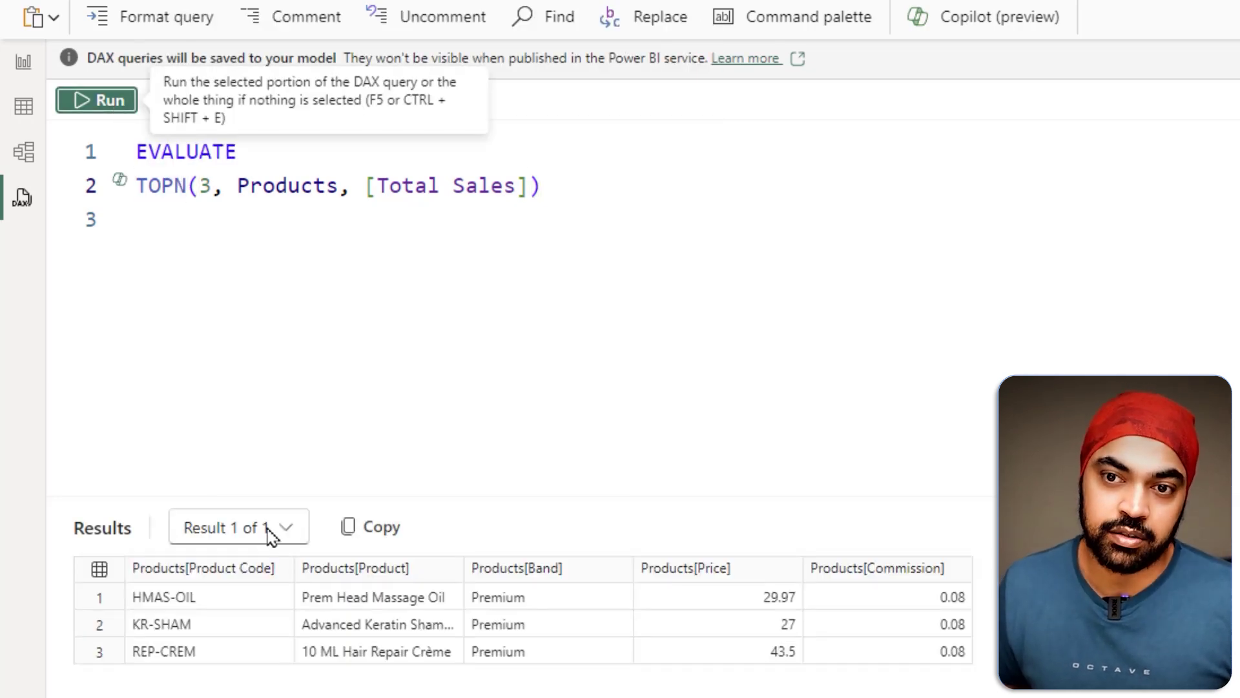
- Highlight the three returned product rows, then go back to the report's monthly table
{"action": "left_click", "coordinate": [327, 491]}
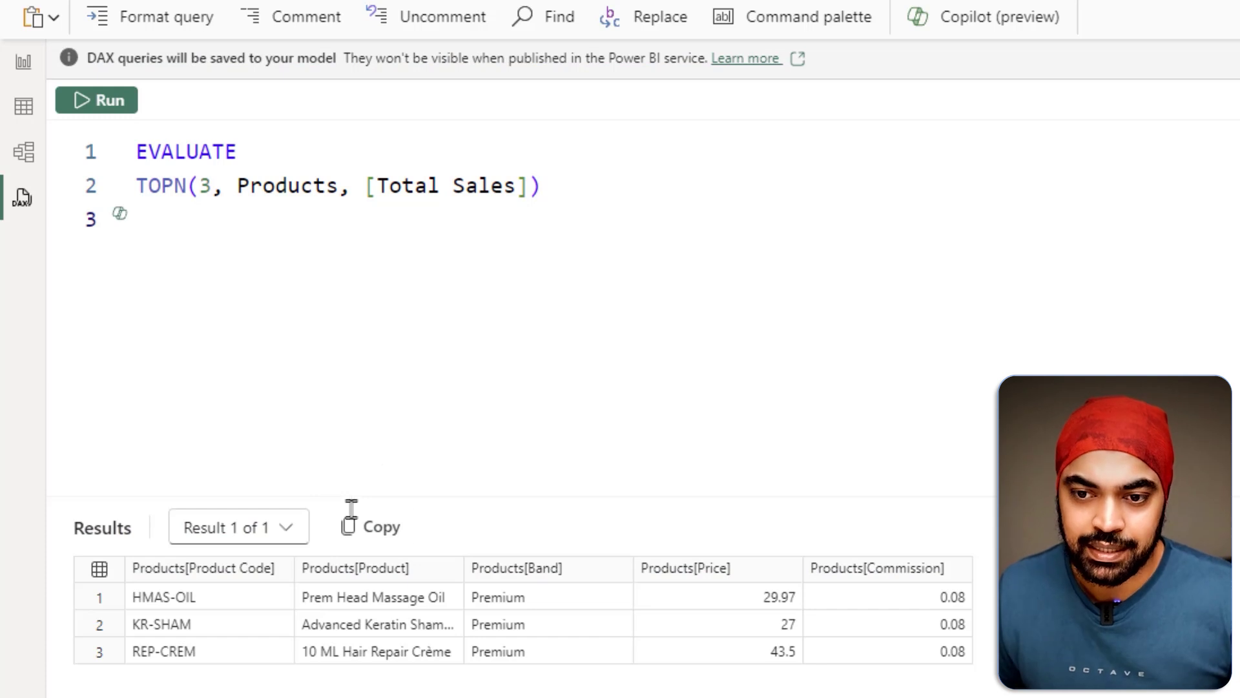
{"action": "left_click_drag", "start_coordinate": [78, 550], "coordinate": [1001, 695]}
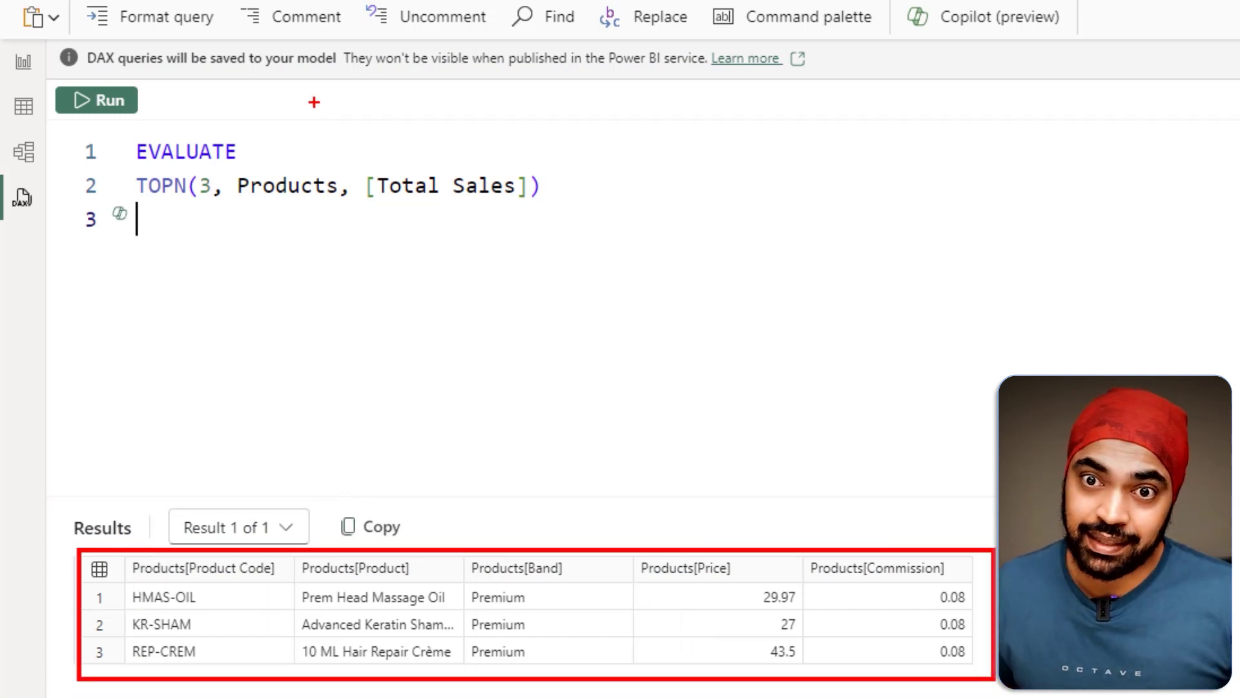
{"action": "key", "text": "Escape"}
{"action": "left_click", "coordinate": [24, 65]}
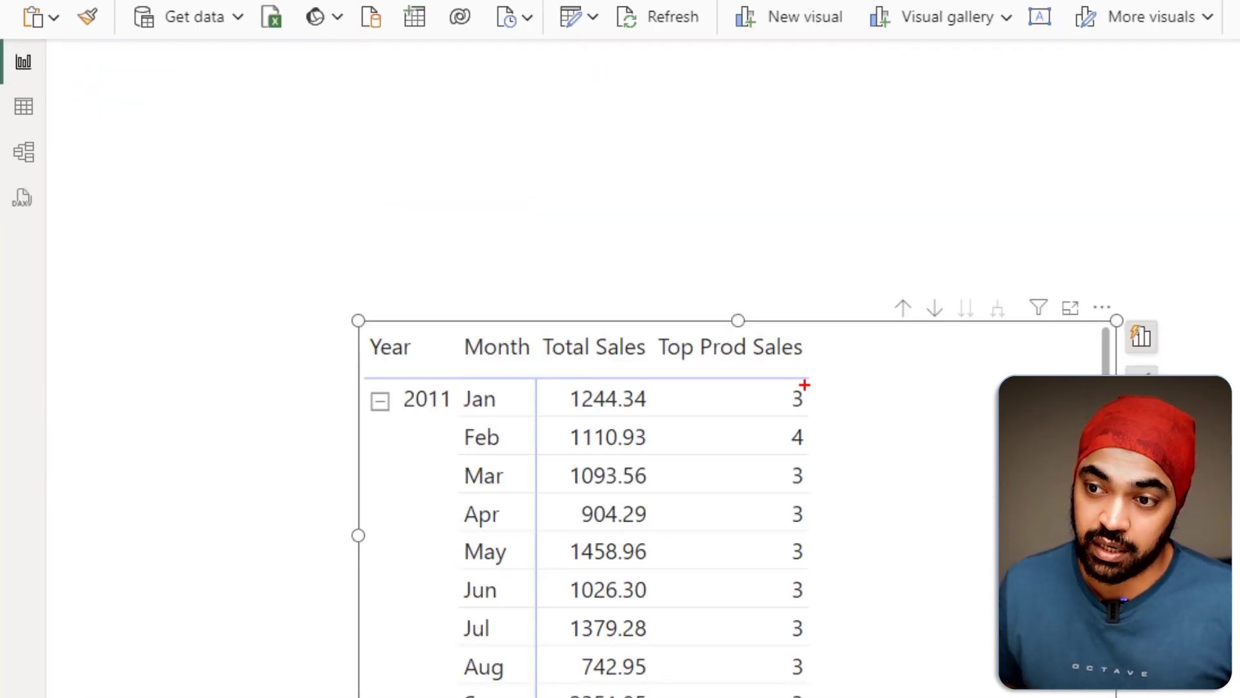
- Annotate the matrix's 2011 Jan Top Prod Sales value 3 and the Feb row showing 4
{"action": "mouse_move", "coordinate": [780, 392]}
{"action": "left_mouse_down"}
{"action": "mouse_move", "coordinate": [806, 418]}
{"action": "mouse_move", "coordinate": [816, 378]}
{"action": "left_mouse_up"}
{"action": "left_click_drag", "start_coordinate": [495, 402], "coordinate": [518, 382]}
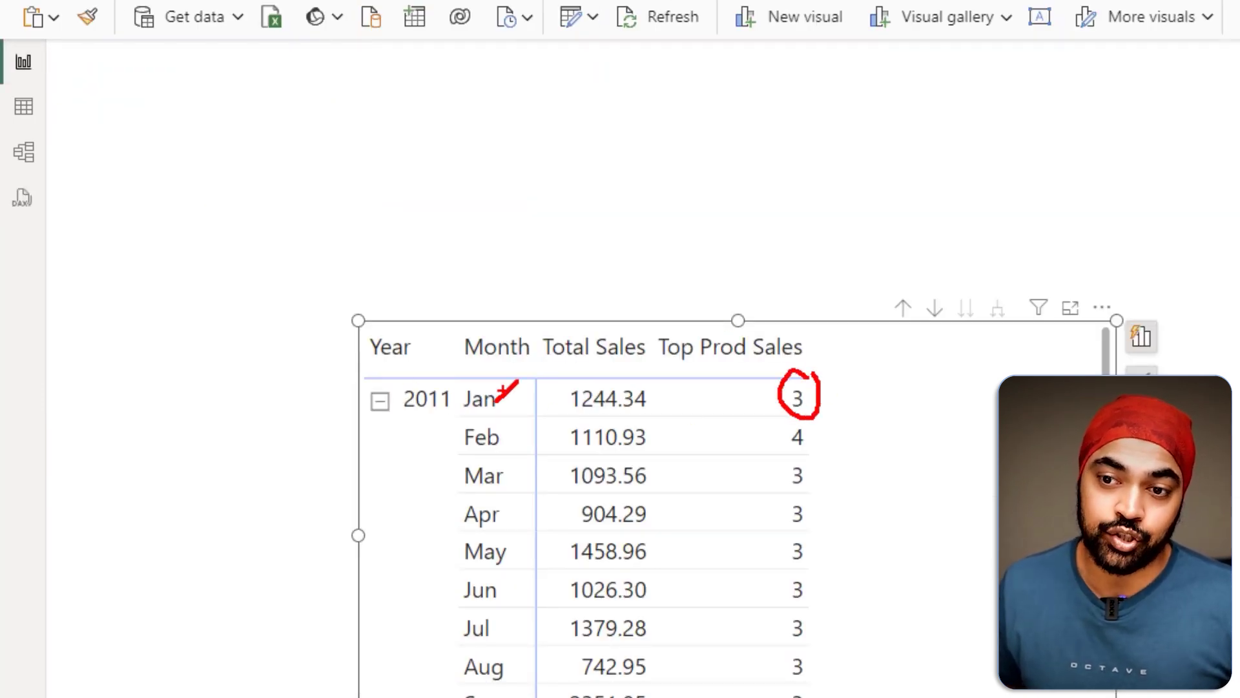
{"action": "left_click_drag", "start_coordinate": [422, 391], "coordinate": [440, 372]}
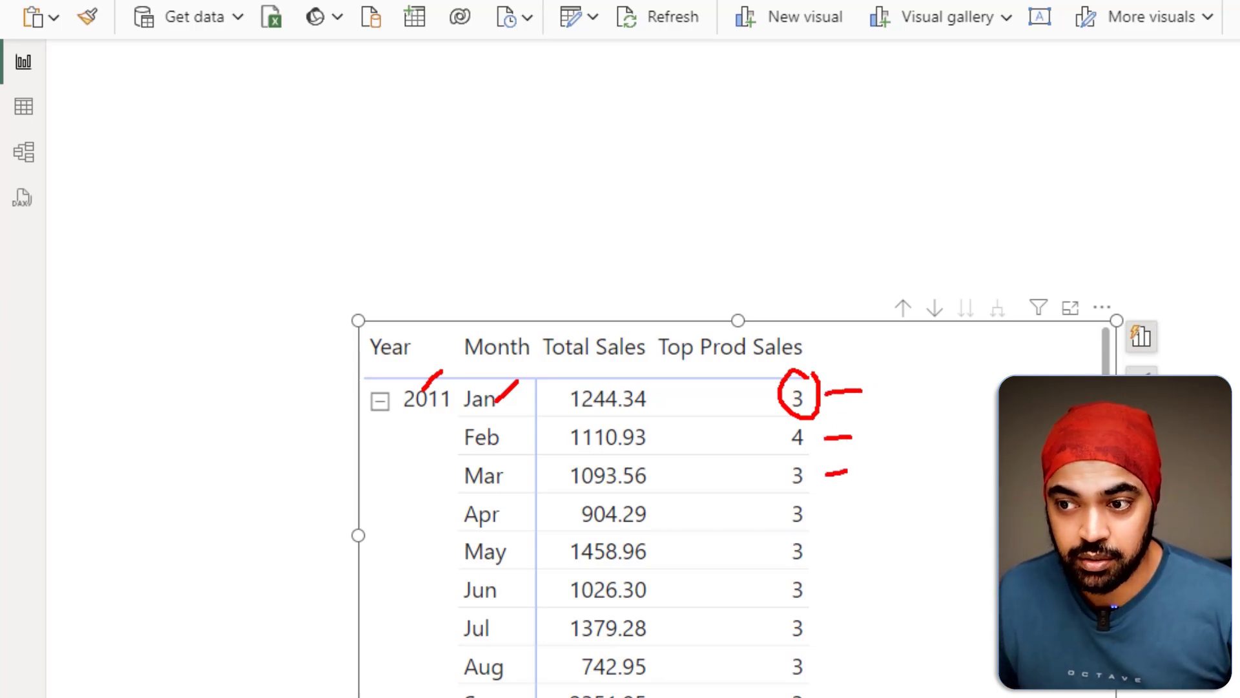
{"action": "key", "text": "e"}
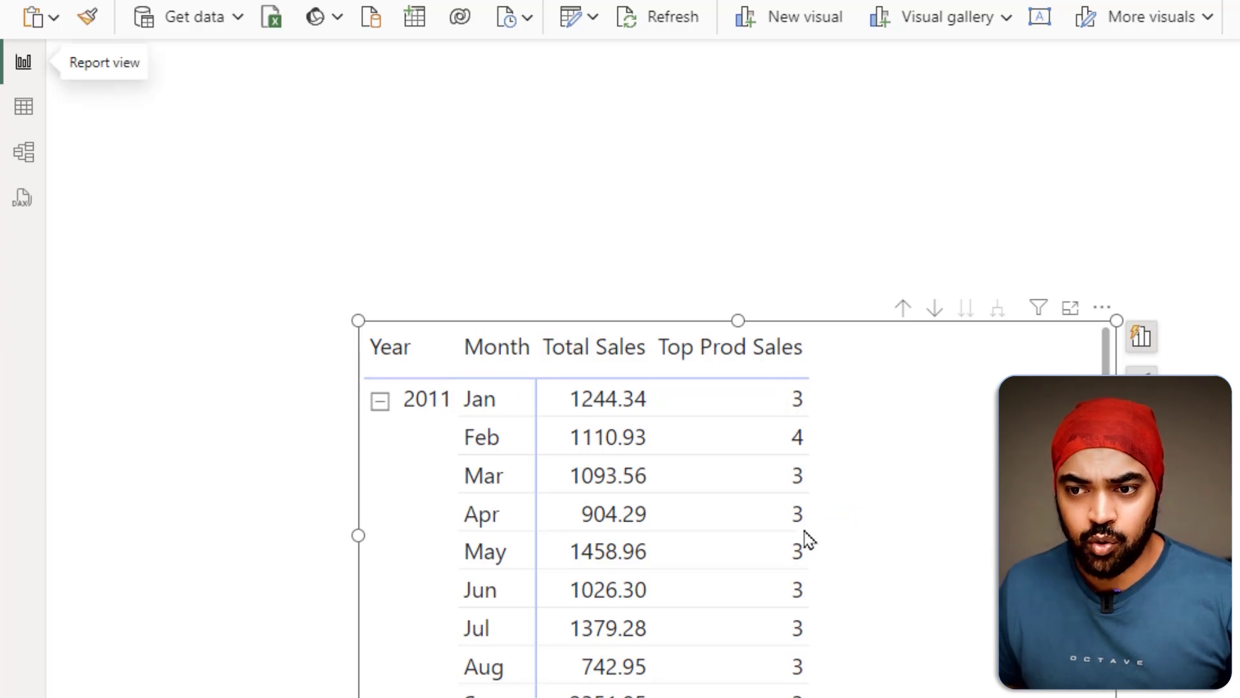
{"action": "left_click_drag", "start_coordinate": [358, 420], "coordinate": [840, 457]}
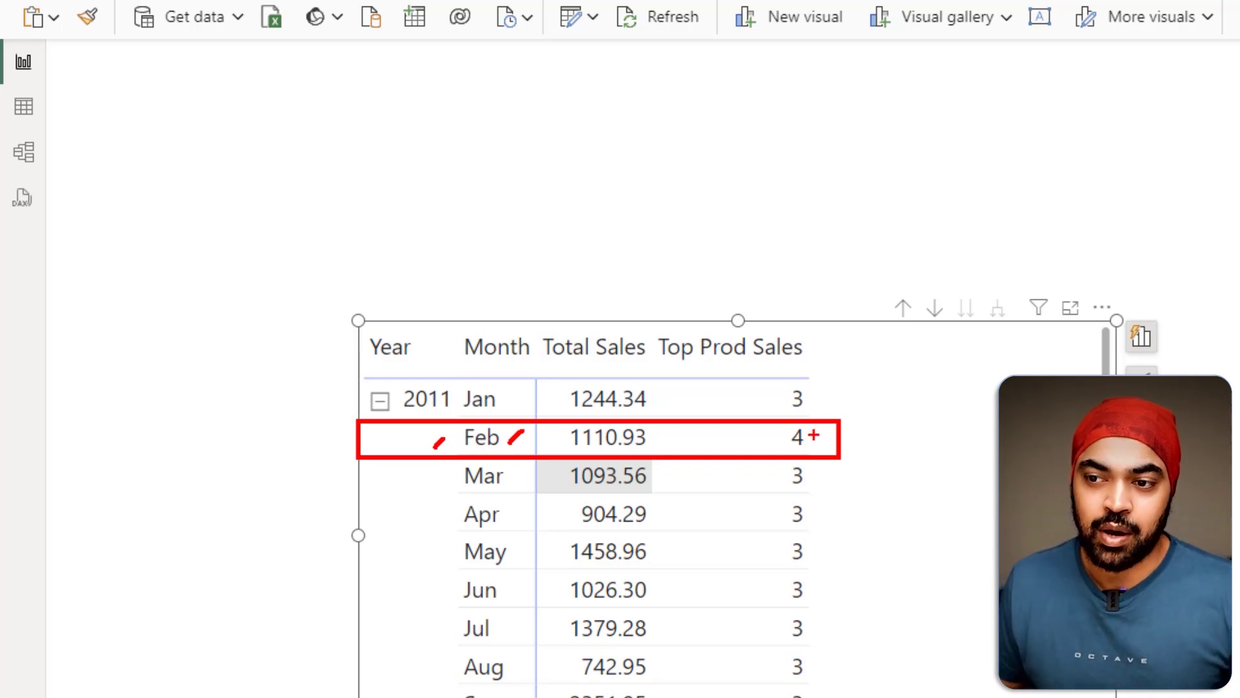
- Switch back to the DAX query view with the caret at the start of TOPN
{"action": "left_click", "coordinate": [28, 200]}
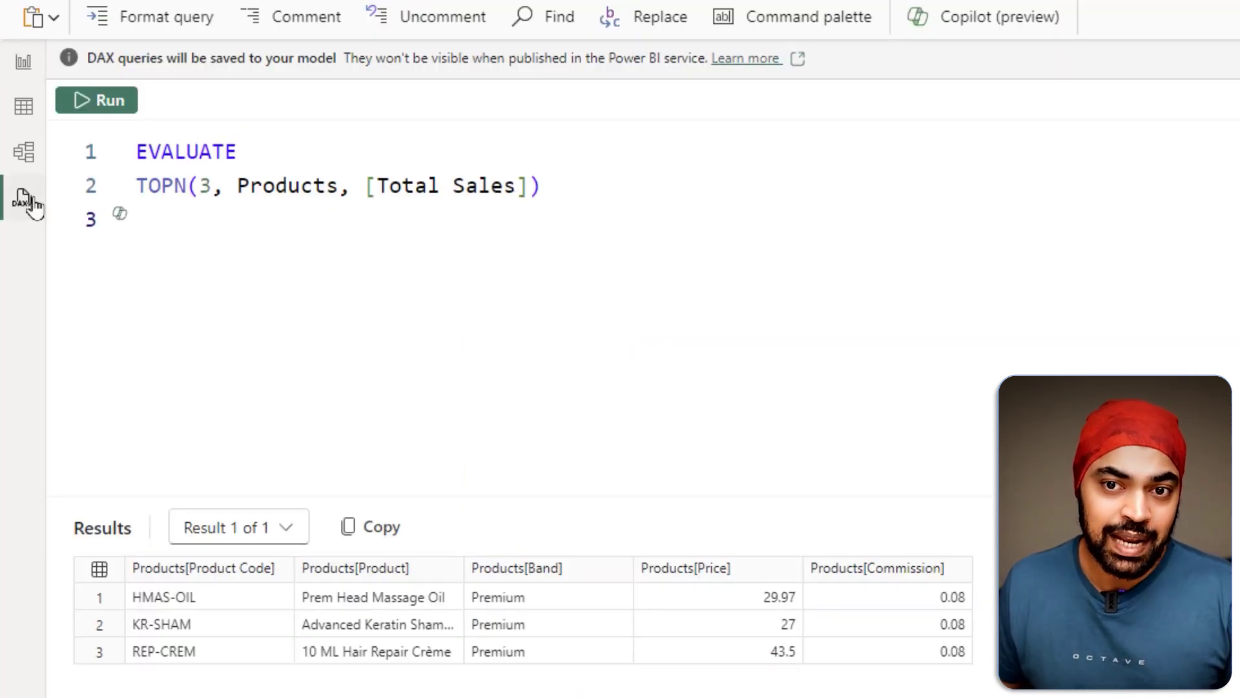
{"action": "left_click", "coordinate": [139, 185]}
{"action": "mouse_move", "coordinate": [457, 175]}
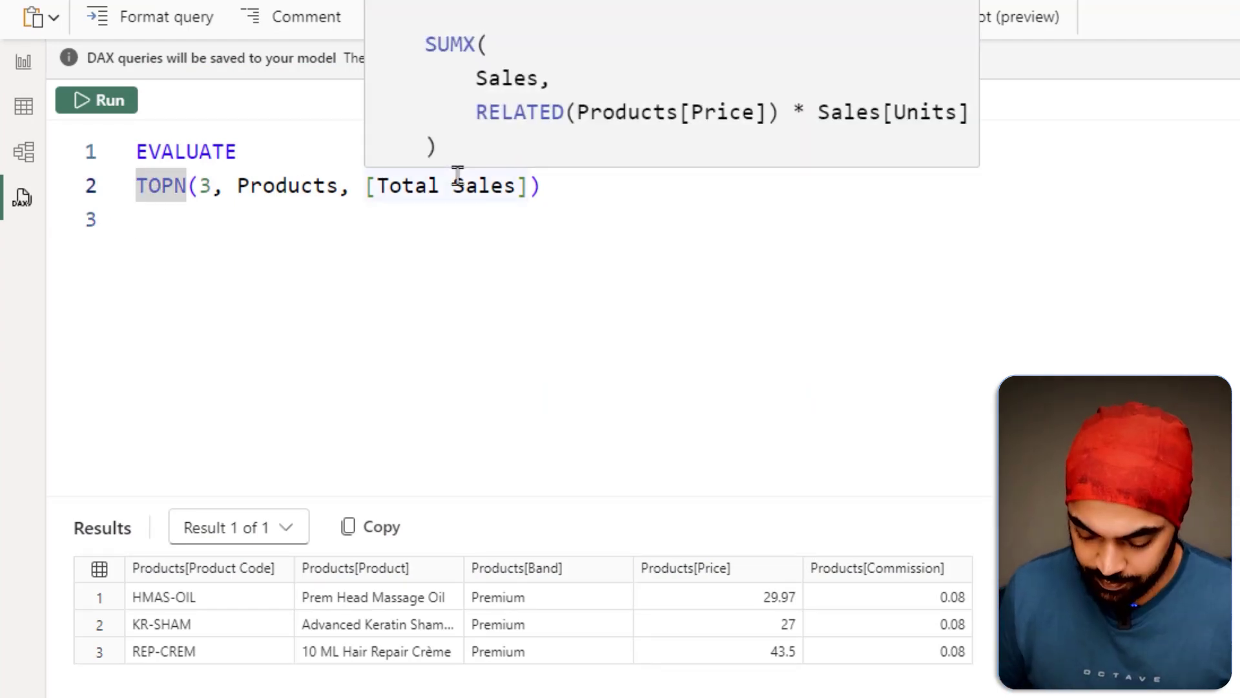
- Insert CALCULATETABLE( above the TOPN line and indent TOPN as its table argument
{"action": "key", "text": "Return"}
{"action": "key", "text": "End"}
{"action": "key", "text": "Return"}
{"action": "key", "text": "ctrl+space"}
{"action": "left_click", "coordinate": [457, 176]}
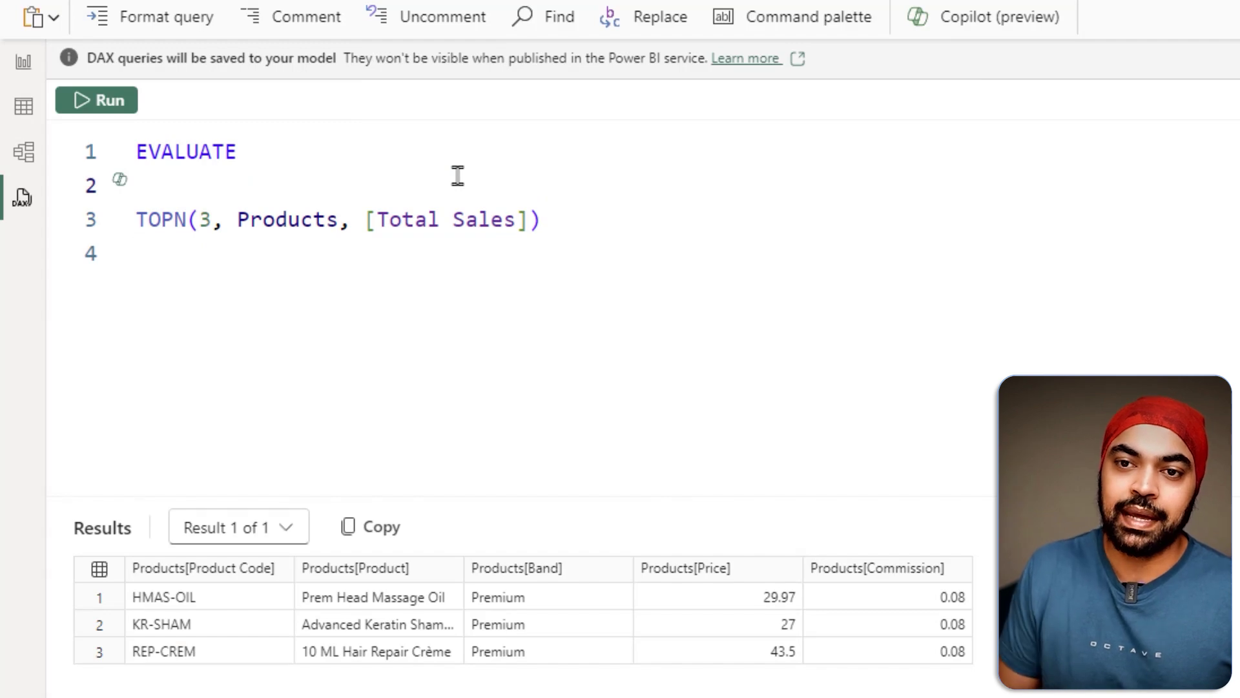
{"action": "type", "text": "cal"}
{"action": "key", "text": "Tab"}
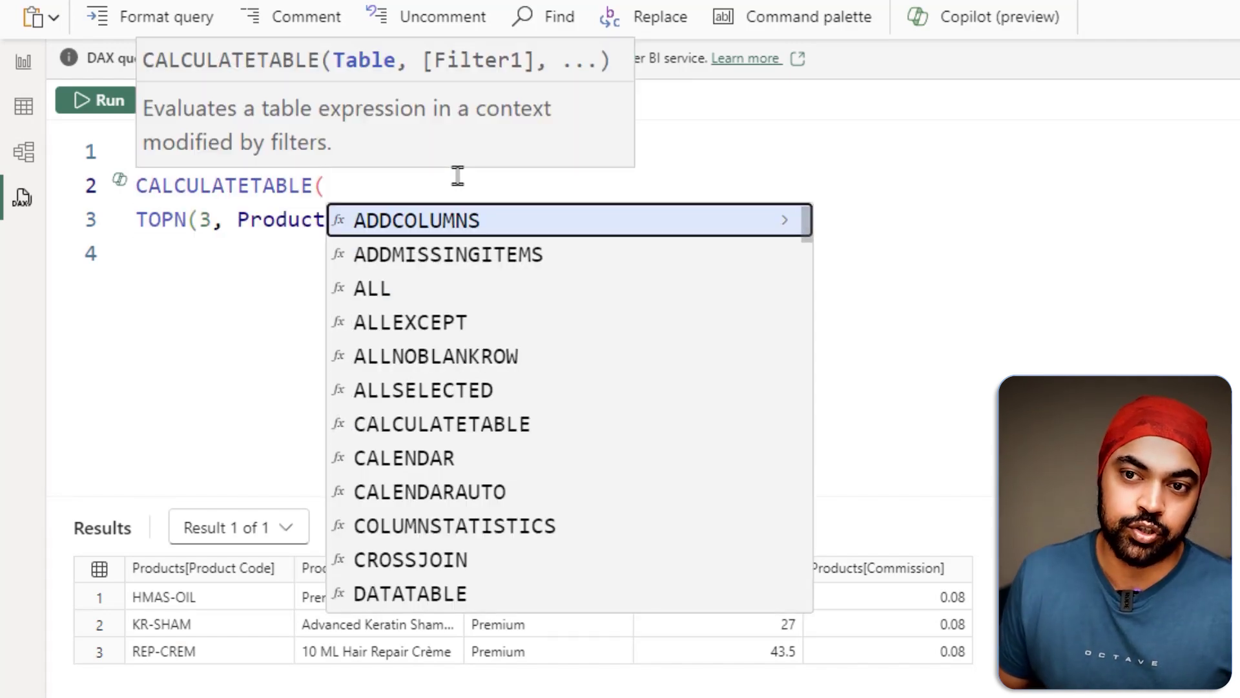
{"action": "key", "text": "Escape"}
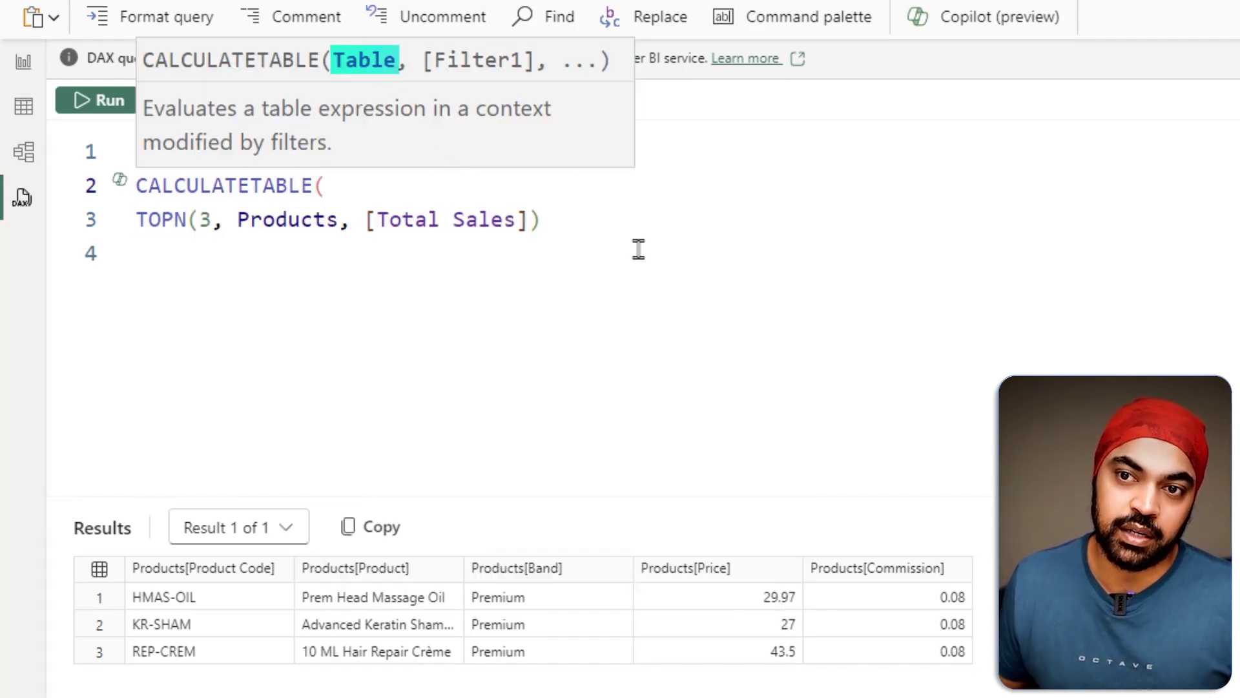
{"action": "left_click", "coordinate": [591, 222]}
{"action": "left_click", "coordinate": [148, 219]}
{"action": "left_click", "coordinate": [558, 228], "text": "shift"}
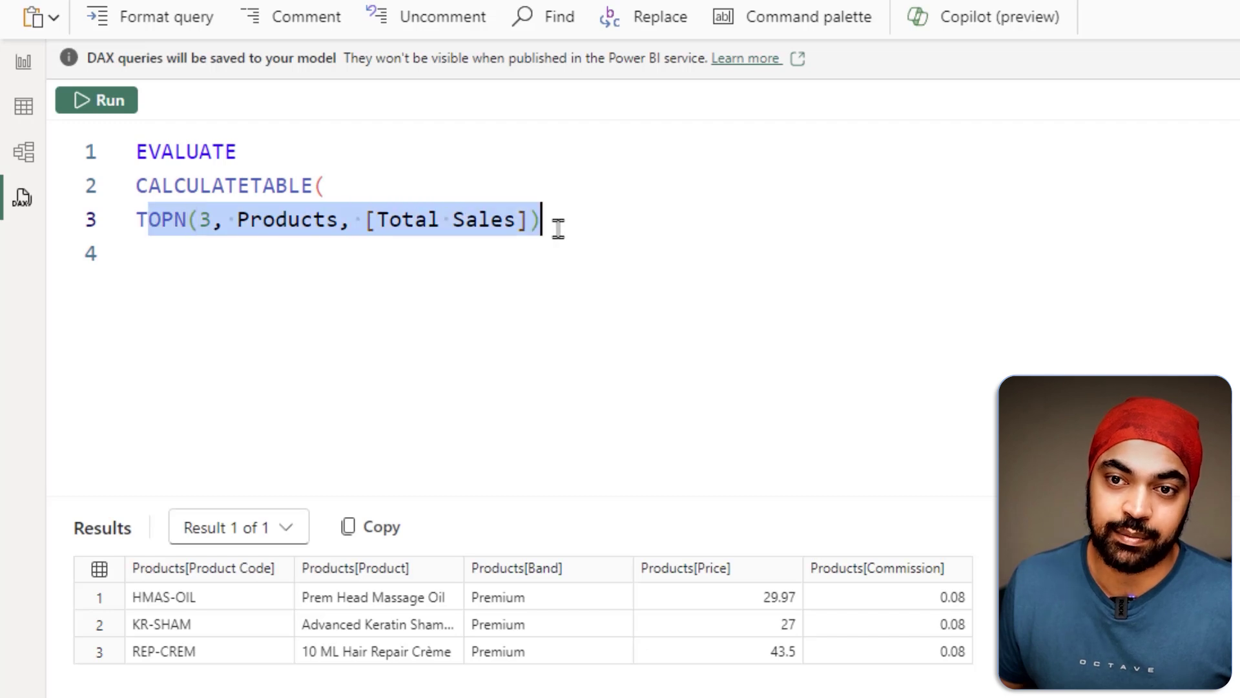
{"action": "key", "text": "Tab"}
{"action": "key", "text": "End"}
- Add the filter 'Calendar'[Year] = 2011 as CALCULATETABLE's first condition
{"action": "type", "text": ","}
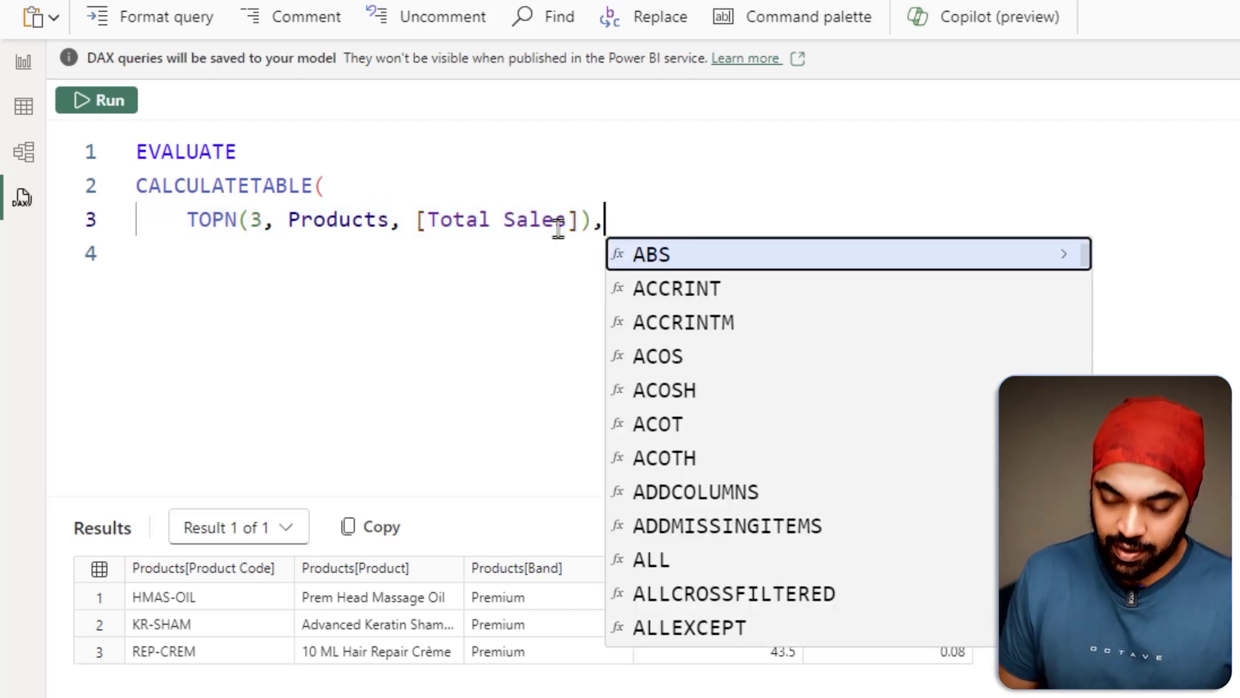
{"action": "key", "text": "Return"}
{"action": "key", "text": "Escape"}
{"action": "type", "text": "calend"}
{"action": "key", "text": "Down"}
{"action": "key", "text": "Down"}
{"action": "key", "text": "Down"}
{"action": "key", "text": "Down"}
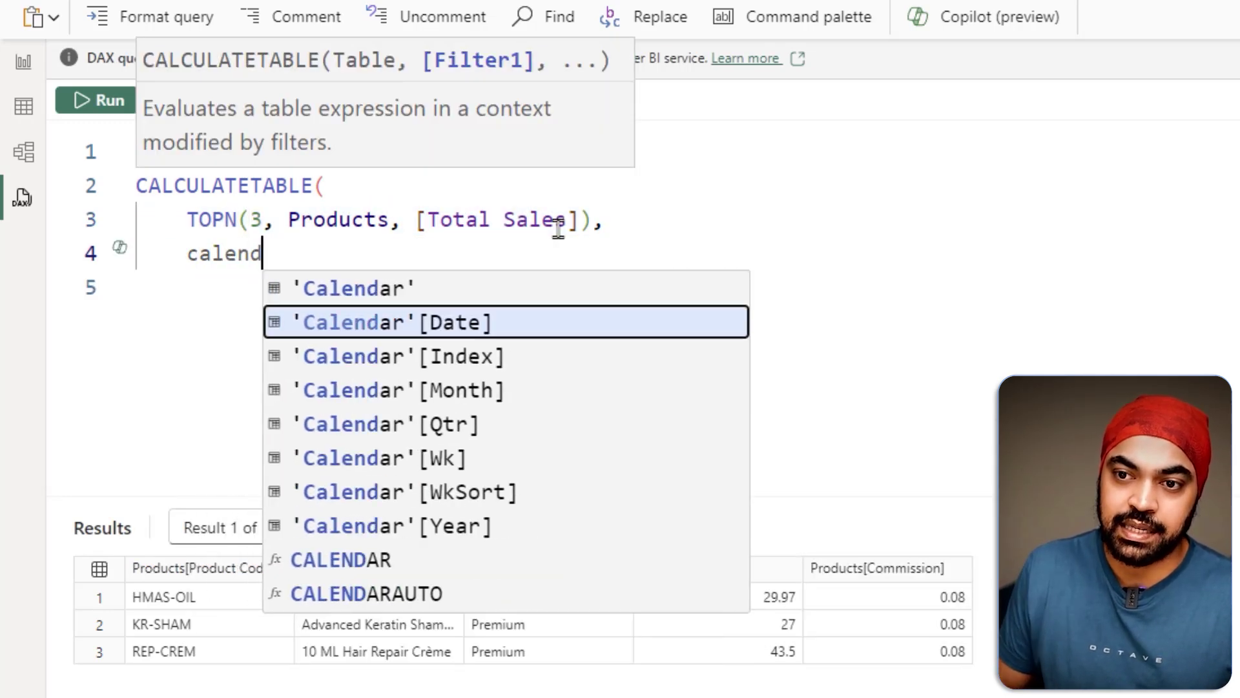
{"action": "key", "text": "Down"}
{"action": "key", "text": "Down"}
{"action": "key", "text": "Down"}
{"action": "key", "text": "Tab"}
{"action": "type", "text": "= "}
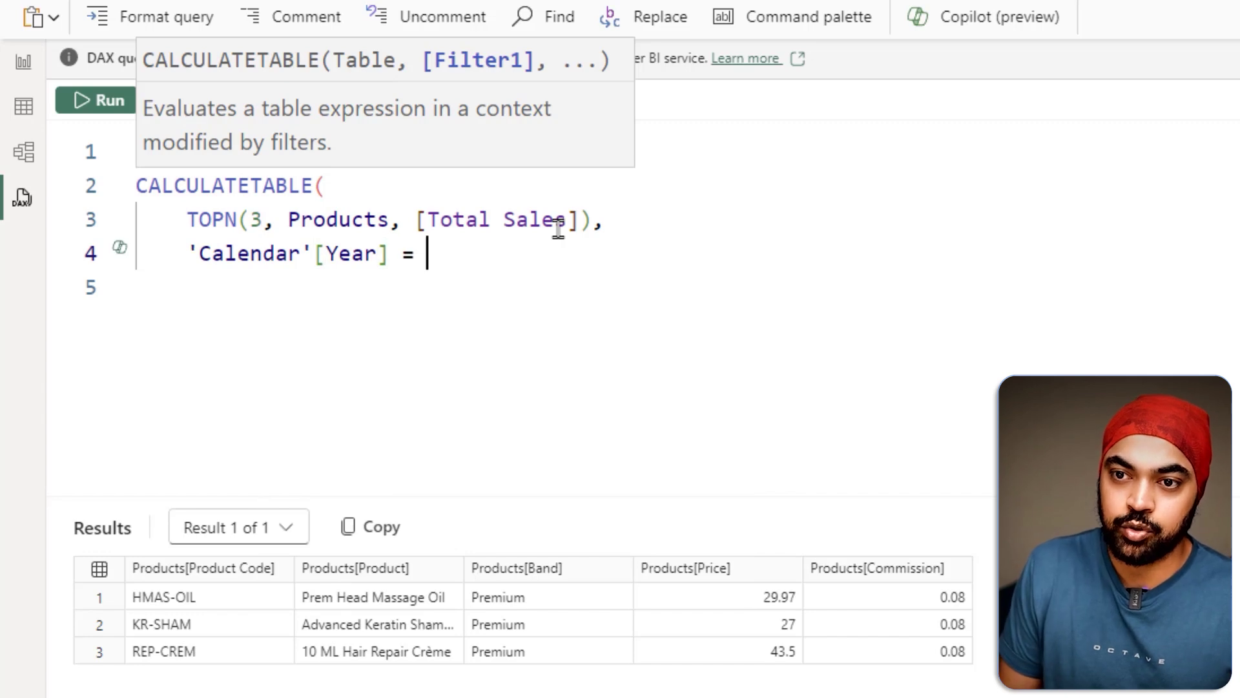
{"action": "type", "text": "2011,"}
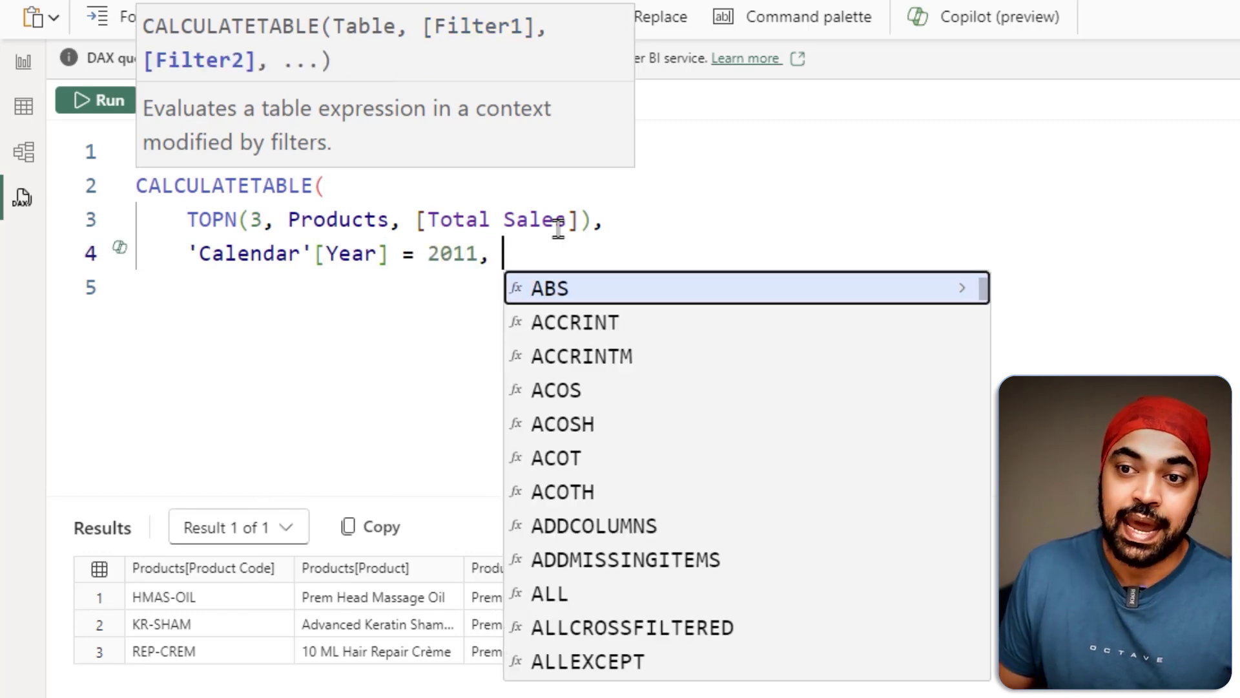
- Add the filter 'Calendar'[Month] = "Feb" and close CALCULATETABLE with a parenthesis
{"action": "key", "text": "Return"}
{"action": "type", "text": "calend"}
{"action": "key", "text": "Down"}
{"action": "key", "text": "Down"}
{"action": "key", "text": "Down"}
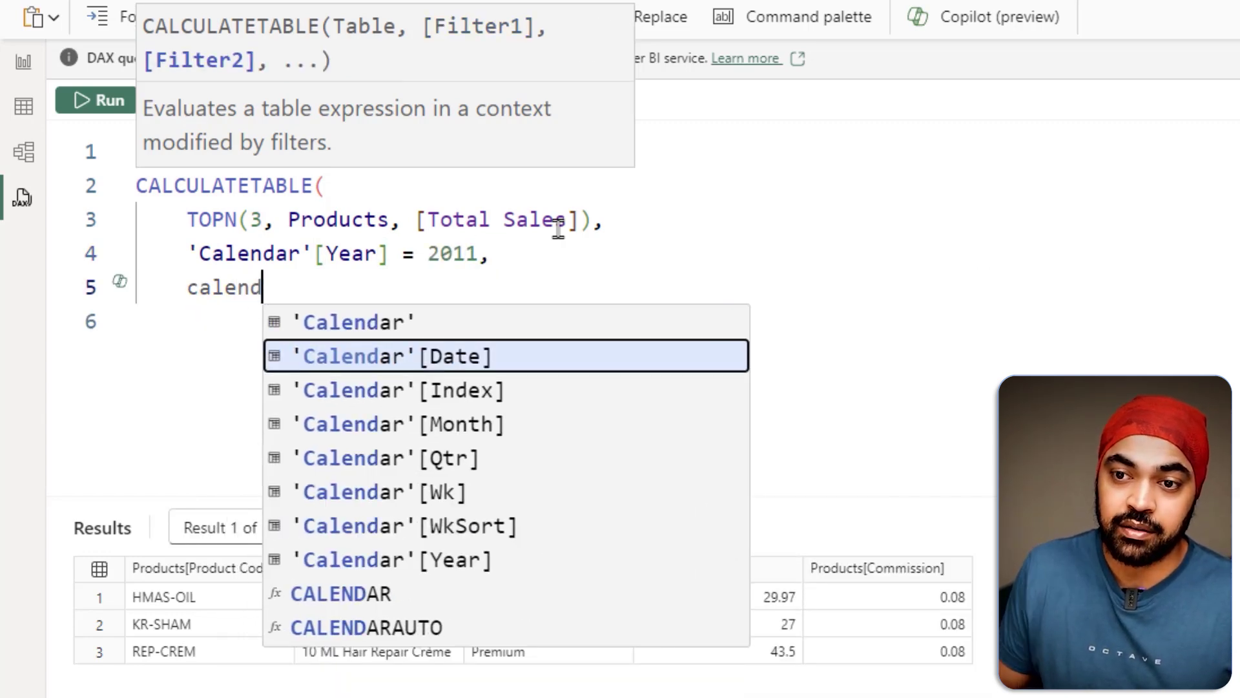
{"action": "key", "text": "Tab"}
{"action": "type", "text": "= \"Feb\""}
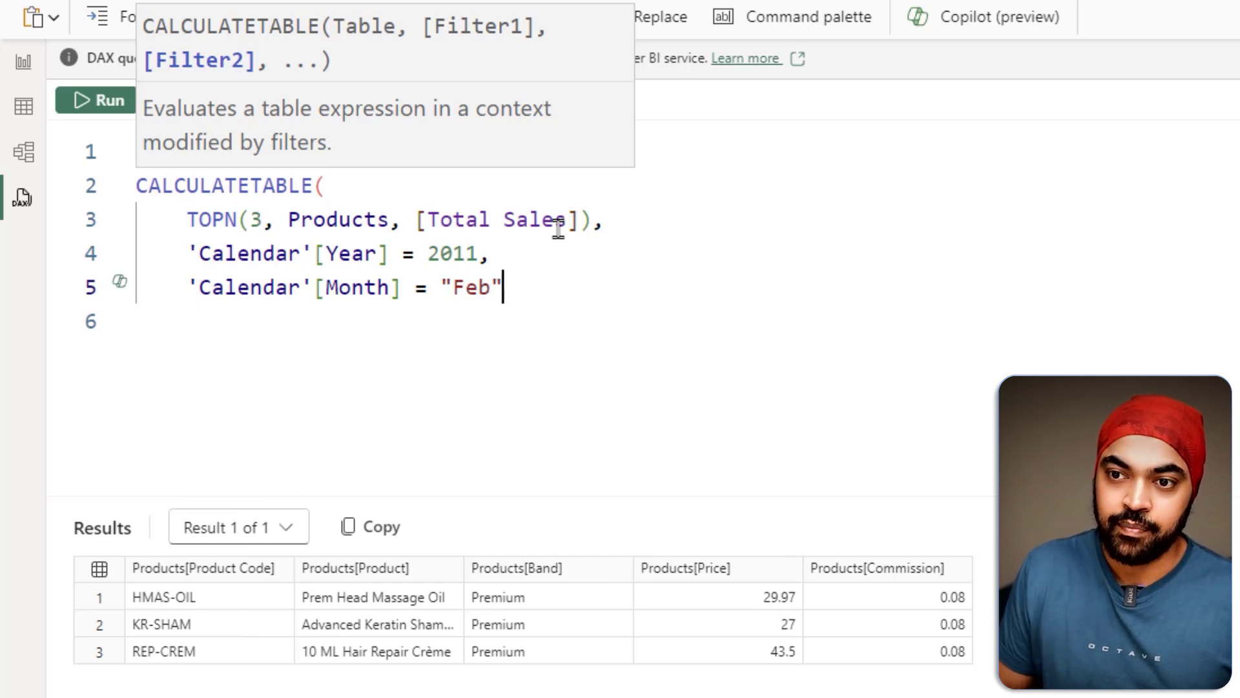
{"action": "key", "text": "Return"}
{"action": "type", "text": ")"}
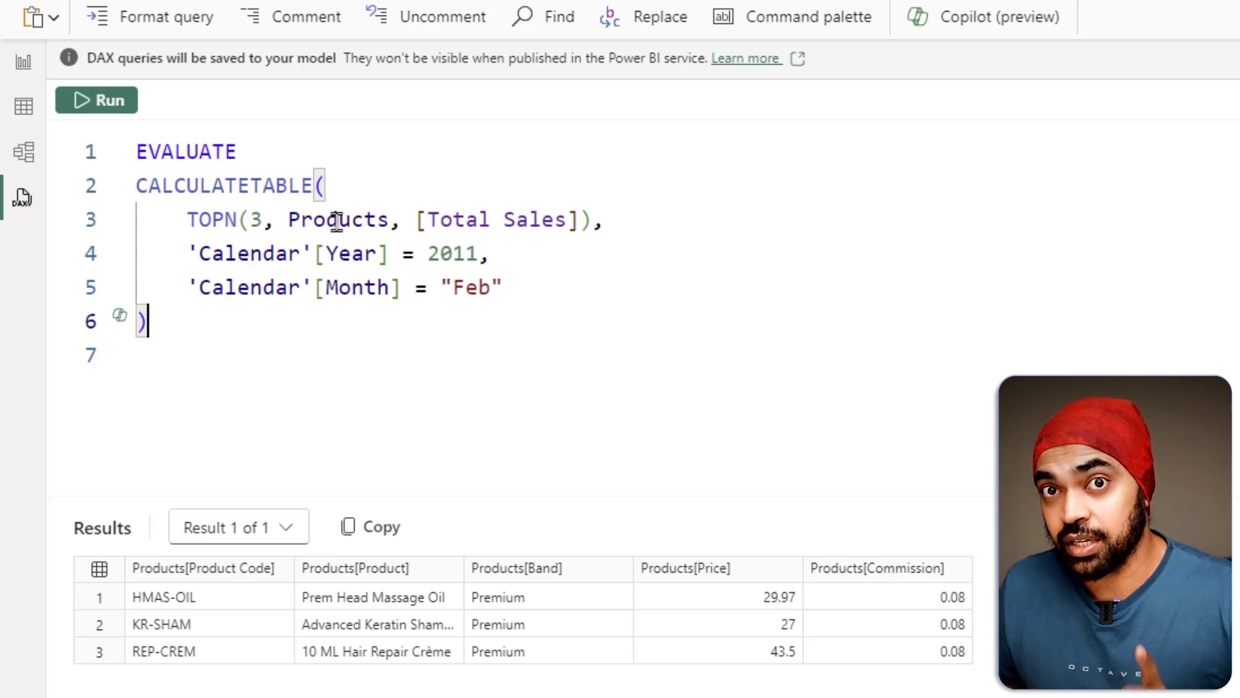
- Run the query, returning H-GEL, REP-CREM, KR-SHAM and HMAS-OIL, and mark space for extra columns
{"action": "left_click", "coordinate": [96, 103]}
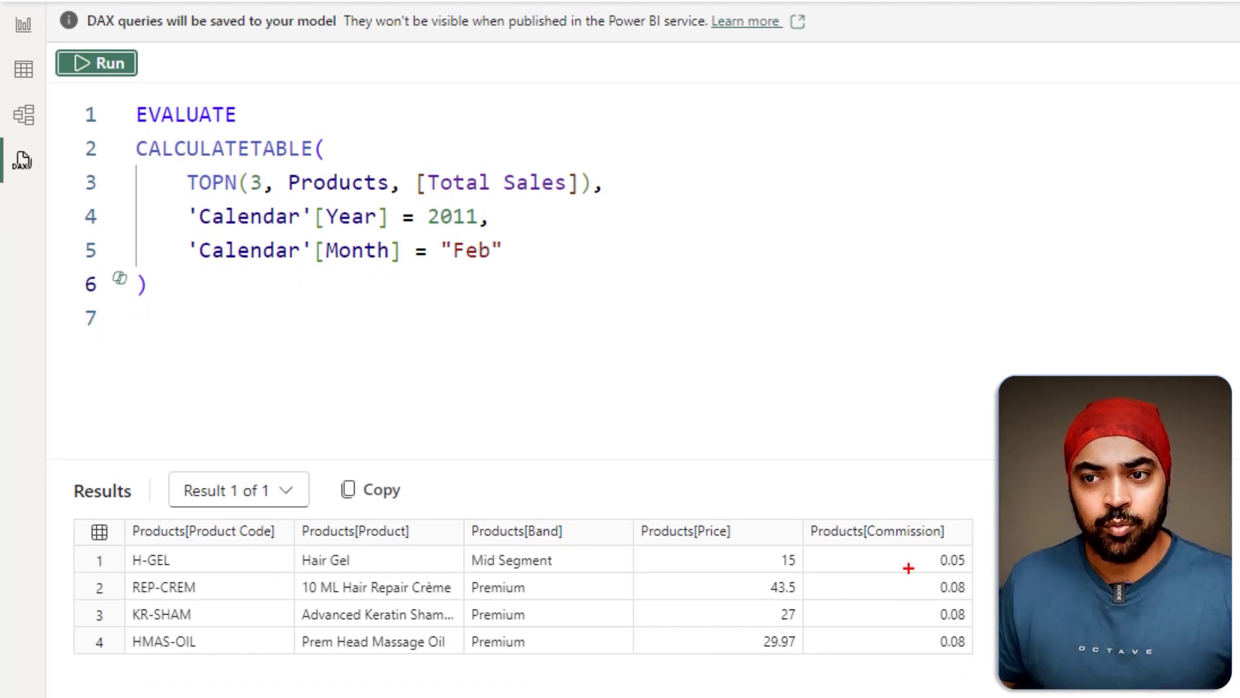
{"action": "left_click_drag", "start_coordinate": [188, 194], "coordinate": [565, 202]}
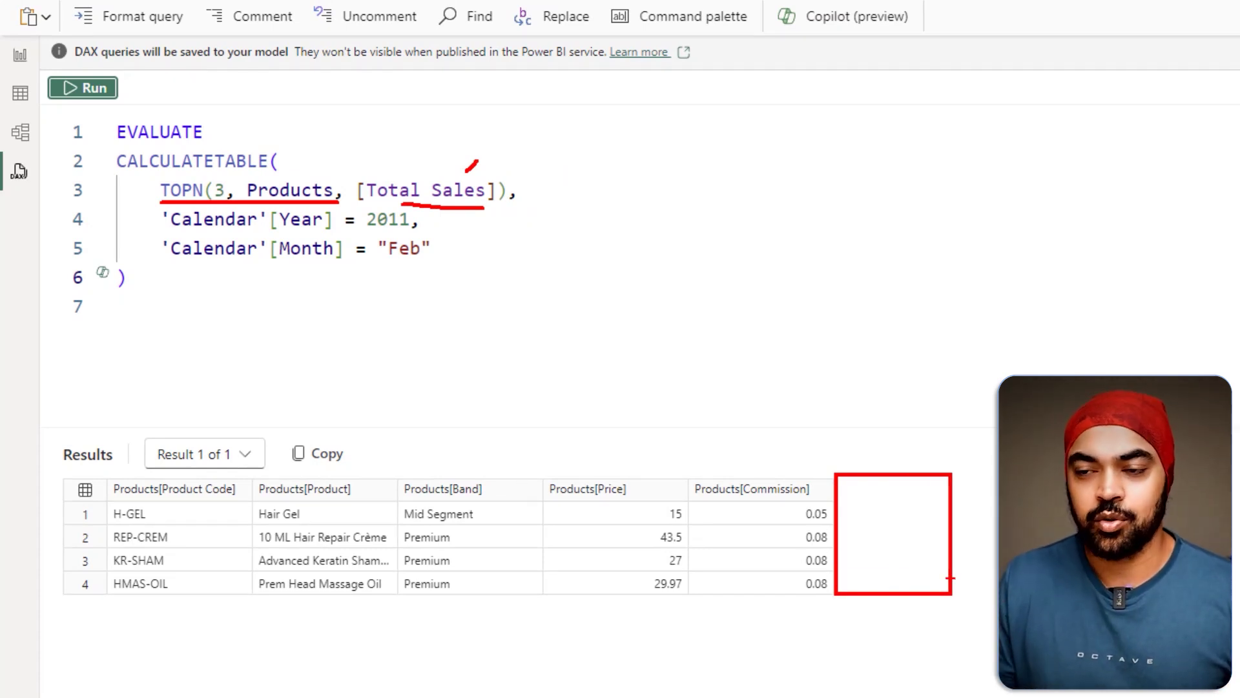
{"action": "mouse_move", "coordinate": [908, 388]}
{"action": "left_mouse_down"}
{"action": "mouse_move", "coordinate": [904, 471]}
{"action": "mouse_move", "coordinate": [914, 457]}
{"action": "left_mouse_up"}
{"action": "mouse_move", "coordinate": [1009, 405]}
{"action": "left_mouse_down"}
{"action": "mouse_move", "coordinate": [1009, 489]}
{"action": "mouse_move", "coordinate": [1029, 468]}
{"action": "left_mouse_up"}
{"action": "left_click_drag", "start_coordinate": [903, 427], "coordinate": [907, 482]}
{"action": "left_click_drag", "start_coordinate": [887, 452], "coordinate": [905, 482]}
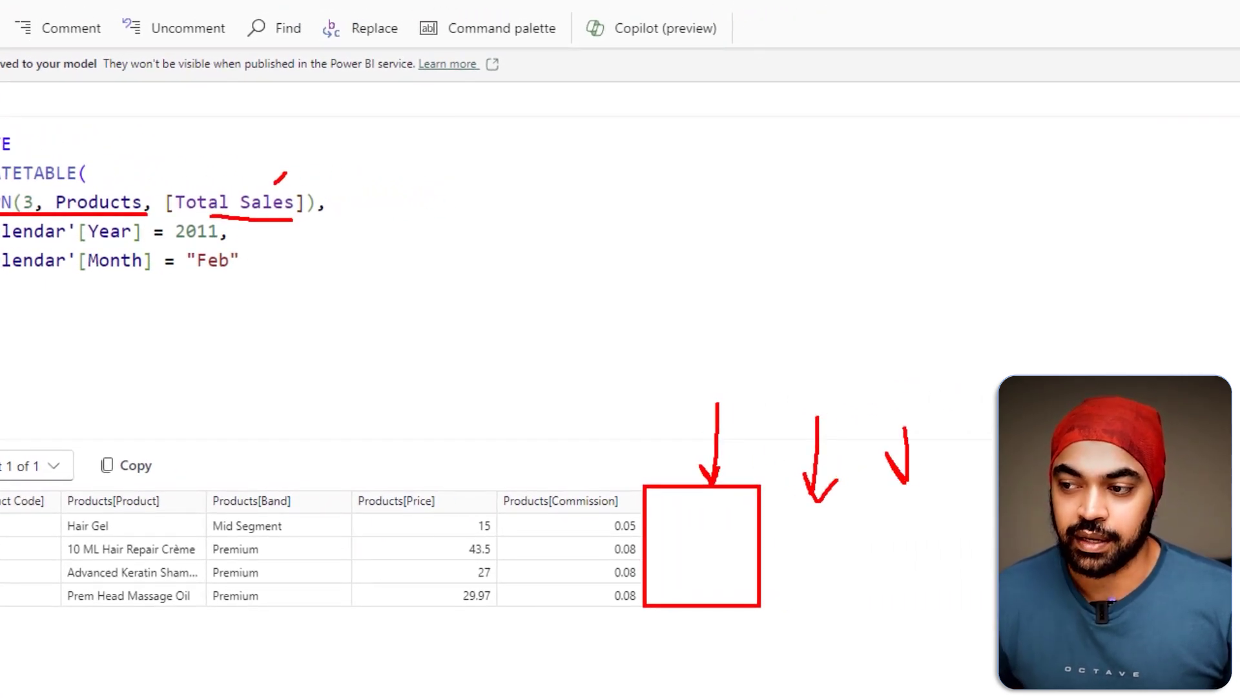
{"action": "key", "text": "Escape"}
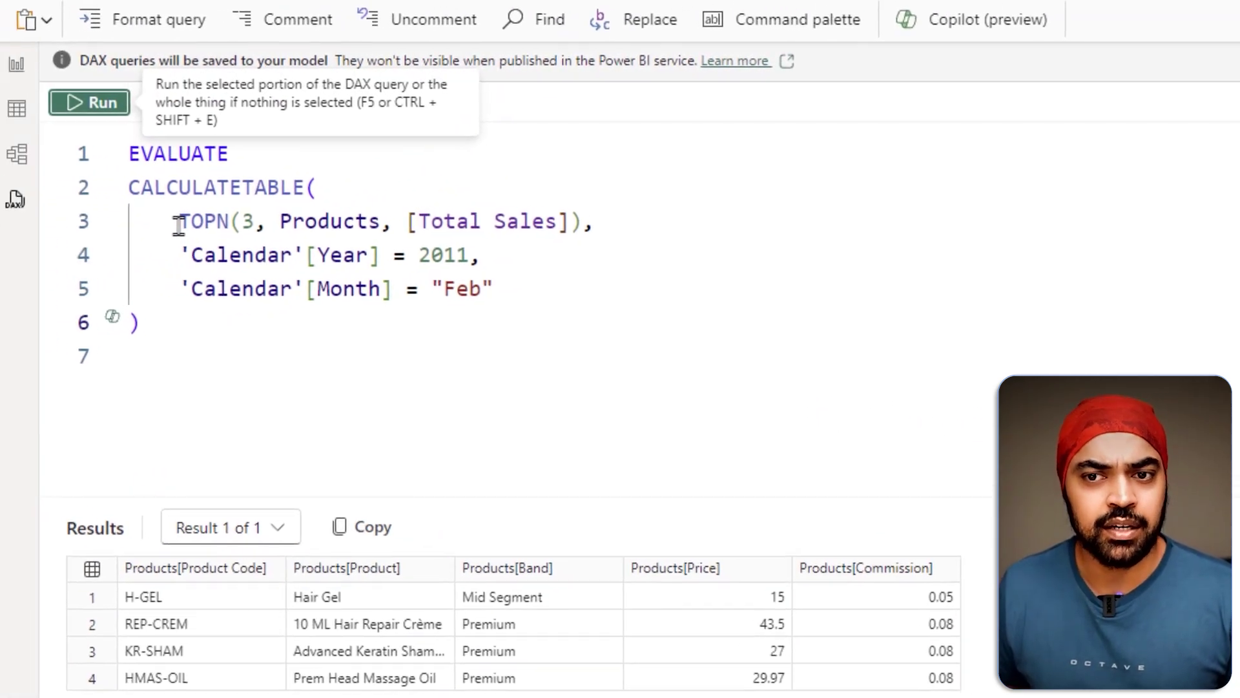
- Wrap the TOPN call in ADDCOLUMNS(, moving TOPN onto its own line
{"action": "type", "text": "ad"}
{"action": "key", "text": "Tab"}
{"action": "type", "text": "("}
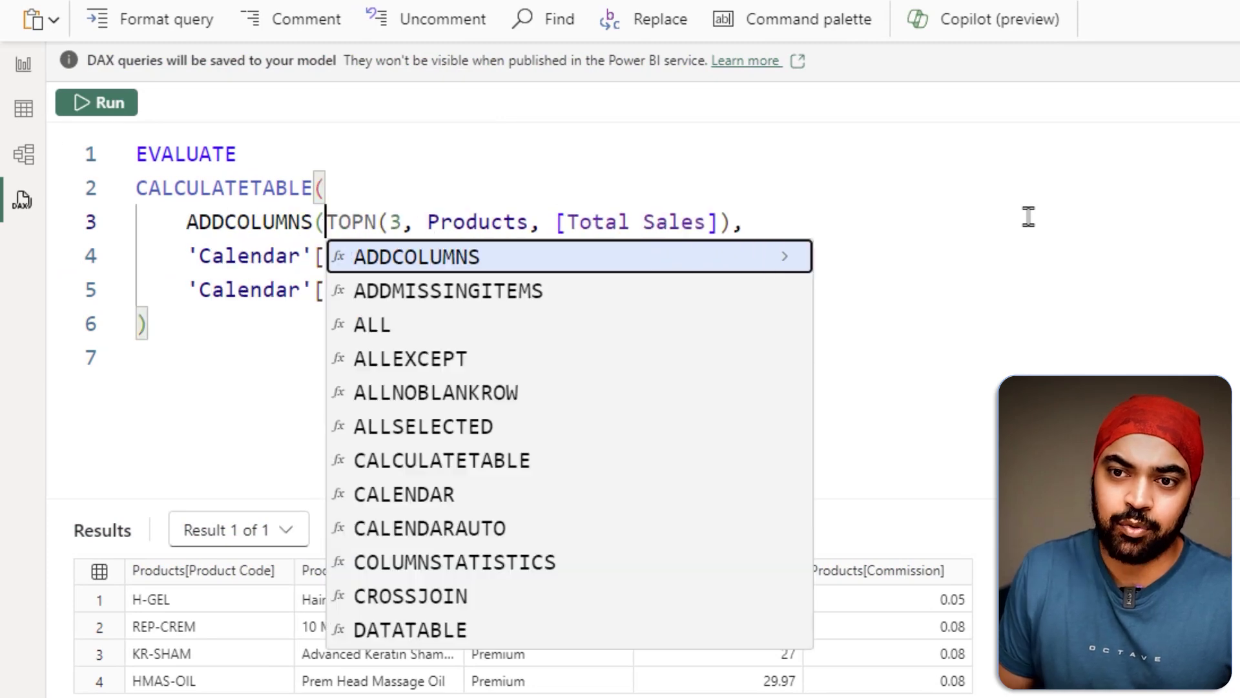
{"action": "key", "text": "Return"}
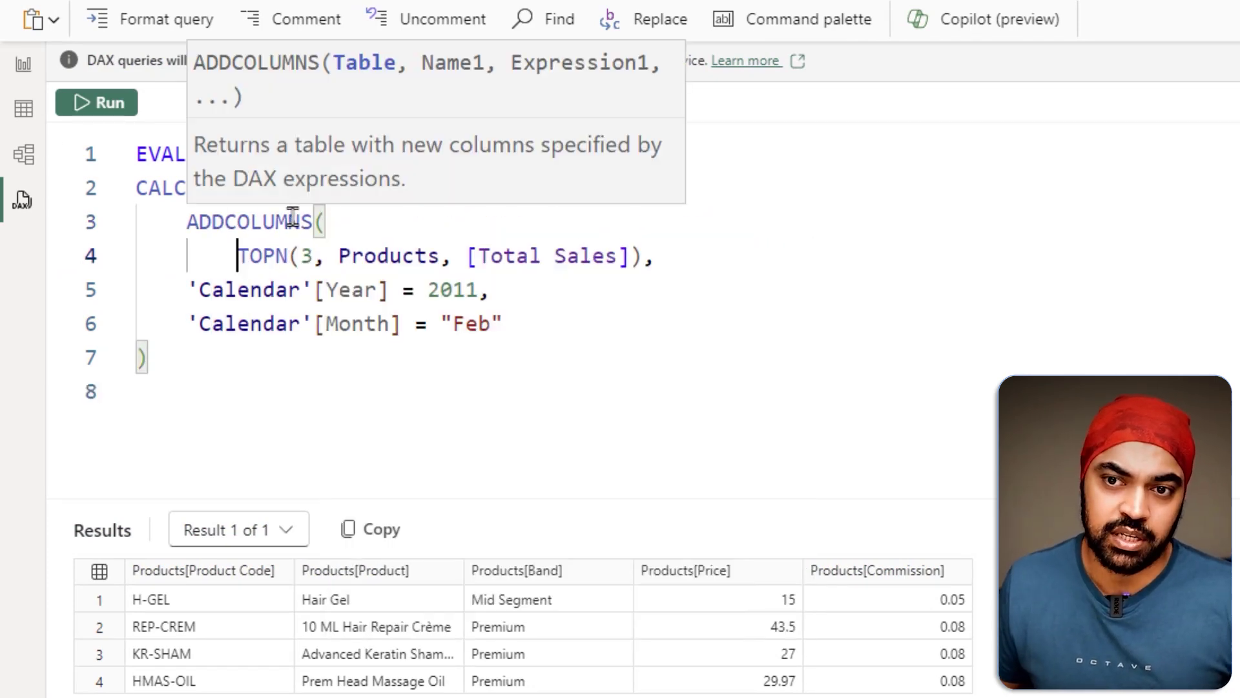
{"action": "left_click_drag", "start_coordinate": [239, 256], "coordinate": [720, 268]}
{"action": "left_click", "coordinate": [723, 268]}
- Add a "Ts" column using [Total Sales] and close ADDCOLUMNS with ),
{"action": "key", "text": "Return"}
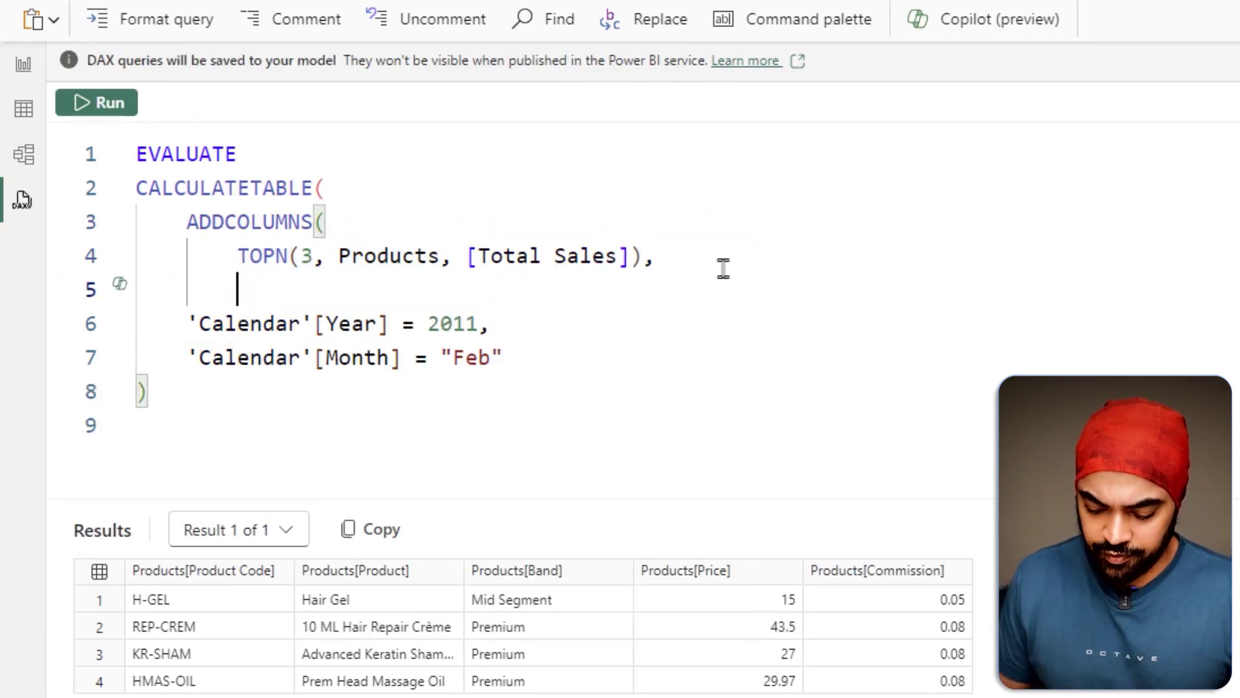
{"action": "type", "text": "\""}
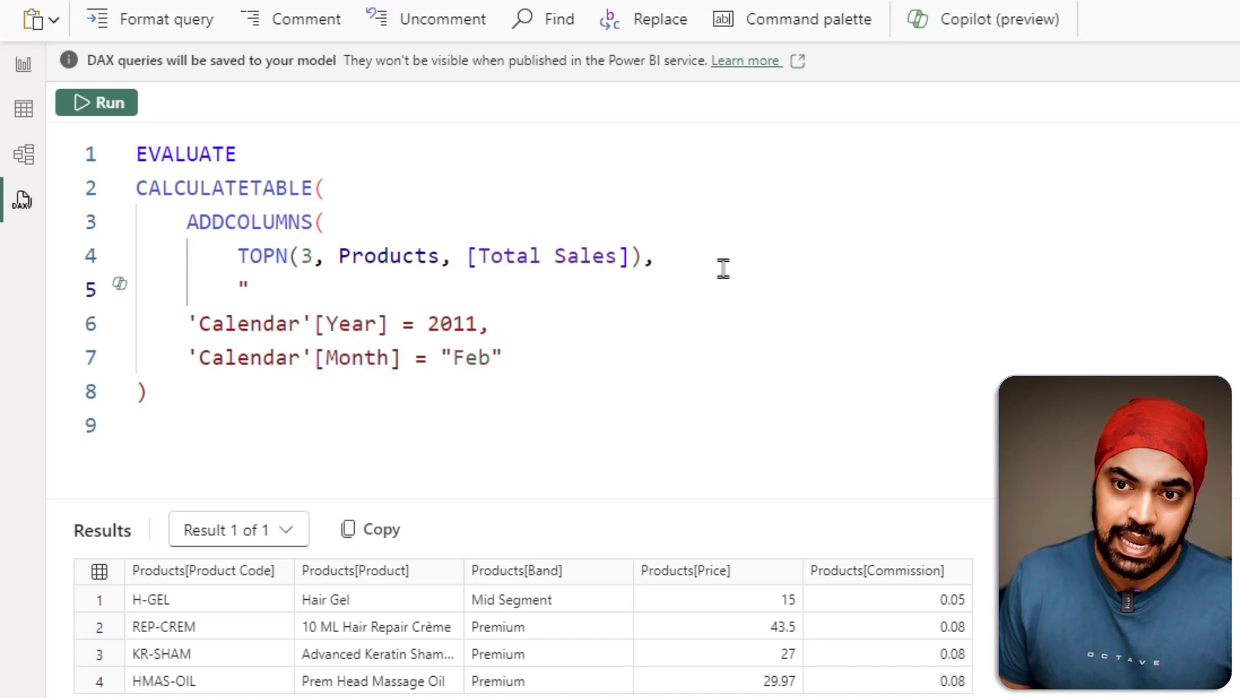
{"action": "type", "text": "Ts"}
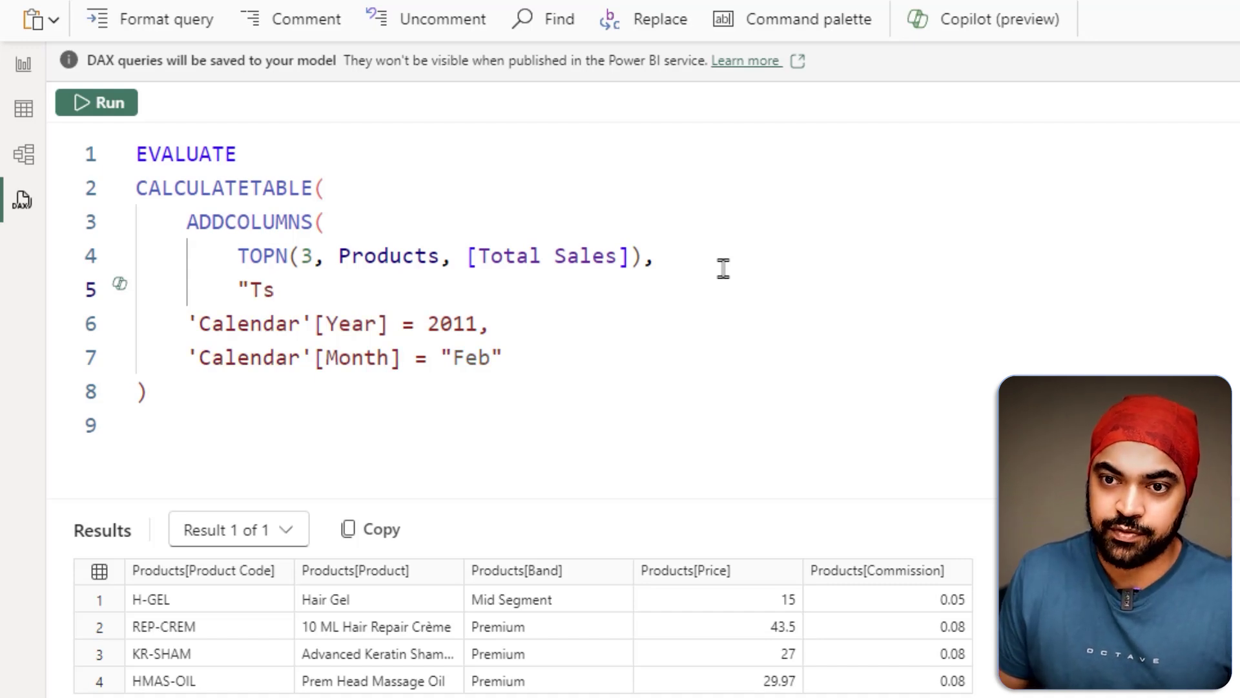
{"action": "type", "text": "\", ["}
{"action": "key", "text": "Down"}
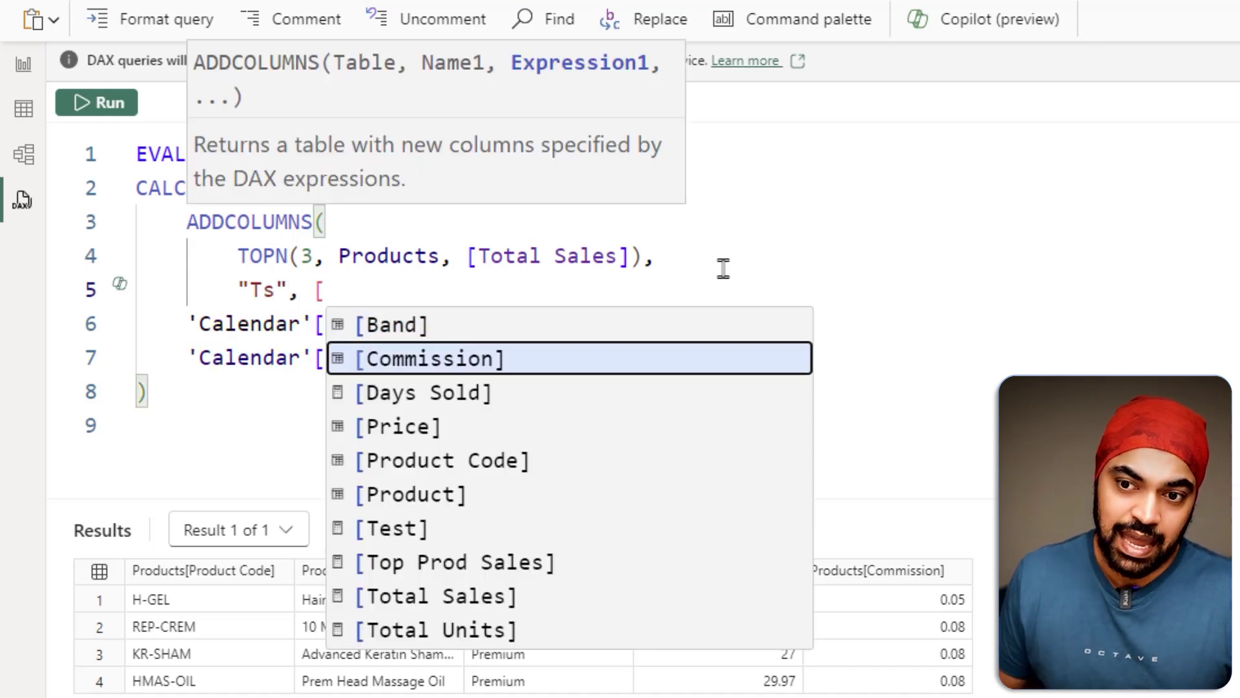
{"action": "key", "text": "Down"}
{"action": "key", "text": "Down"}
{"action": "key", "text": "Down"}
{"action": "key", "text": "Down"}
{"action": "key", "text": "Down"}
{"action": "key", "text": "Down"}
{"action": "key", "text": "Down"}
{"action": "key", "text": "Tab"}
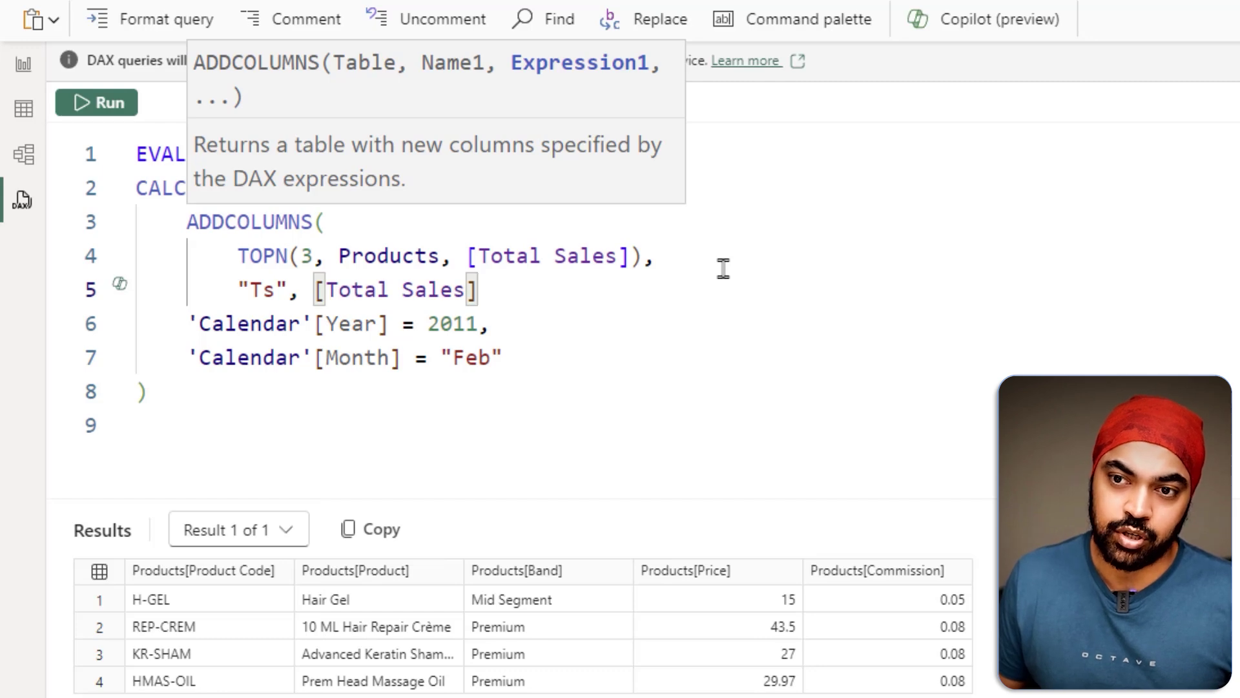
{"action": "key", "text": "Return"}
{"action": "type", "text": "),"}
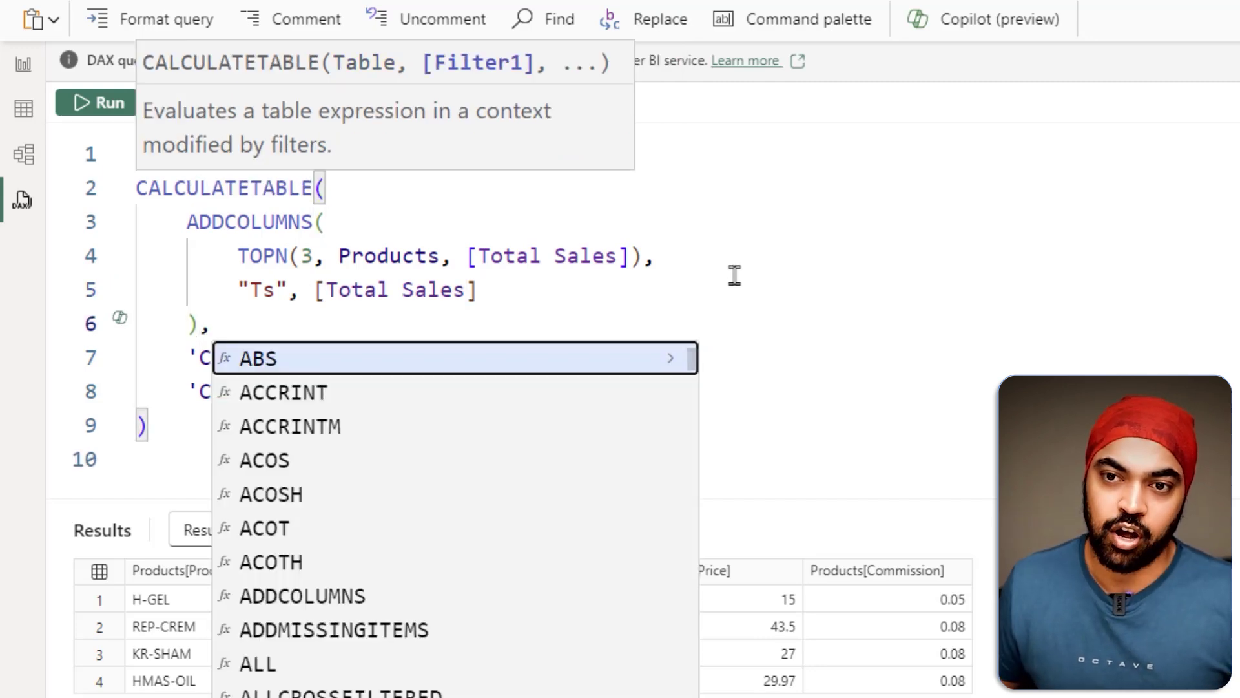
{"action": "left_click", "coordinate": [735, 275]}
- Run the query to show Ts values 135, 174, 135 and 359.64
{"action": "left_click_drag", "start_coordinate": [245, 262], "coordinate": [366, 265]}
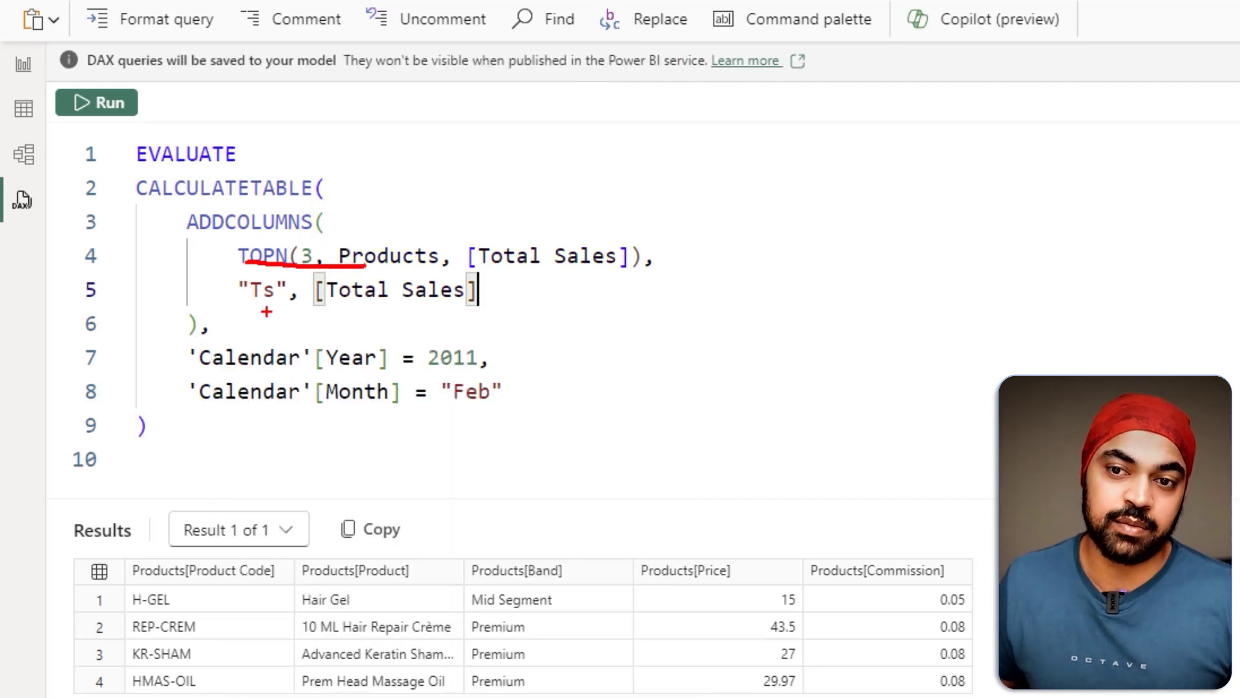
{"action": "left_click_drag", "start_coordinate": [414, 326], "coordinate": [457, 303]}
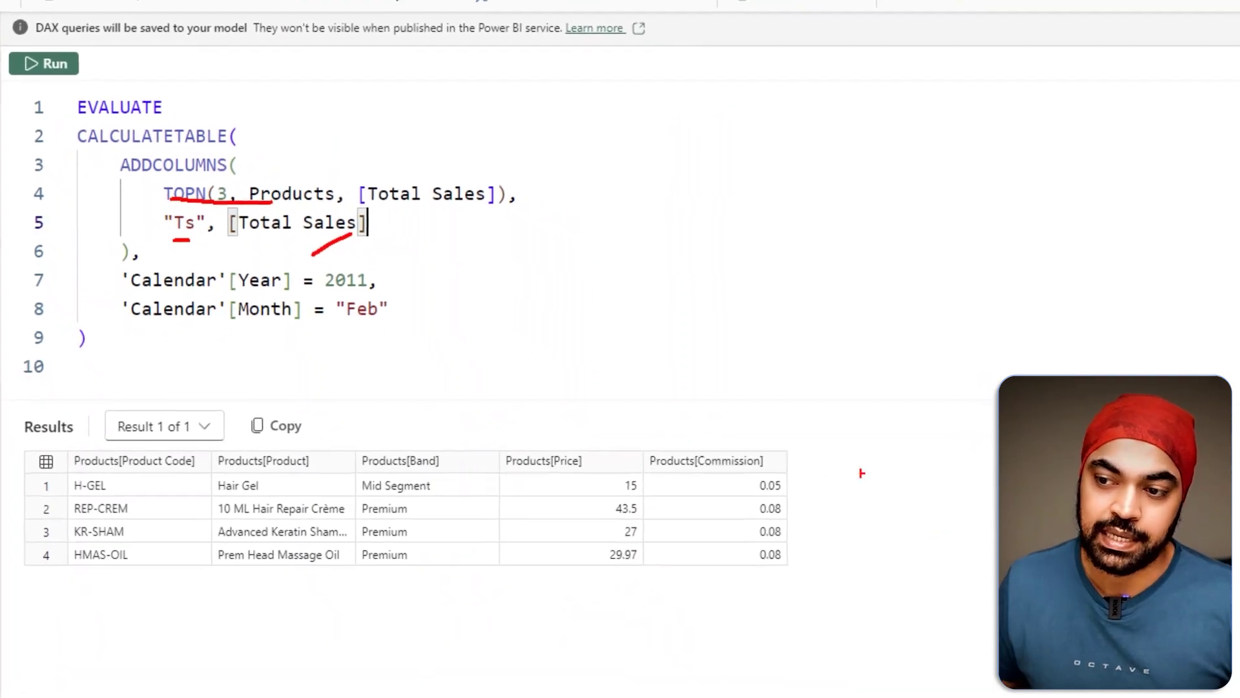
{"action": "left_click_drag", "start_coordinate": [790, 447], "coordinate": [873, 557]}
{"action": "key", "text": "Escape"}
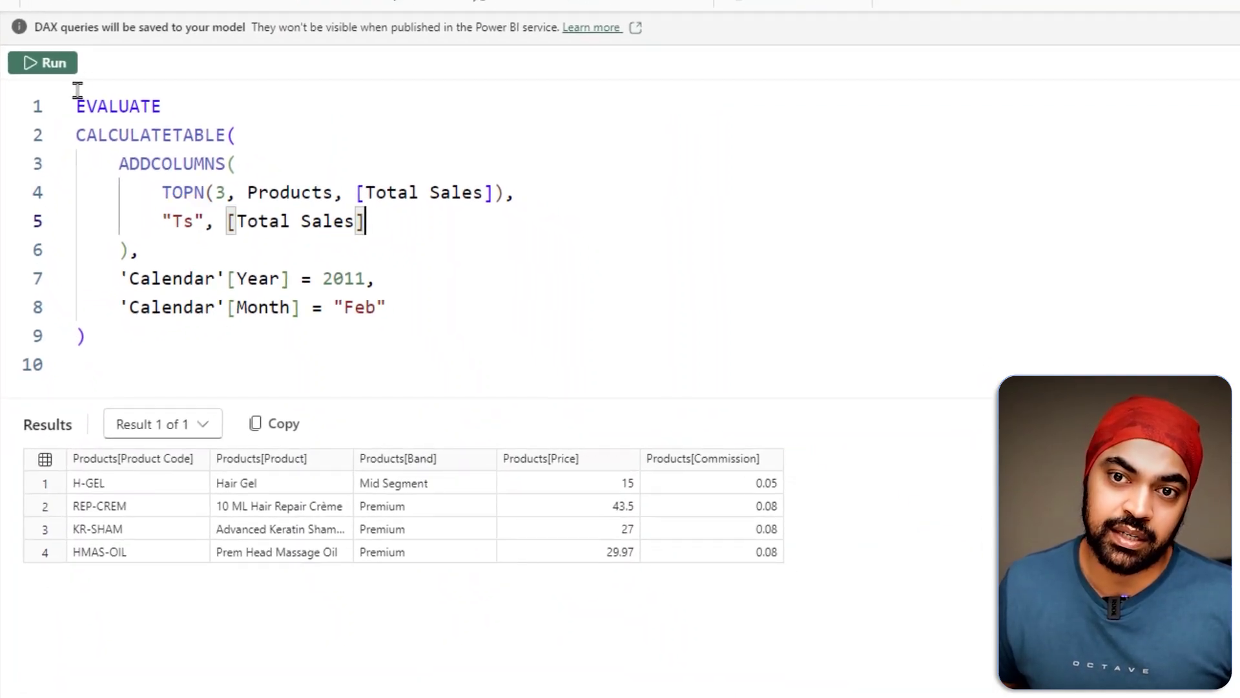
{"action": "left_click", "coordinate": [73, 70]}
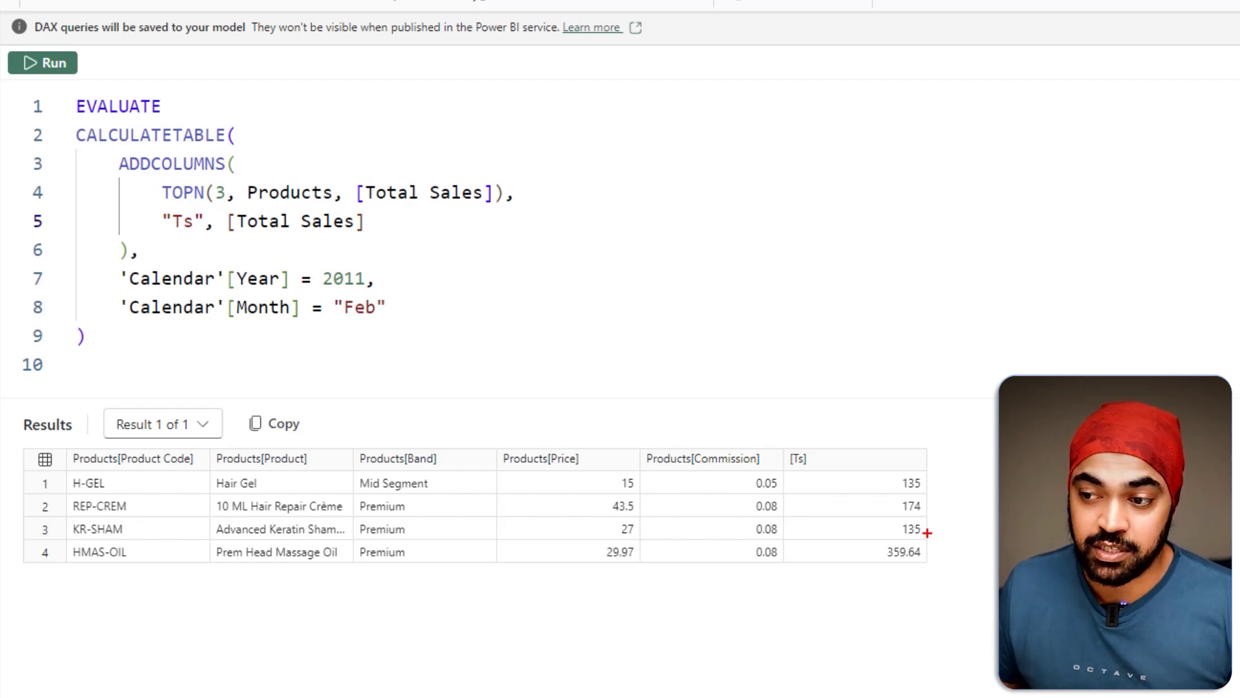
{"action": "mouse_move", "coordinate": [933, 485]}
{"action": "left_mouse_down"}
{"action": "mouse_move", "coordinate": [946, 478]}
{"action": "mouse_move", "coordinate": [952, 577]}
{"action": "left_mouse_up"}
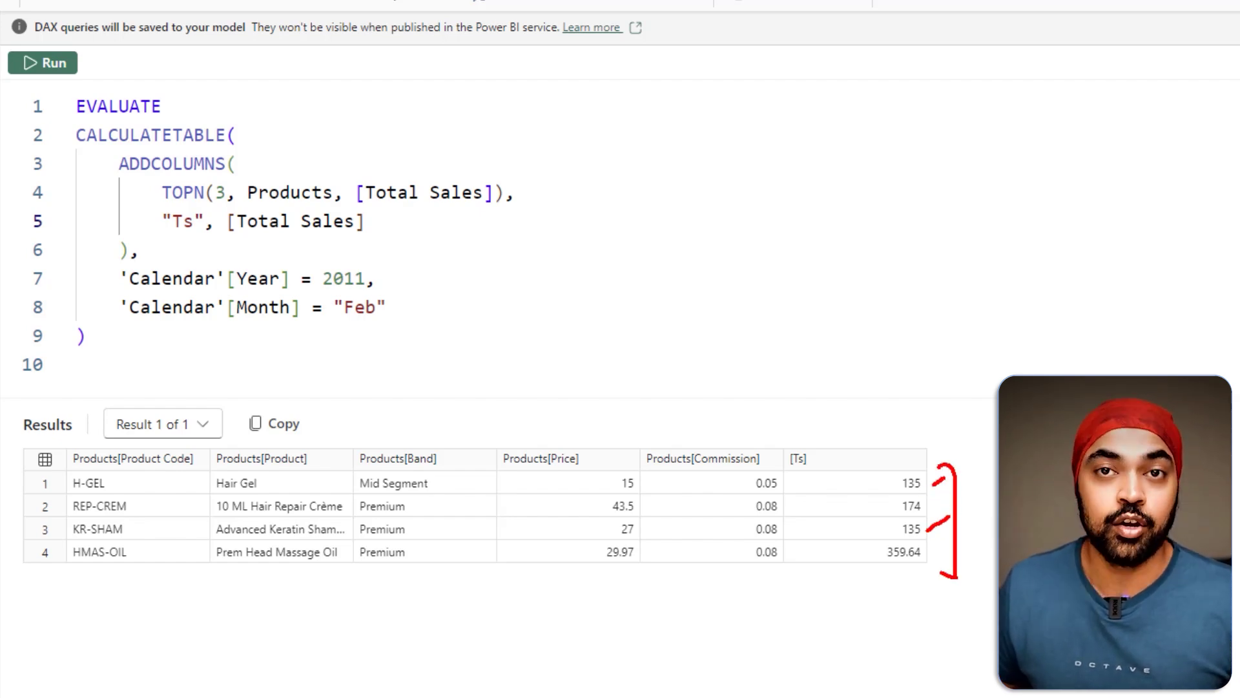
- Add a "Count" column with COUNTROWS(Sales) and run it, showing 19 for every product
{"action": "key", "text": "Escape"}
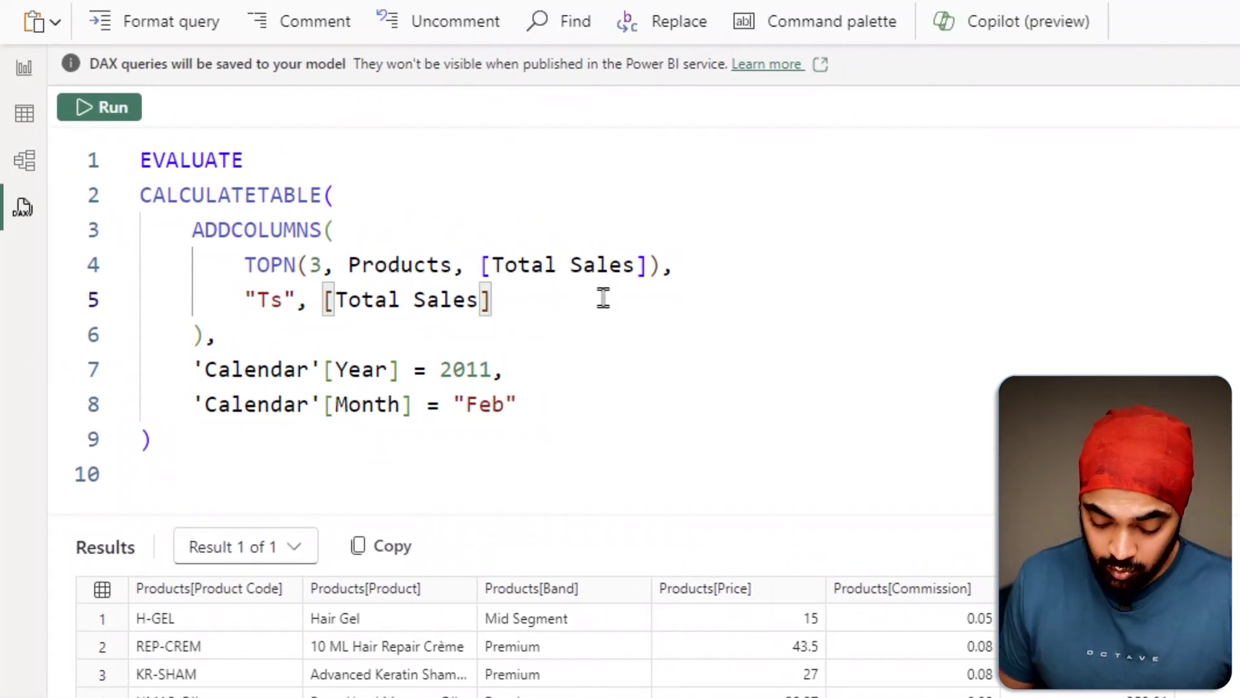
{"action": "type", "text": ", \""}
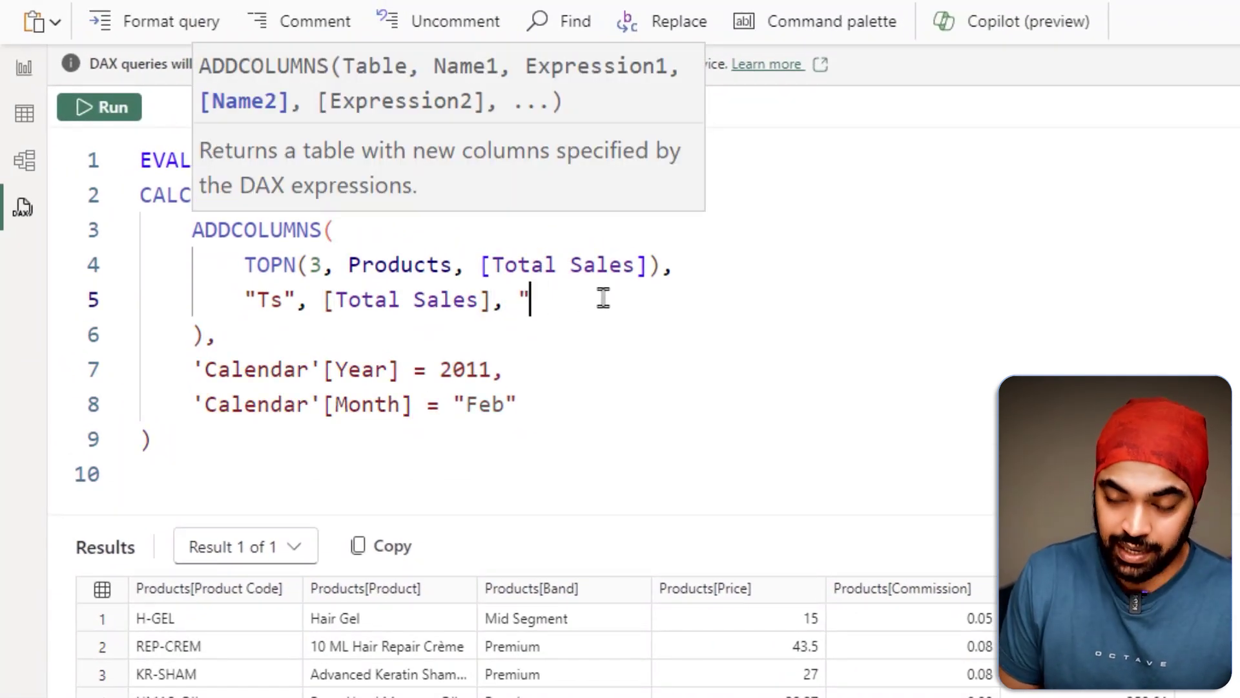
{"action": "type", "text": "Count"}
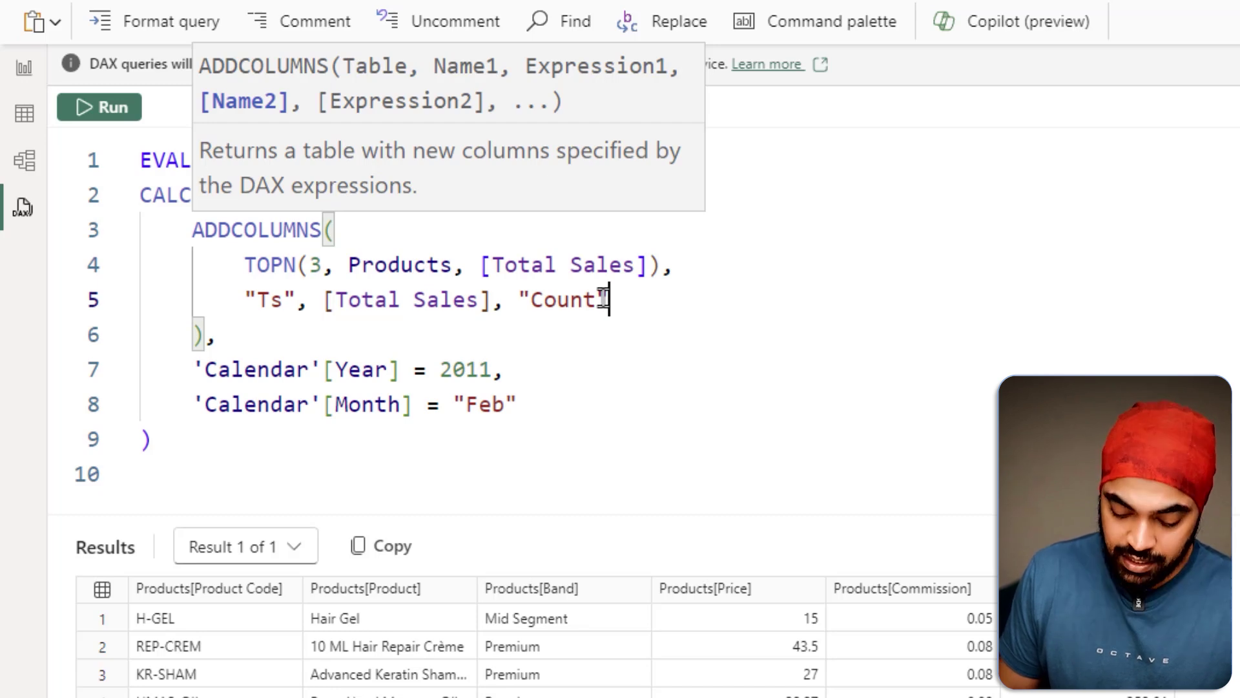
{"action": "type", "text": "\", count"}
{"action": "key", "text": "Down"}
{"action": "key", "text": "Down"}
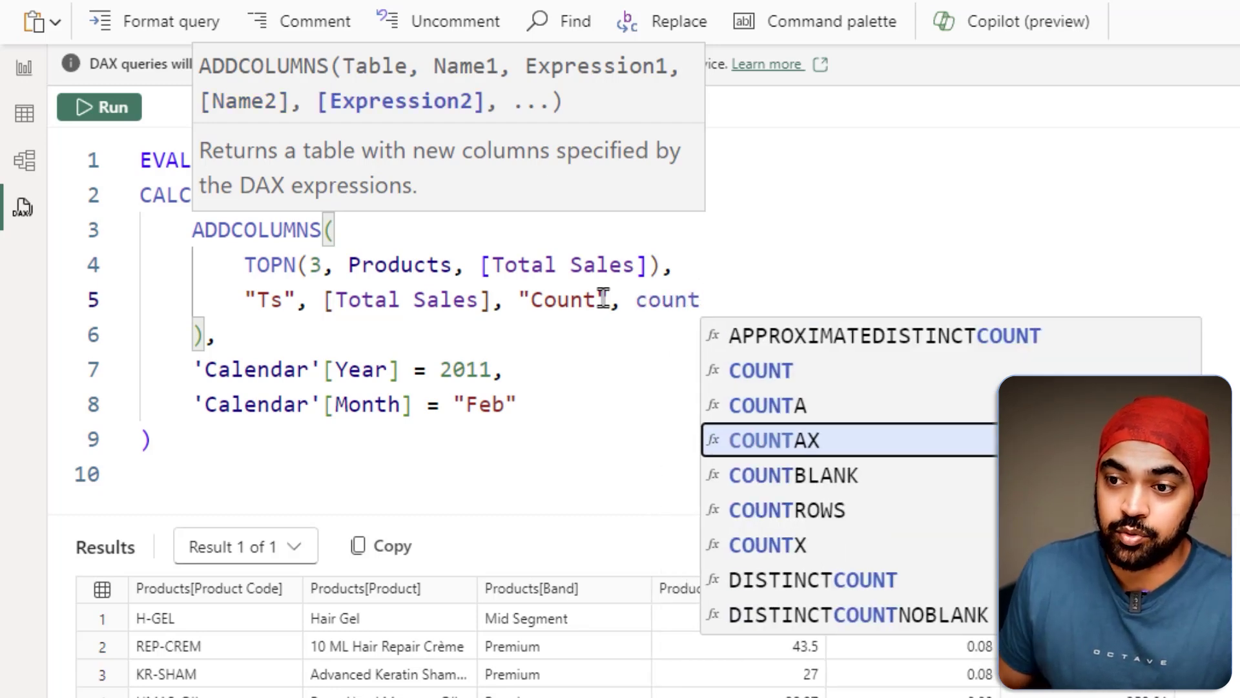
{"action": "key", "text": "Down"}
{"action": "key", "text": "Down"}
{"action": "key", "text": "Tab"}
{"action": "type", "text": "sa"}
{"action": "key", "text": "Tab"}
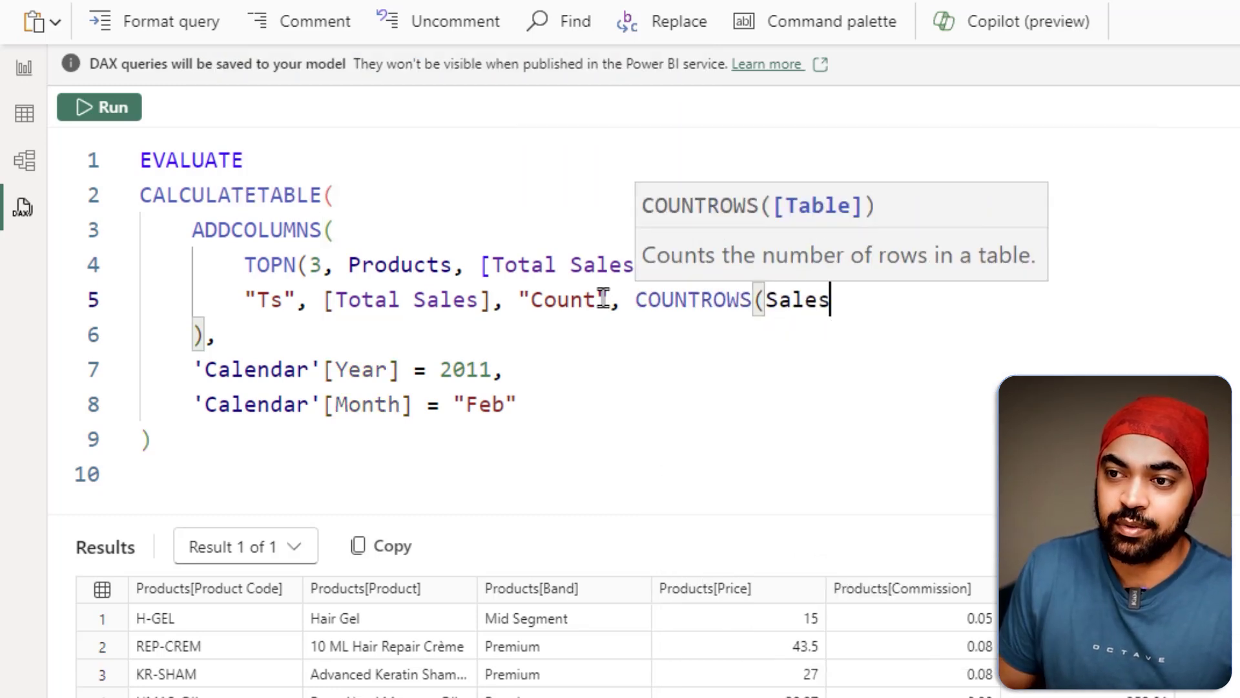
{"action": "type", "text": ")"}
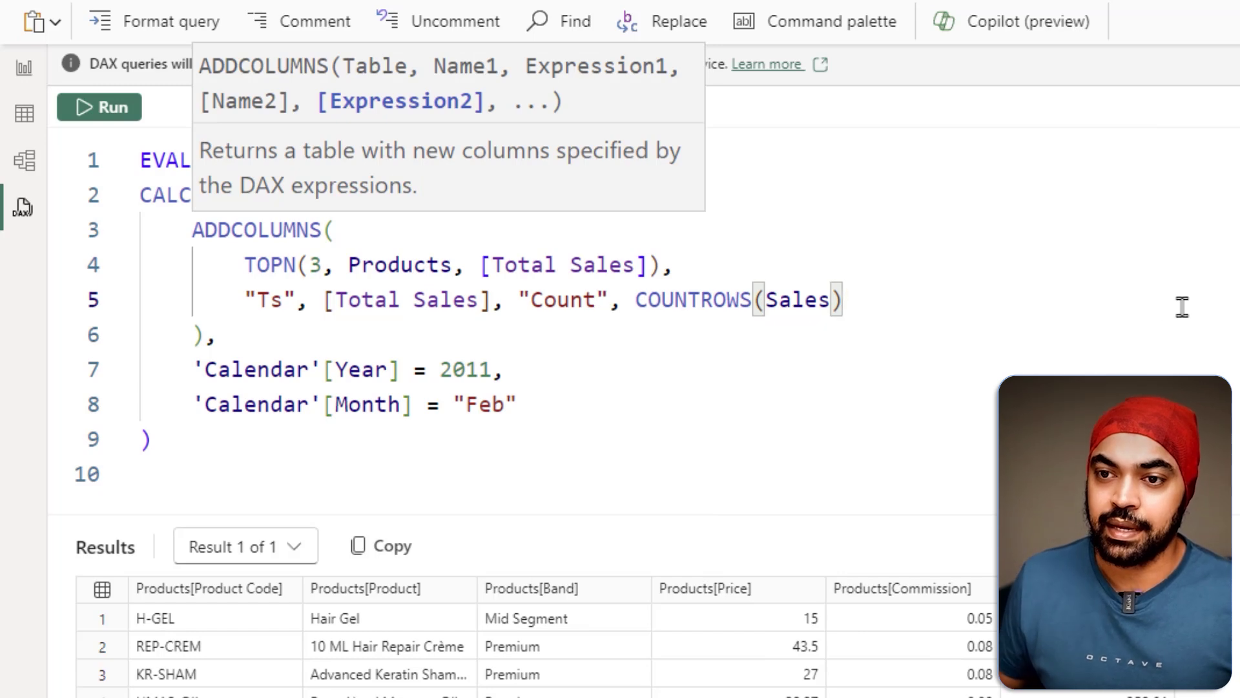
{"action": "key", "text": "ctrl+End"}
{"action": "left_click", "coordinate": [123, 116]}
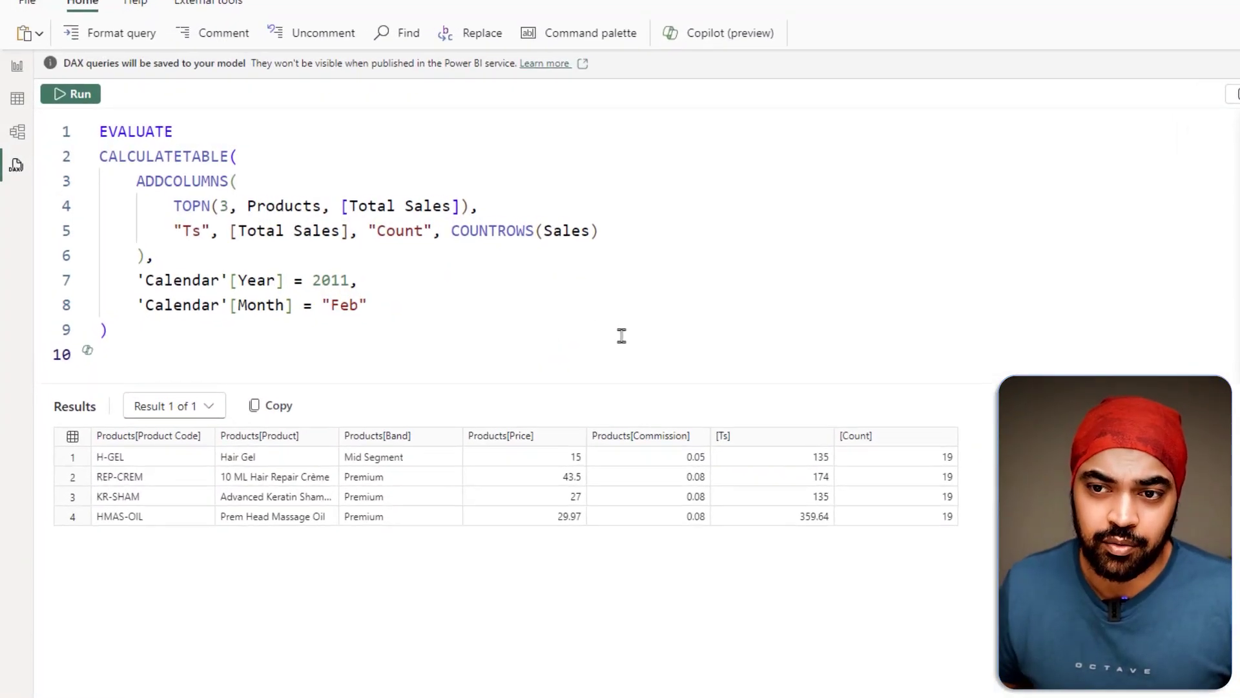
{"action": "mouse_move", "coordinate": [107, 543]}
{"action": "left_mouse_down"}
{"action": "mouse_move", "coordinate": [215, 579]}
{"action": "mouse_move", "coordinate": [357, 536]}
{"action": "mouse_move", "coordinate": [604, 367]}
{"action": "mouse_move", "coordinate": [652, 267]}
{"action": "left_mouse_up"}
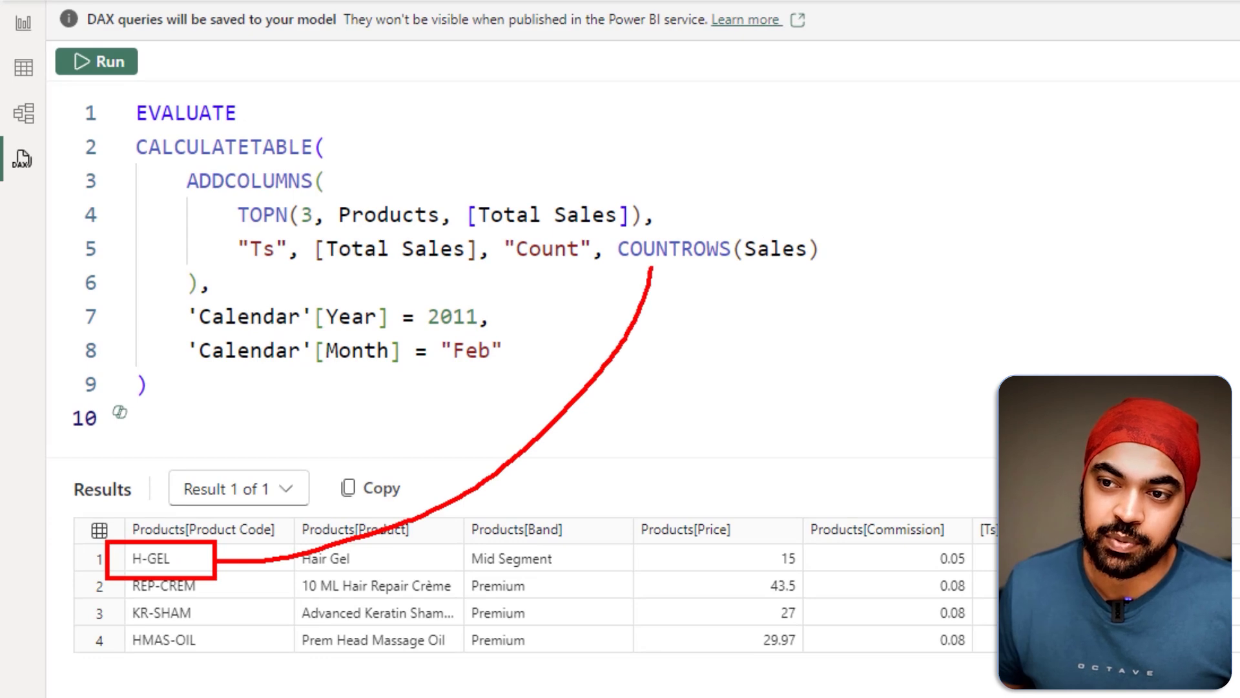
- Wrap COUNTROWS(Sales) in CALCULATE and rerun, giving Count values 3, 2, 2 and 4
{"action": "key", "text": "Escape"}
{"action": "left_click", "coordinate": [618, 249]}
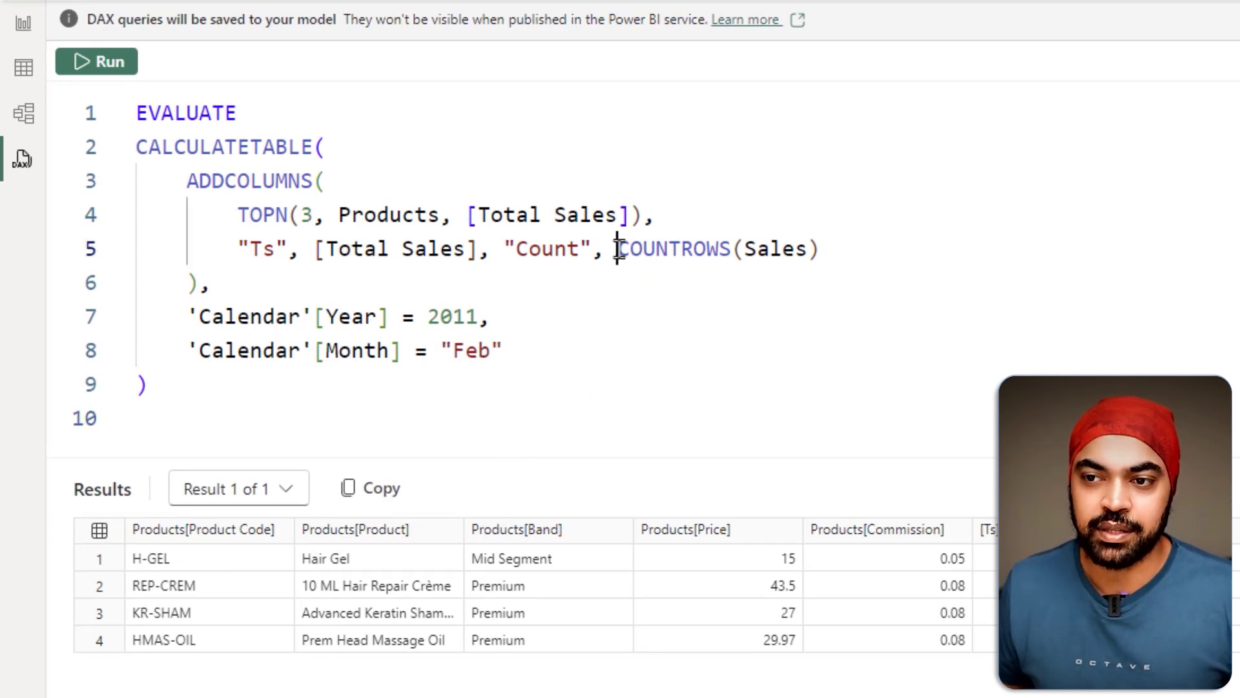
{"action": "type", "text": "cal"}
{"action": "key", "text": "Tab"}
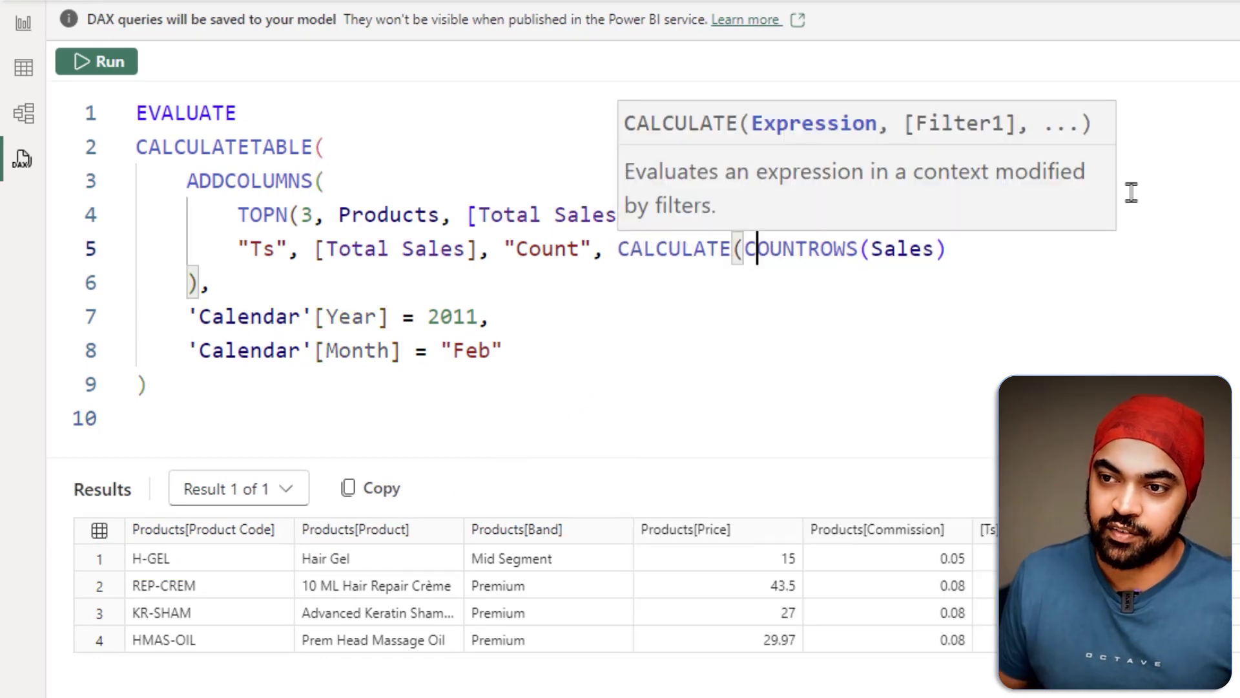
{"action": "key", "text": "End"}
{"action": "type", "text": ")"}
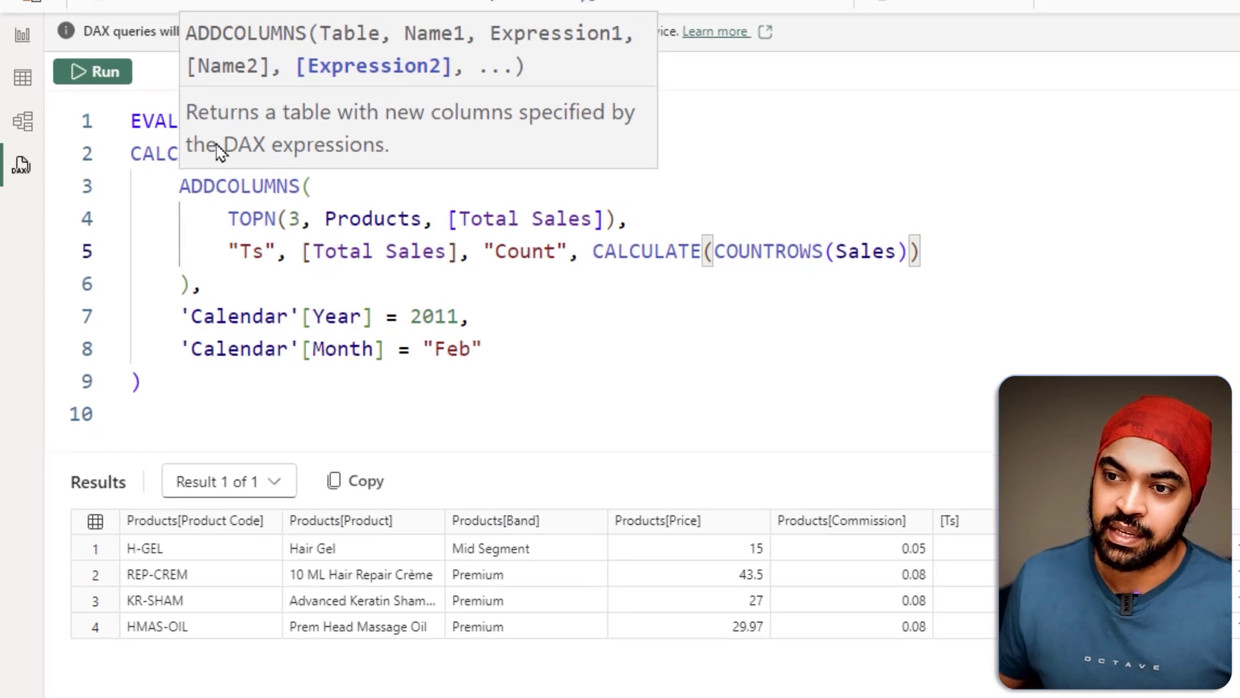
{"action": "left_click", "coordinate": [84, 136]}
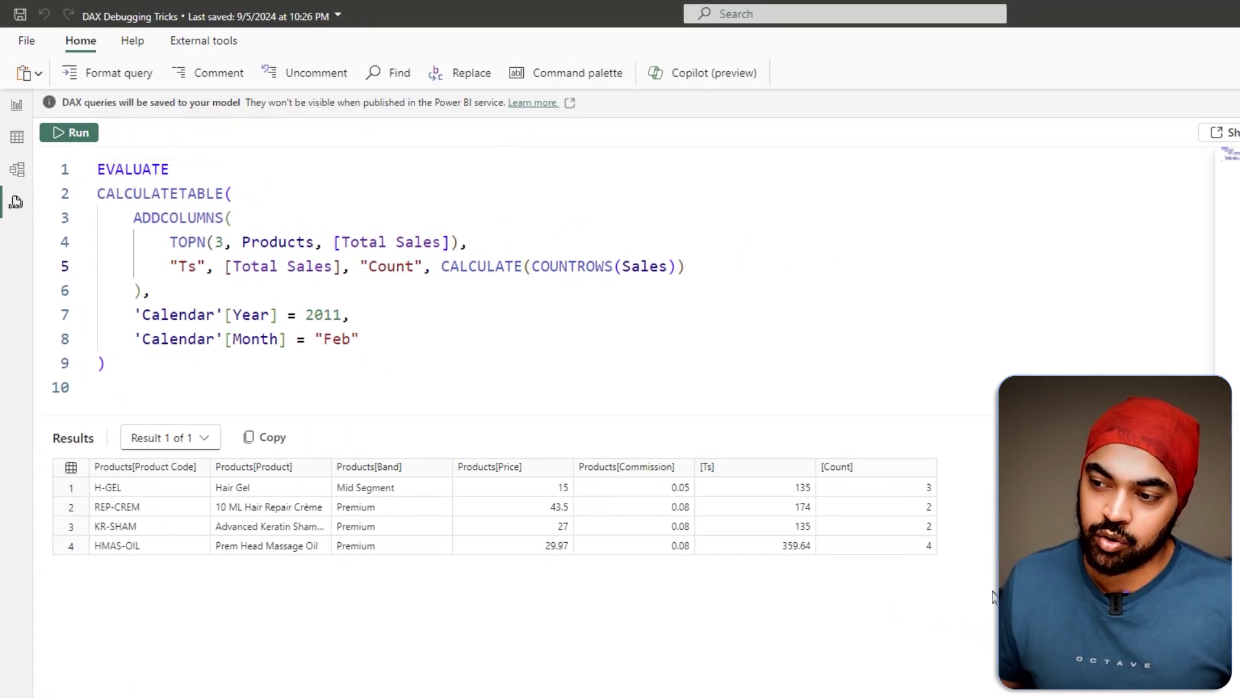
{"action": "mouse_move", "coordinate": [942, 485]}
{"action": "left_mouse_down"}
{"action": "mouse_move", "coordinate": [954, 543]}
{"action": "mouse_move", "coordinate": [944, 554]}
{"action": "left_mouse_up"}
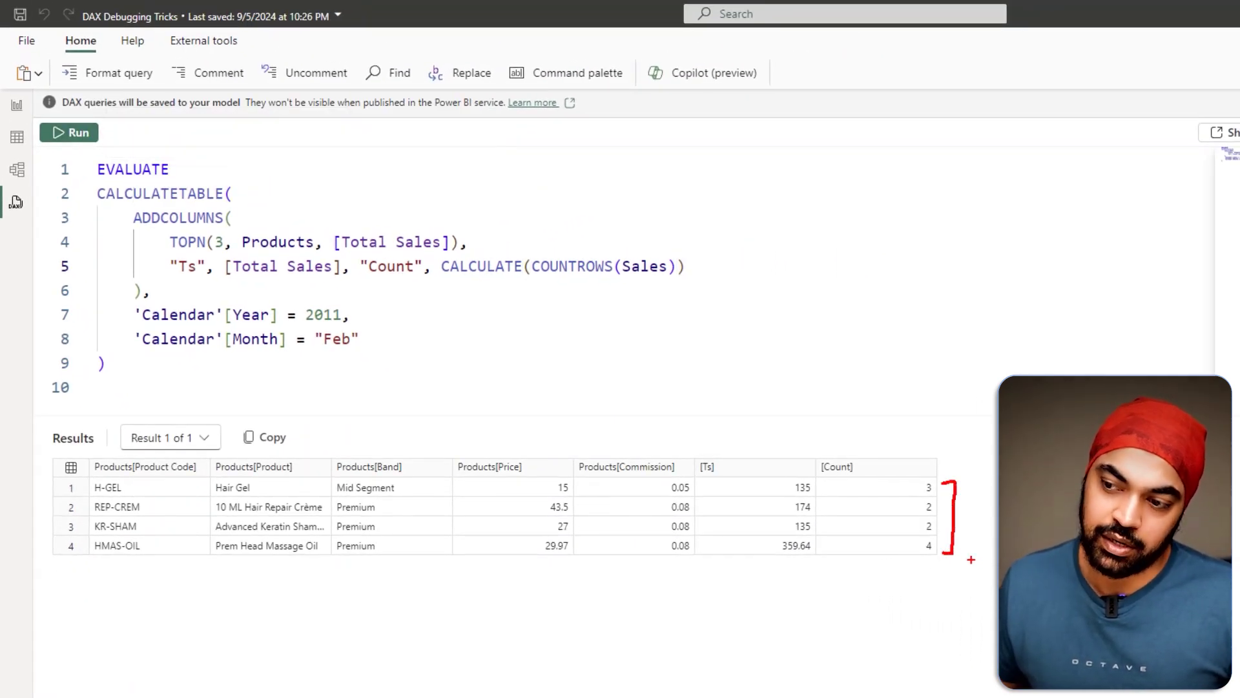